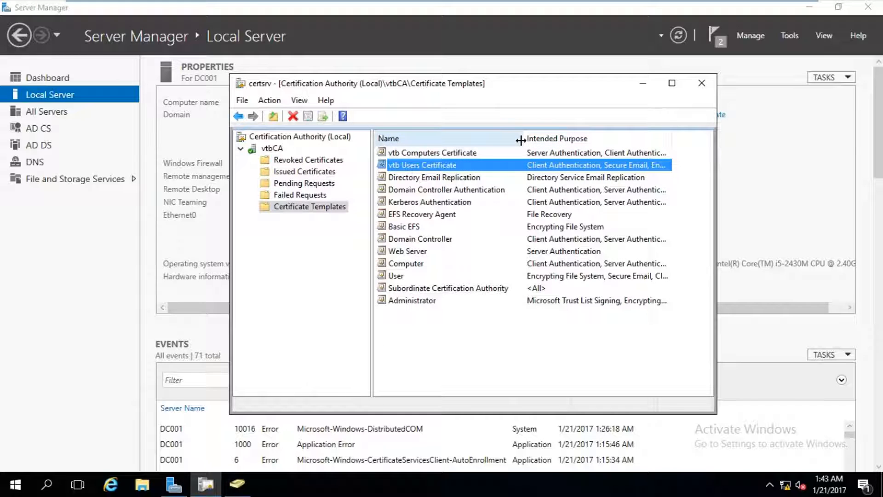
- Remove the vtb Users Certificate template from vtbCA's issued Certificate Templates
{"action": "left_click", "coordinate": [476, 153]}
{"action": "left_click", "coordinate": [473, 165]}
{"action": "left_click", "coordinate": [477, 157]}
{"action": "left_click", "coordinate": [473, 166]}
{"action": "left_click", "coordinate": [478, 156]}
{"action": "left_click", "coordinate": [477, 165]}
{"action": "left_click", "coordinate": [479, 157]}
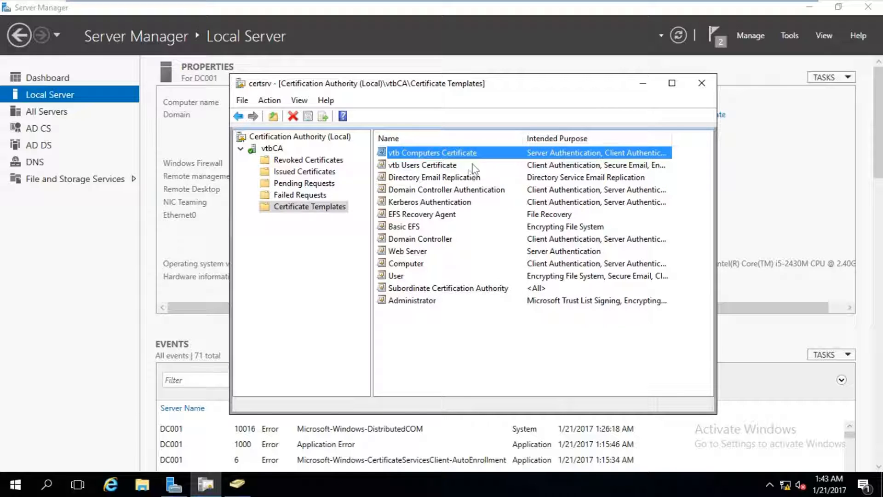
{"action": "right_click", "coordinate": [473, 165]}
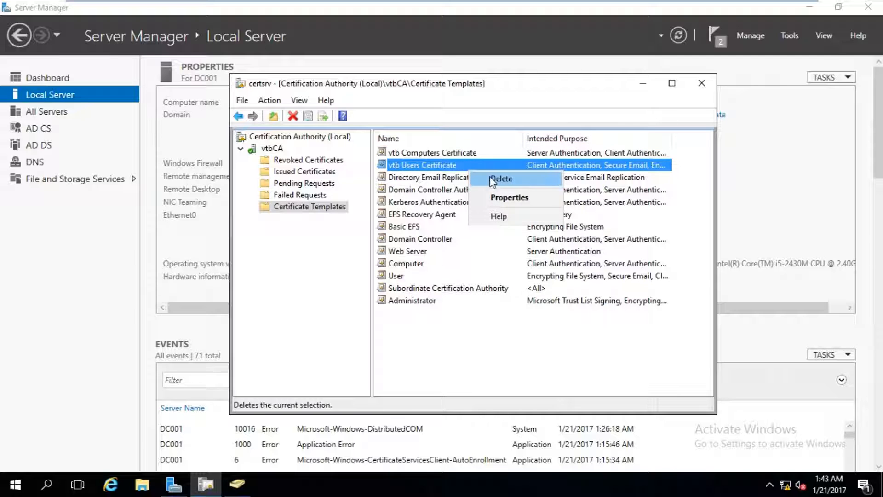
{"action": "left_click", "coordinate": [493, 178]}
{"action": "left_click", "coordinate": [514, 286]}
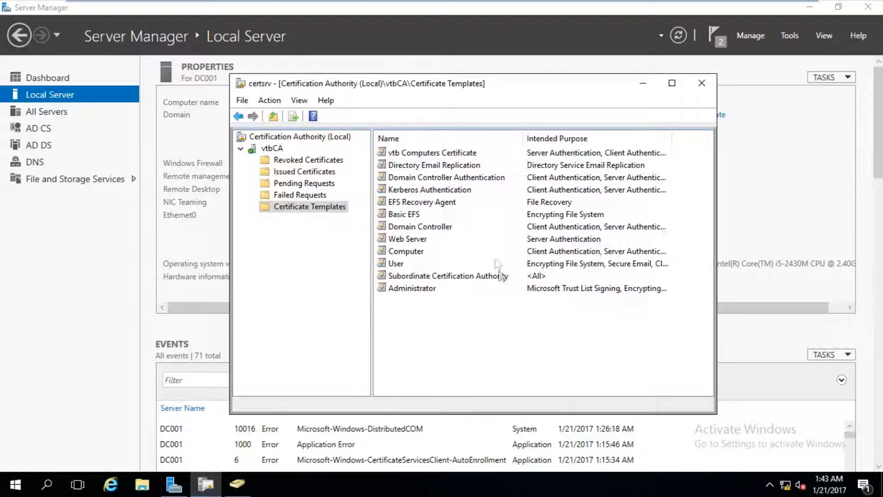
- Remove the vtb Computers Certificate template from vtbCA's issued Certificate Templates
{"action": "right_click", "coordinate": [499, 154]}
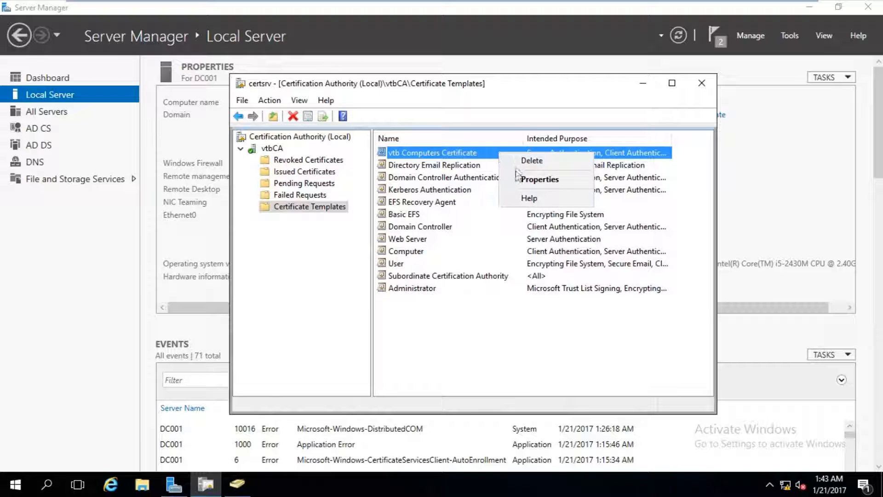
{"action": "left_click", "coordinate": [517, 161]}
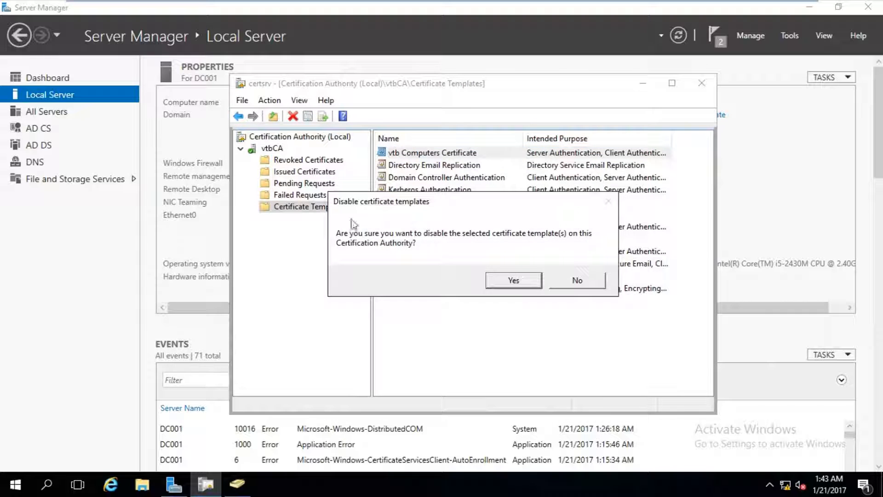
{"action": "left_click", "coordinate": [511, 282]}
{"action": "right_click", "coordinate": [342, 212]}
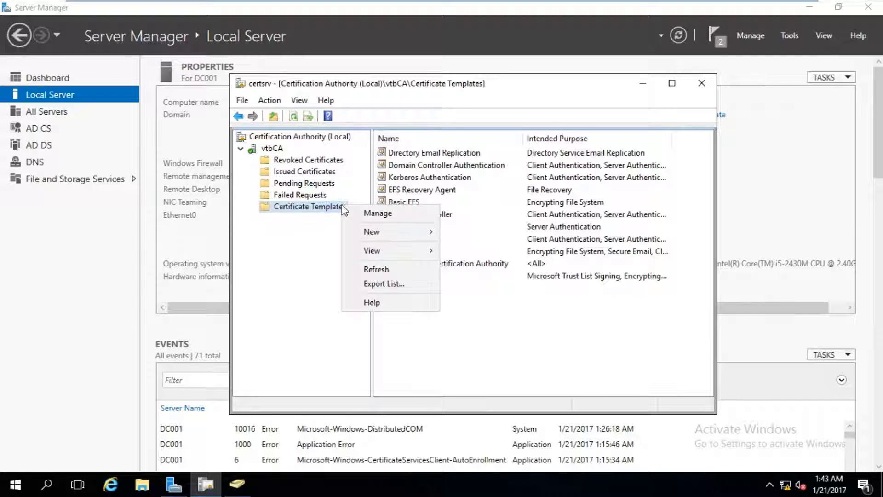
- Open the Certificate Templates Console and permanently delete vtb Computers Certificate
{"action": "left_click", "coordinate": [354, 214]}
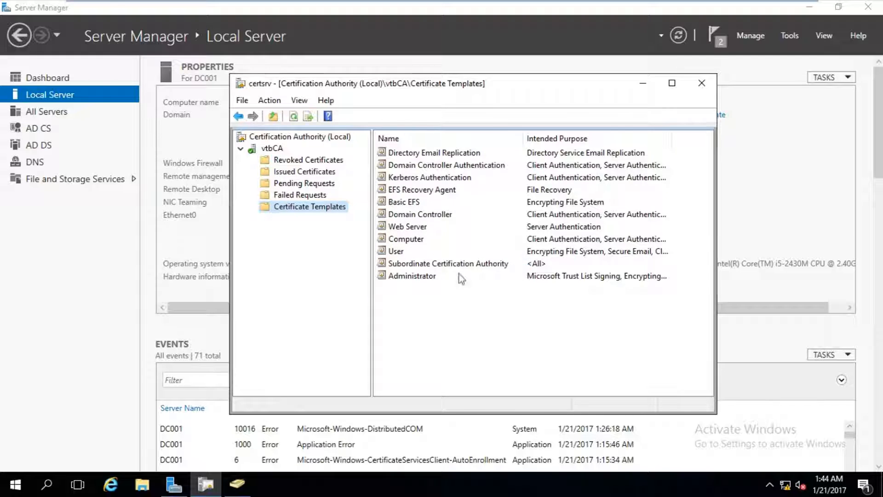
{"action": "left_click", "coordinate": [377, 287]}
{"action": "scroll", "coordinate": [379, 296], "scroll_direction": "down", "scroll_amount": 2}
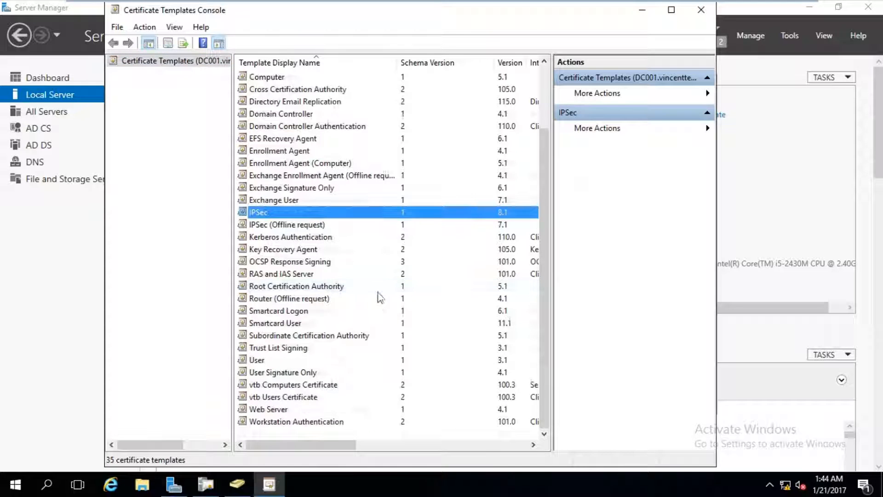
{"action": "right_click", "coordinate": [329, 388]}
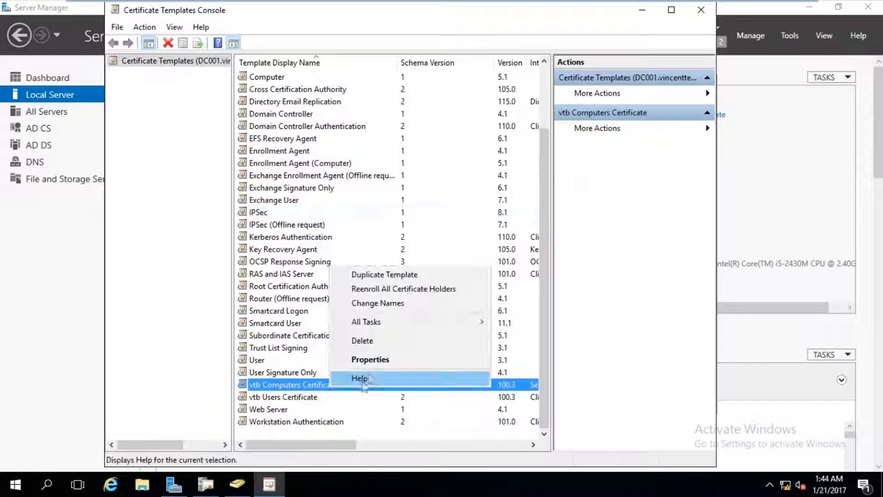
{"action": "left_click", "coordinate": [385, 340]}
{"action": "left_click", "coordinate": [464, 291]}
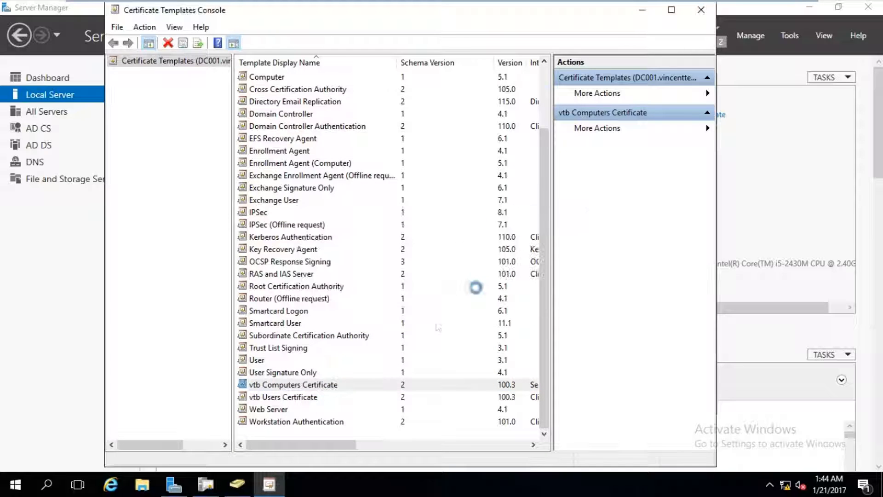
- Permanently delete vtb Users Certificate, leaving 33 templates, and move the console aside
{"action": "right_click", "coordinate": [284, 400]}
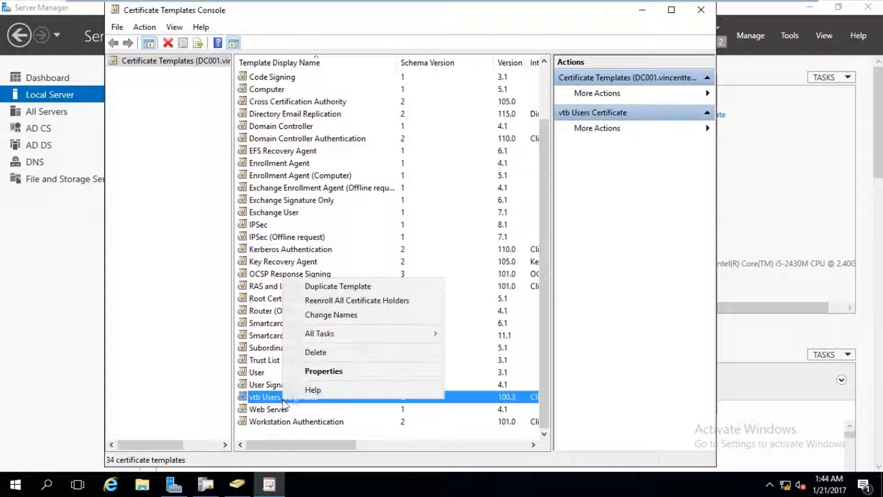
{"action": "left_click", "coordinate": [330, 355]}
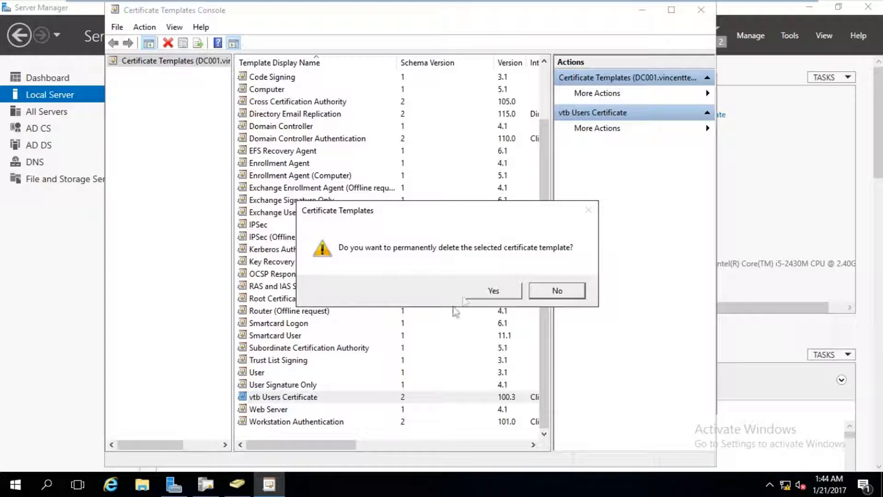
{"action": "left_click", "coordinate": [468, 292]}
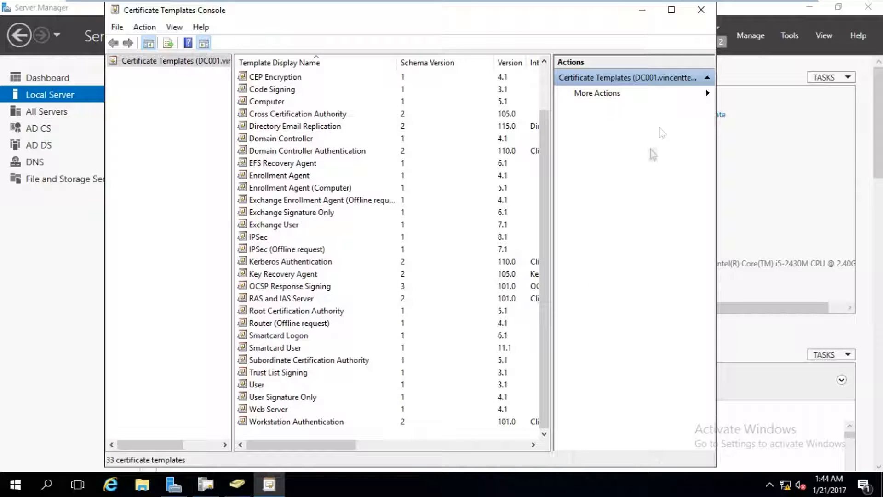
{"action": "left_click_drag", "start_coordinate": [601, 18], "coordinate": [578, 58]}
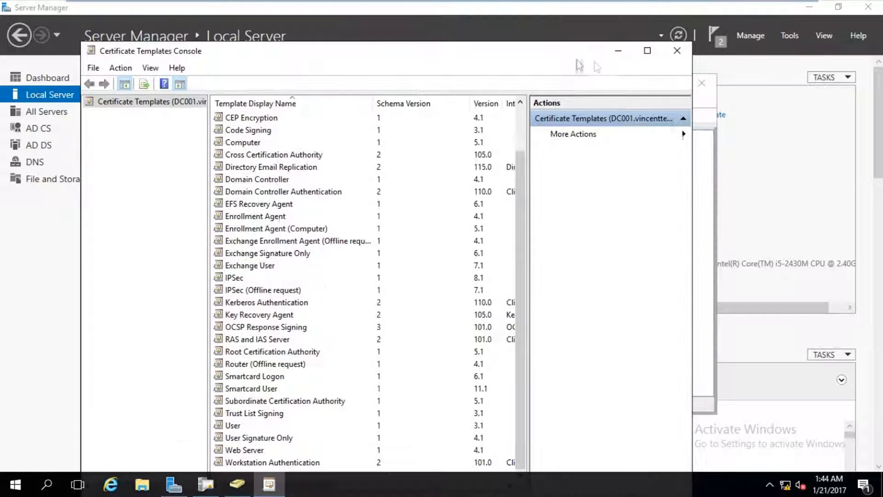
- Close the templates console and start a new user in vincenttechblog.com/Users in ADUC
{"action": "left_click", "coordinate": [675, 60]}
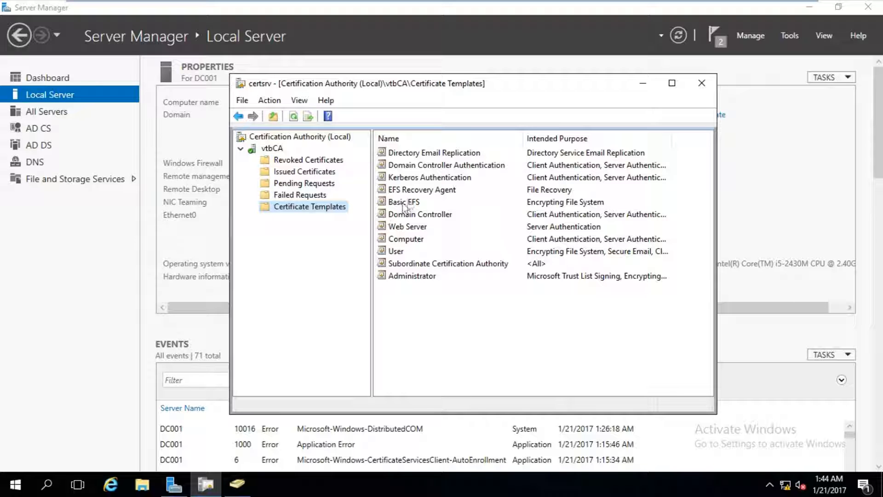
{"action": "left_click", "coordinate": [246, 491]}
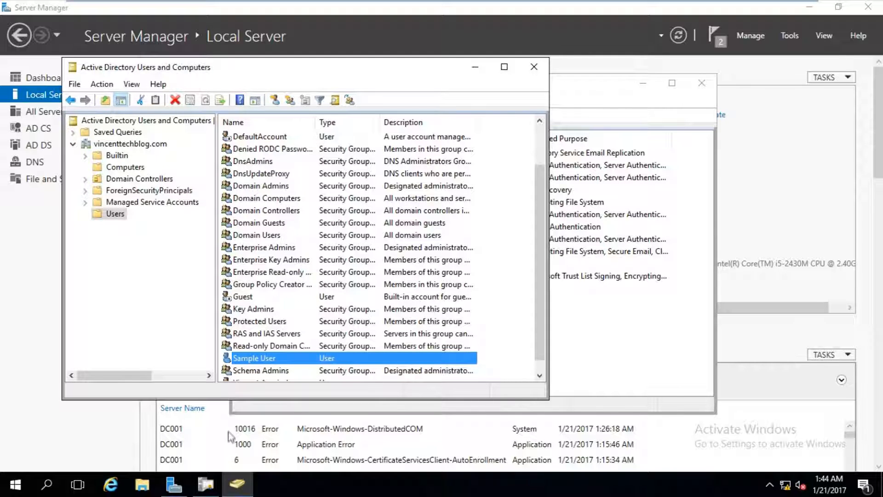
{"action": "right_click", "coordinate": [115, 214]}
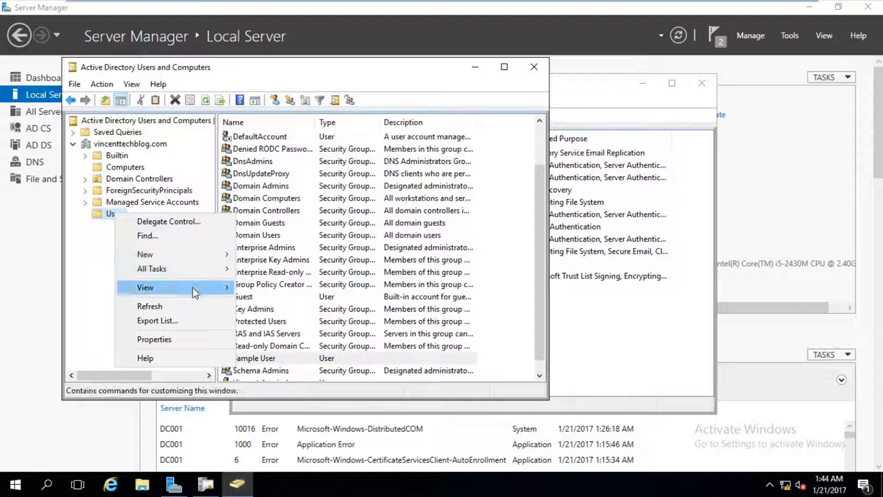
{"action": "mouse_move", "coordinate": [203, 257]}
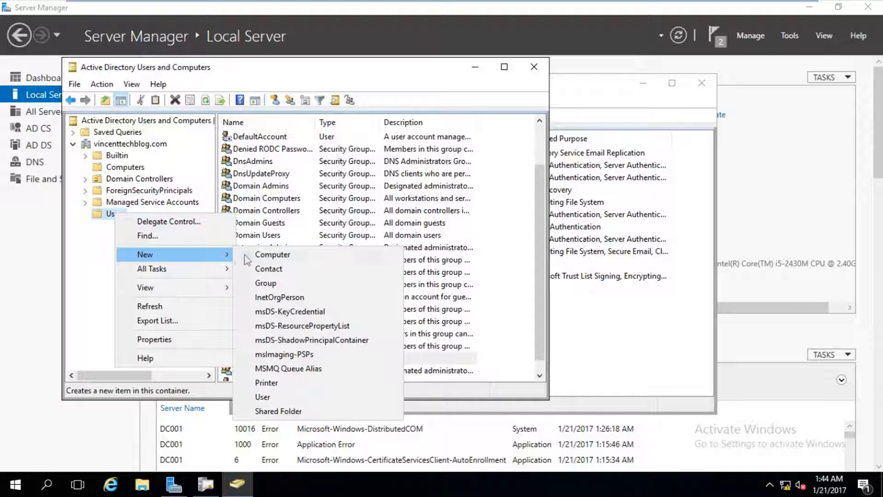
{"action": "left_click", "coordinate": [277, 398]}
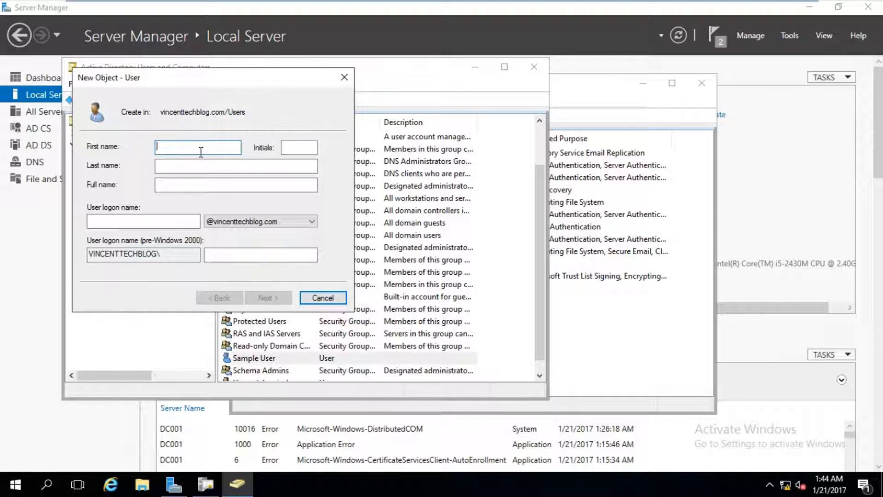
- Create user Key R. Agent with a password that need not change at next logon
{"action": "type", "text": "Key"}
{"action": "key", "text": "Tab"}
{"action": "key", "text": "Tab"}
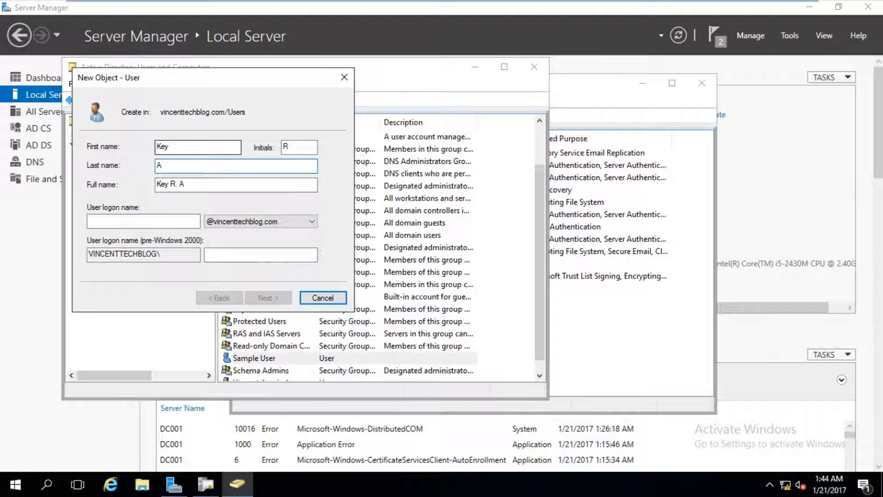
{"action": "left_click", "coordinate": [151, 220]}
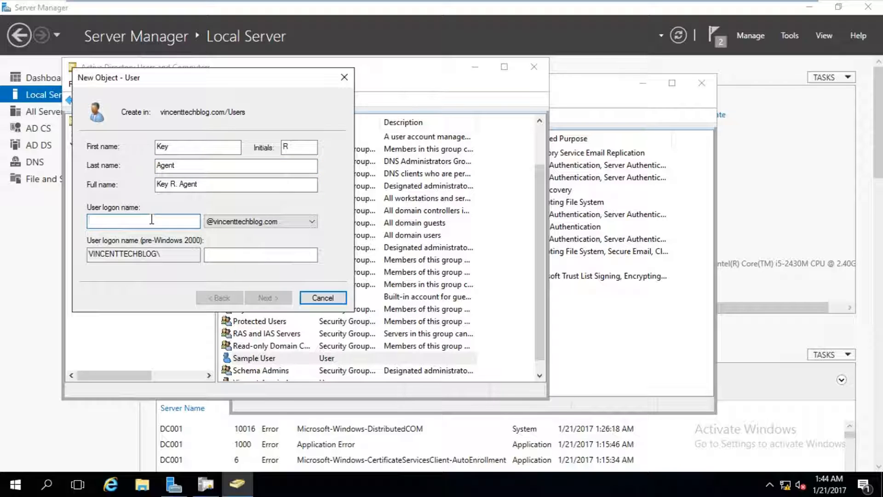
{"action": "type", "text": "key"}
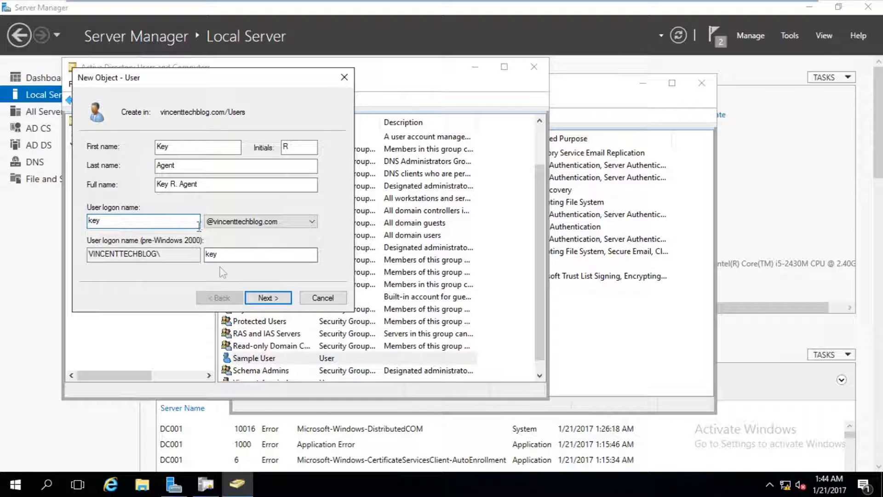
{"action": "left_click", "coordinate": [258, 298]}
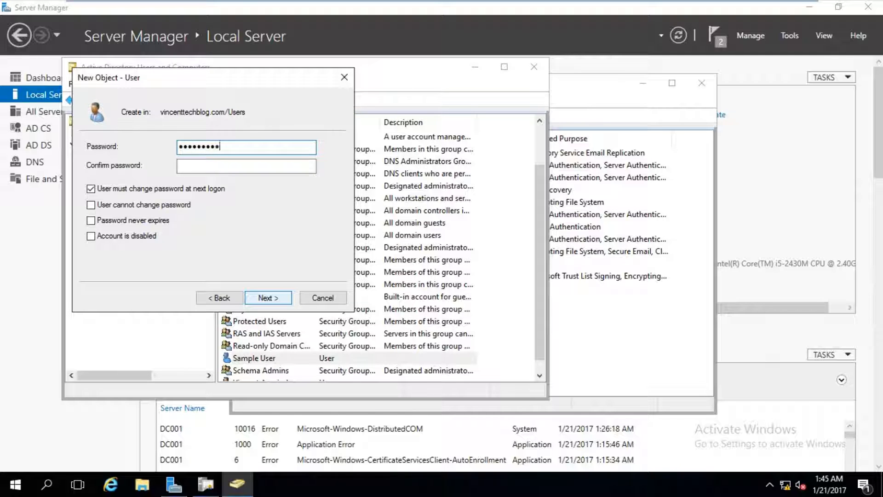
{"action": "key", "text": "Tab"}
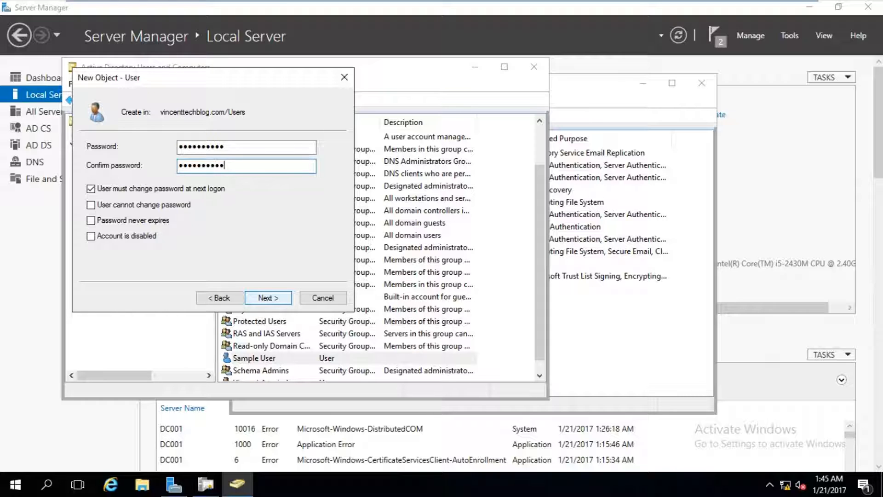
{"action": "left_click", "coordinate": [179, 196]}
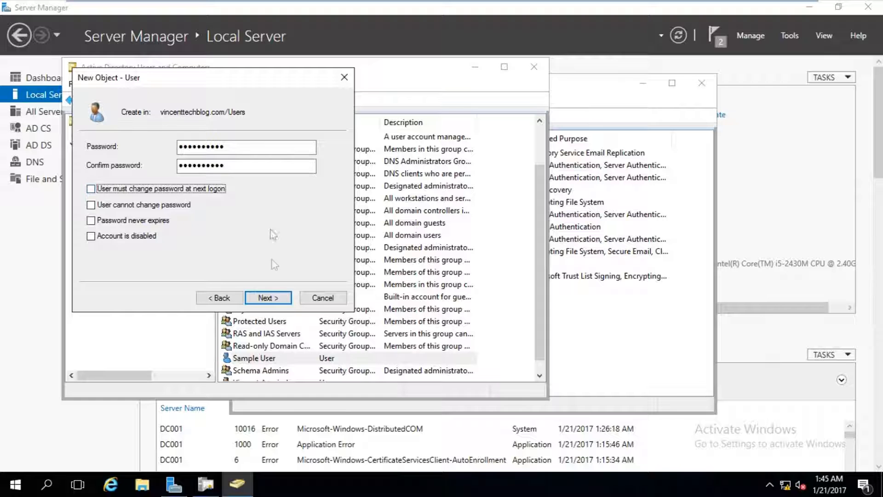
{"action": "left_click", "coordinate": [266, 298]}
{"action": "left_click", "coordinate": [256, 298]}
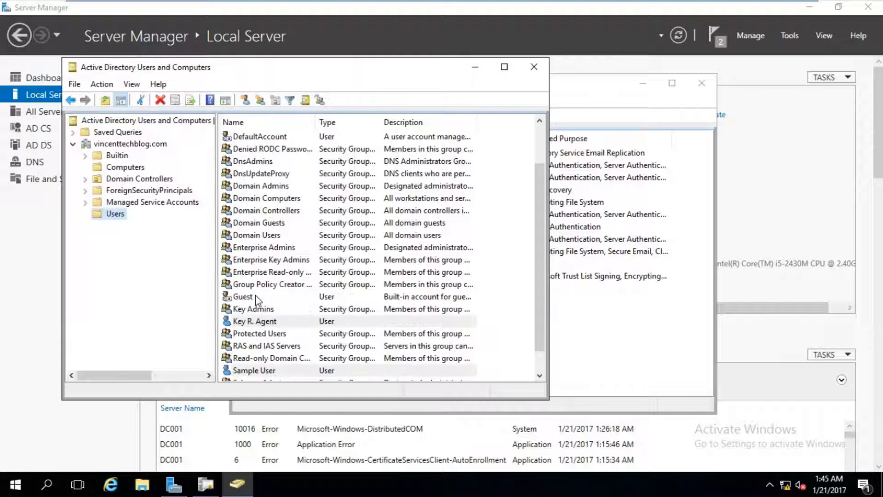
- Add Key R. Agent to Domain Admins via Member Of, then apply and close Properties
{"action": "scroll", "coordinate": [348, 324], "scroll_direction": "down", "scroll_amount": 1}
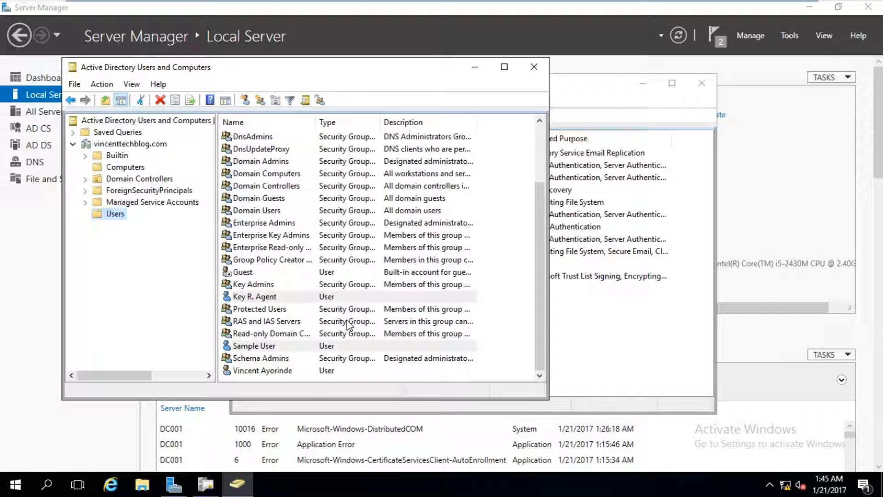
{"action": "double_click", "coordinate": [253, 296]}
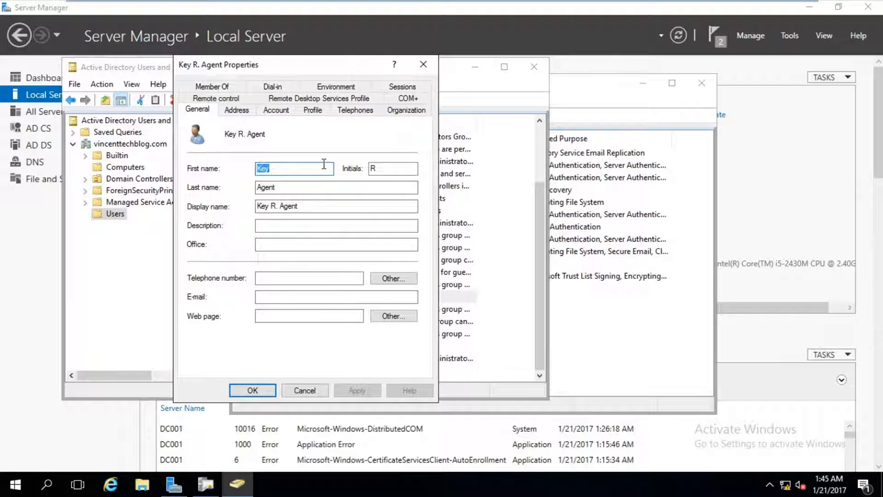
{"action": "left_click", "coordinate": [230, 87]}
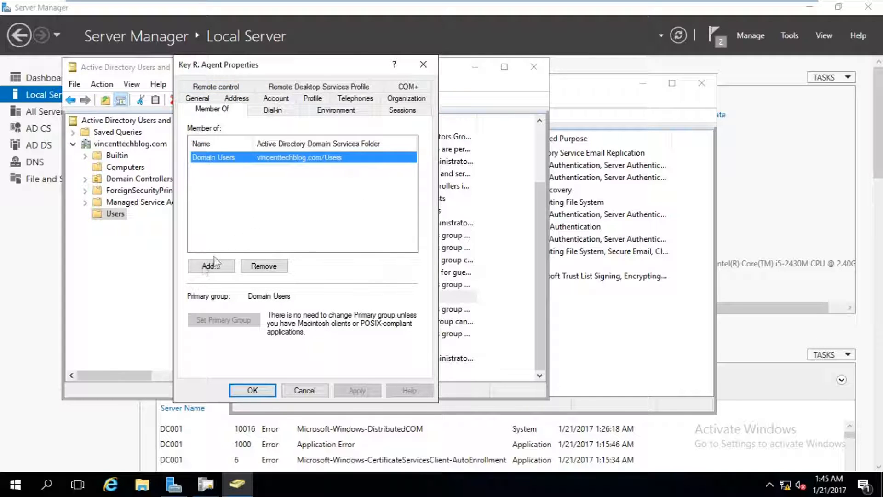
{"action": "left_click", "coordinate": [208, 267]}
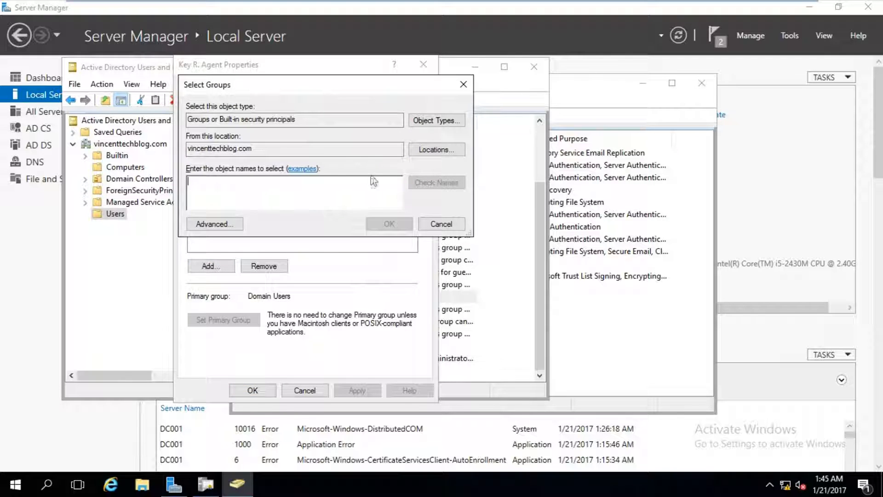
{"action": "type", "text": "domain"}
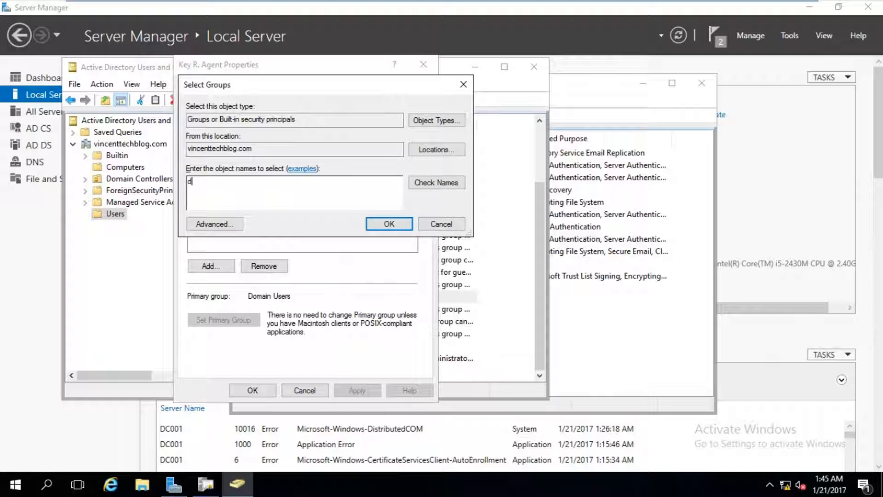
{"action": "left_click", "coordinate": [436, 183]}
{"action": "left_click", "coordinate": [286, 188]}
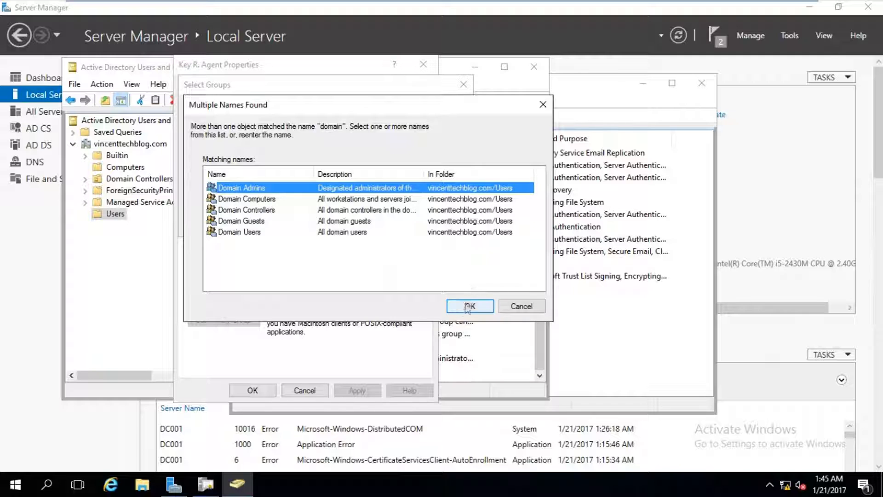
{"action": "left_click", "coordinate": [468, 306]}
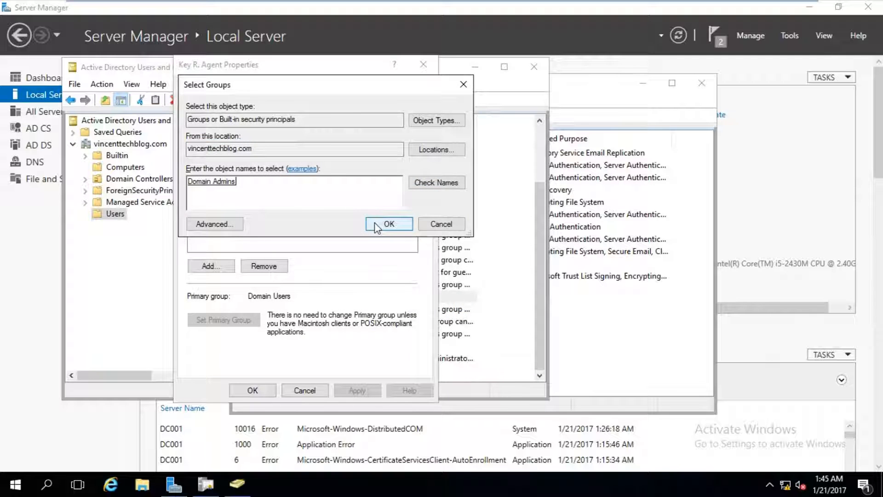
{"action": "left_click", "coordinate": [388, 224]}
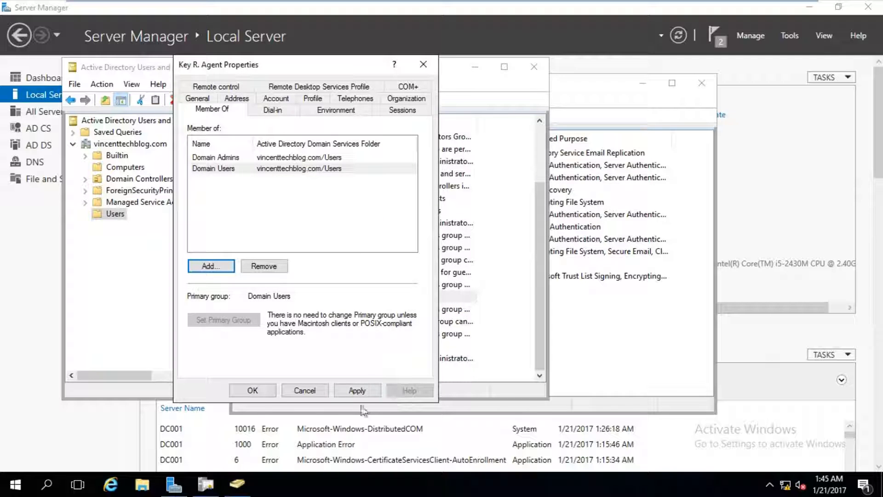
{"action": "left_click", "coordinate": [357, 391]}
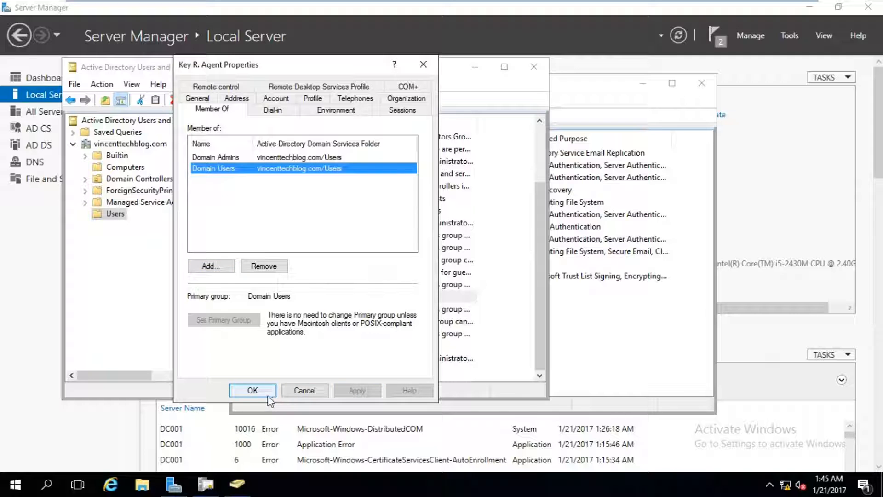
{"action": "left_click", "coordinate": [252, 390]}
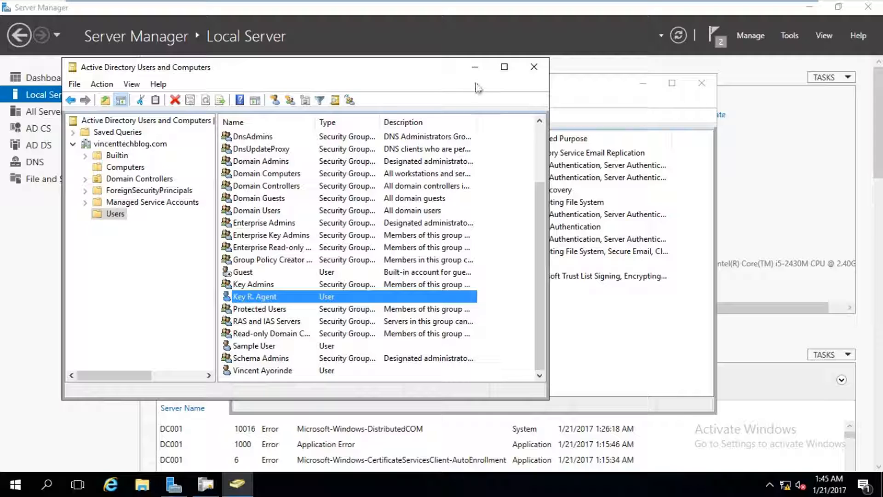
{"action": "left_click", "coordinate": [475, 67]}
- From vtbCA's Certificate Templates, open Manage and duplicate the Key Recovery Agent template
{"action": "left_click_drag", "start_coordinate": [394, 91], "coordinate": [324, 83]}
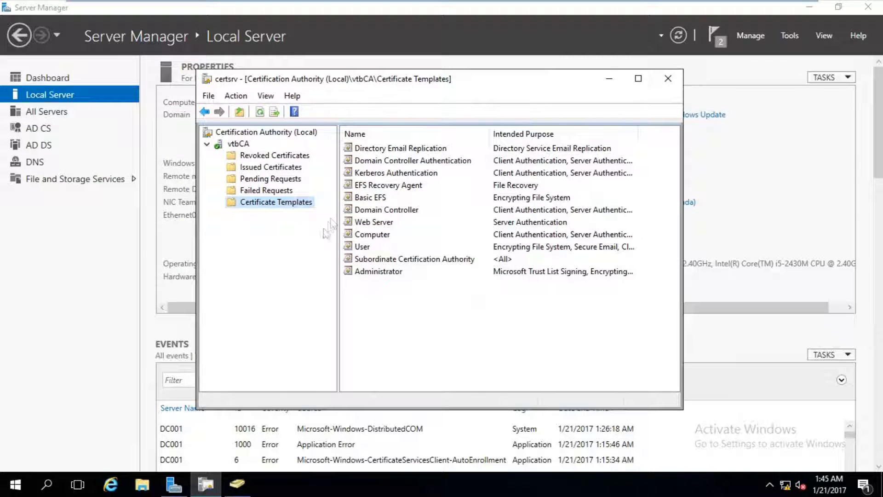
{"action": "right_click", "coordinate": [303, 202]}
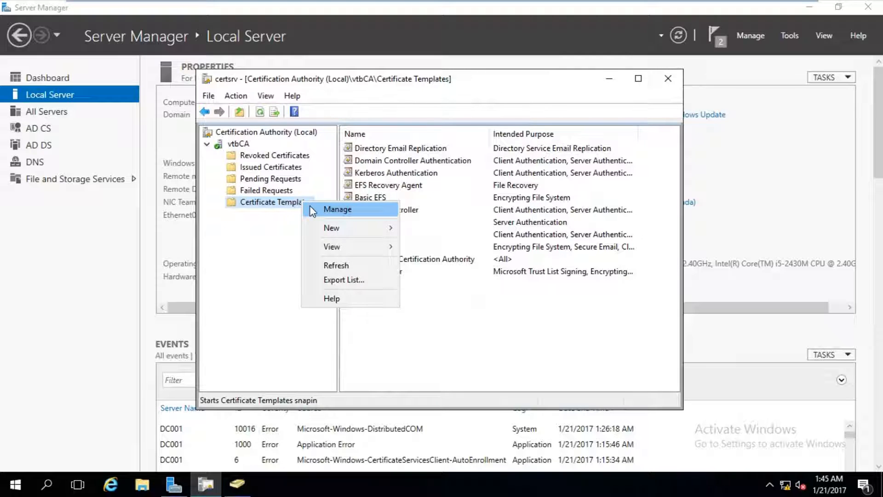
{"action": "left_click", "coordinate": [311, 211]}
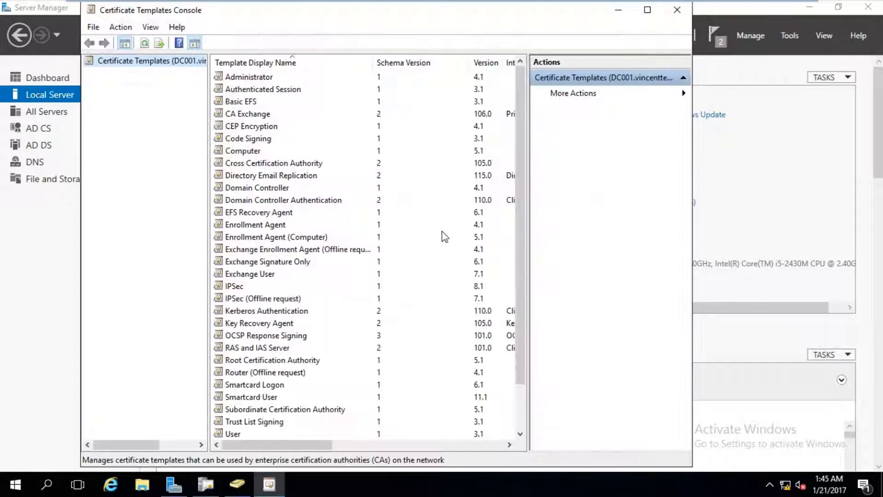
{"action": "left_click", "coordinate": [255, 263]}
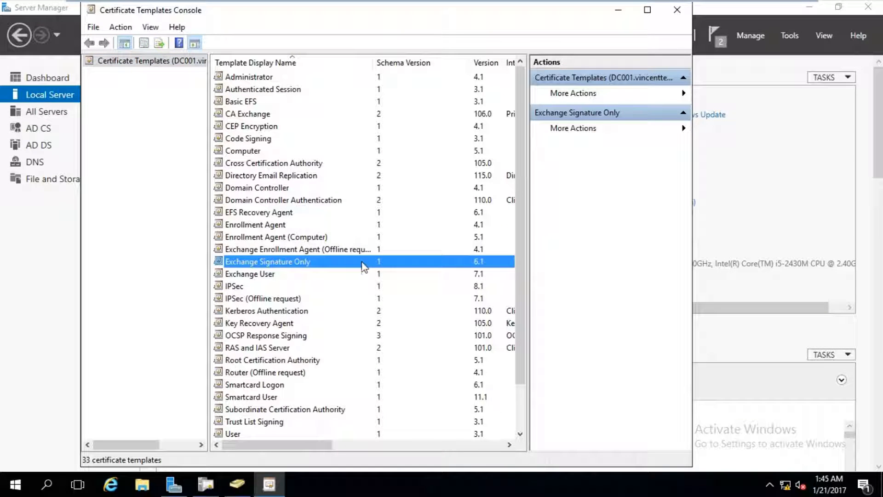
{"action": "scroll", "coordinate": [363, 266], "scroll_direction": "down", "scroll_amount": 2}
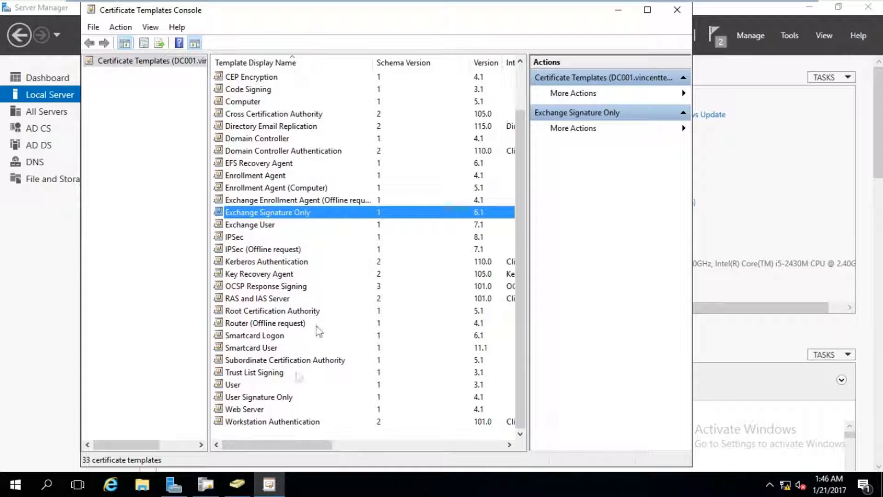
{"action": "scroll", "coordinate": [315, 346], "scroll_direction": "up", "scroll_amount": 1}
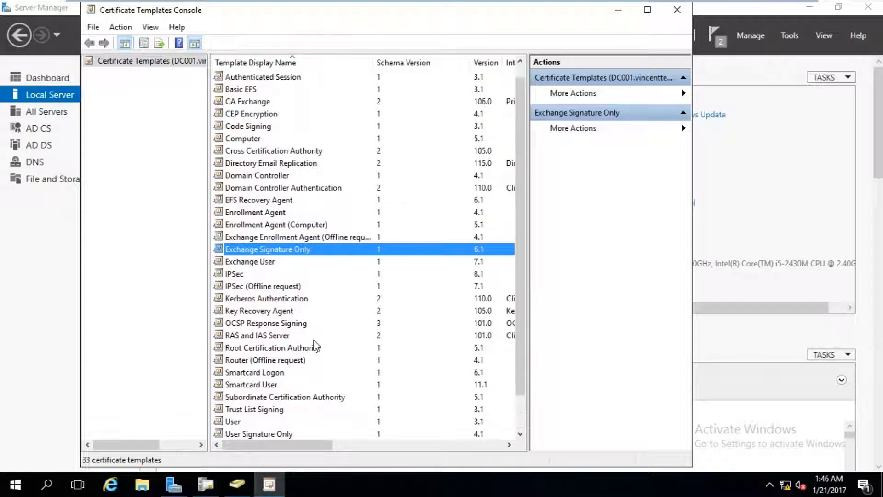
{"action": "left_click", "coordinate": [289, 311]}
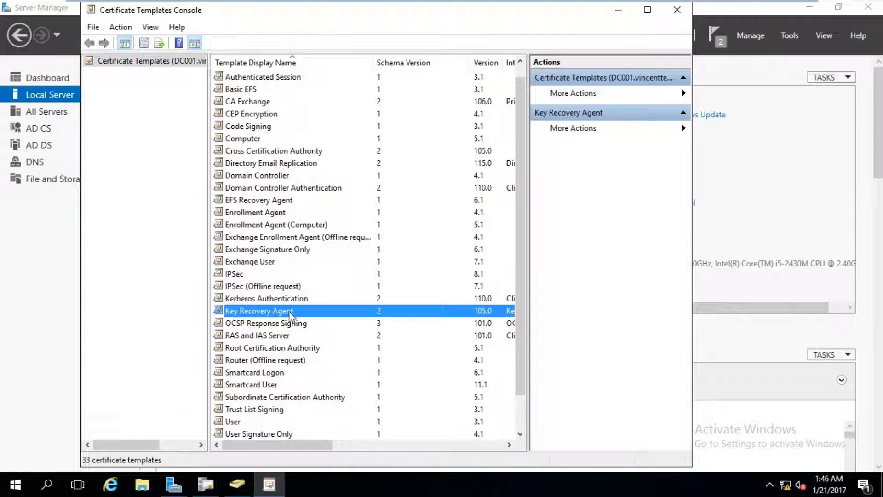
{"action": "right_click", "coordinate": [288, 311]}
{"action": "left_click", "coordinate": [322, 320]}
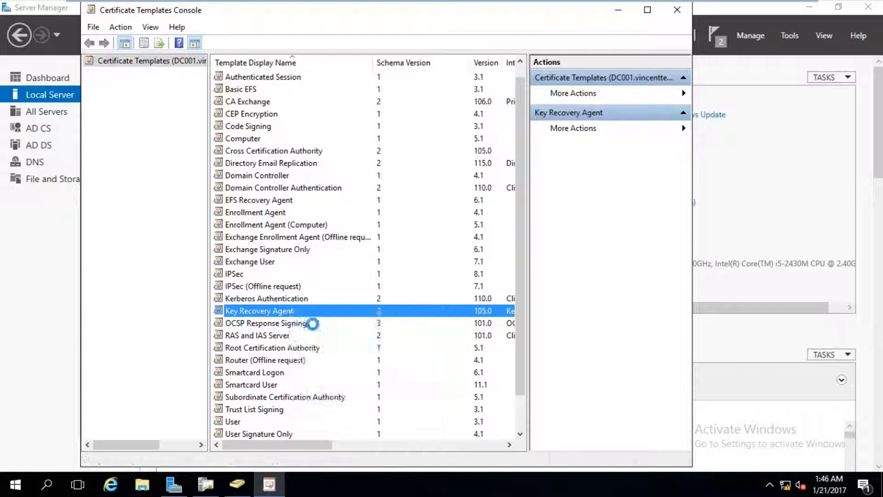
- Rename the duplicate to 'vtb Key Recovery Agent' and set its validity period to 3 years
{"action": "left_click", "coordinate": [327, 108]}
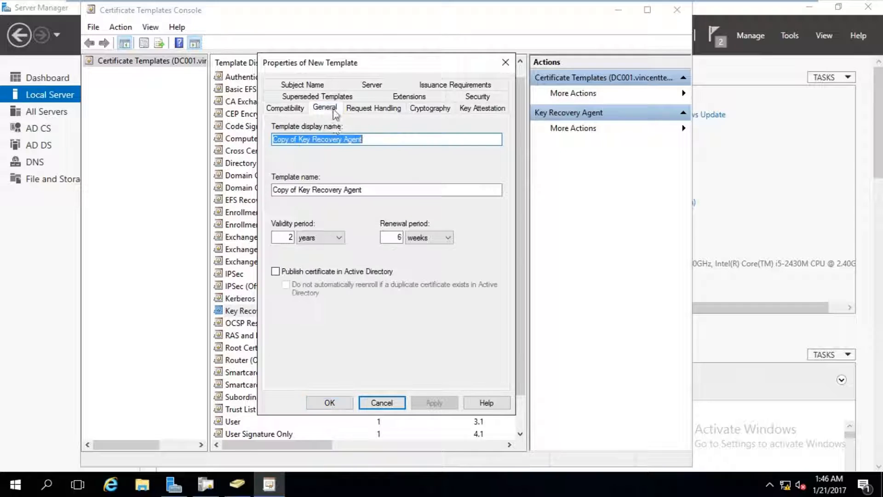
{"action": "left_click", "coordinate": [344, 139]}
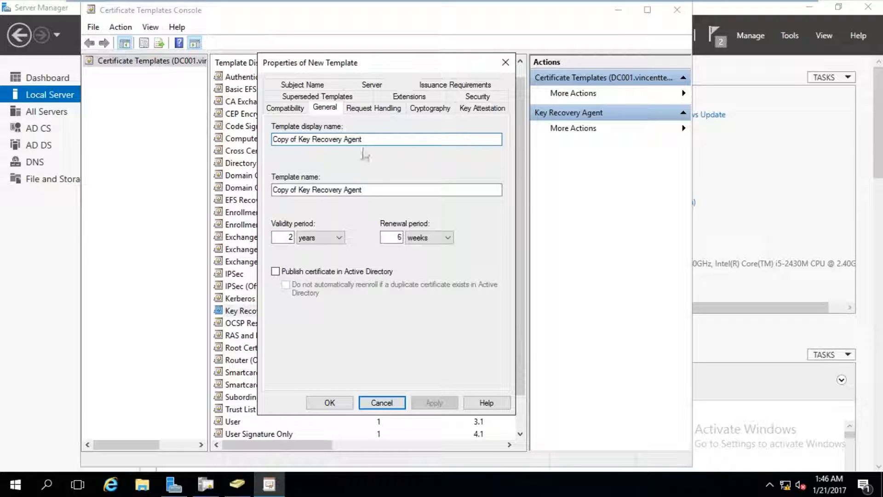
{"action": "left_click_drag", "start_coordinate": [297, 139], "coordinate": [243, 131]}
{"action": "key", "text": "BackSpace"}
{"action": "type", "text": "vtb"}
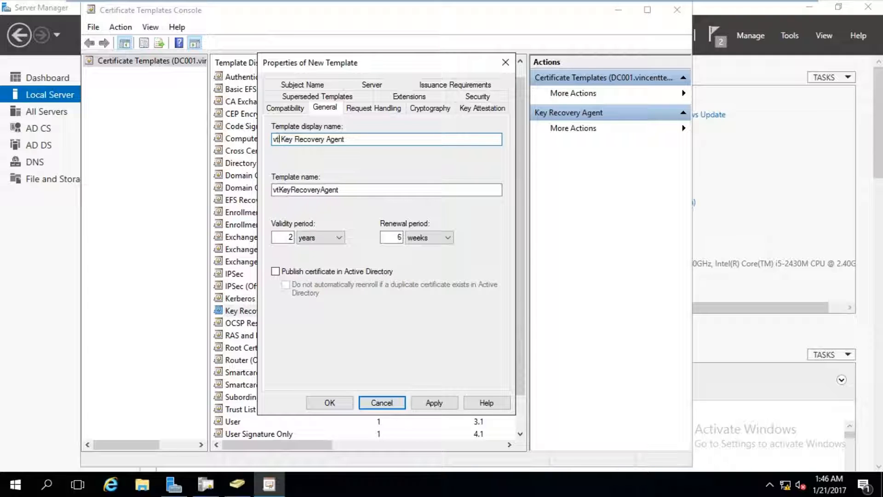
{"action": "left_click_drag", "start_coordinate": [280, 238], "coordinate": [296, 240]}
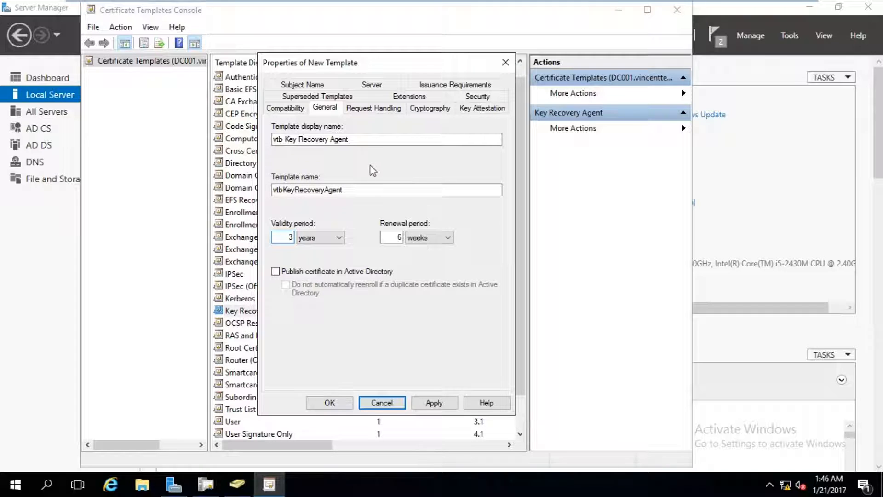
- Review Domain Admins permissions on the Security tab, save the template, and close the console
{"action": "left_click", "coordinate": [458, 98]}
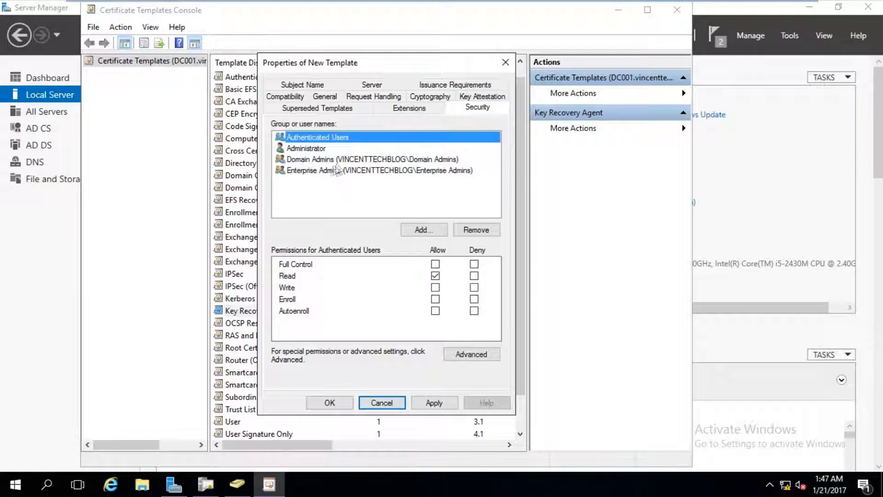
{"action": "left_click", "coordinate": [338, 161]}
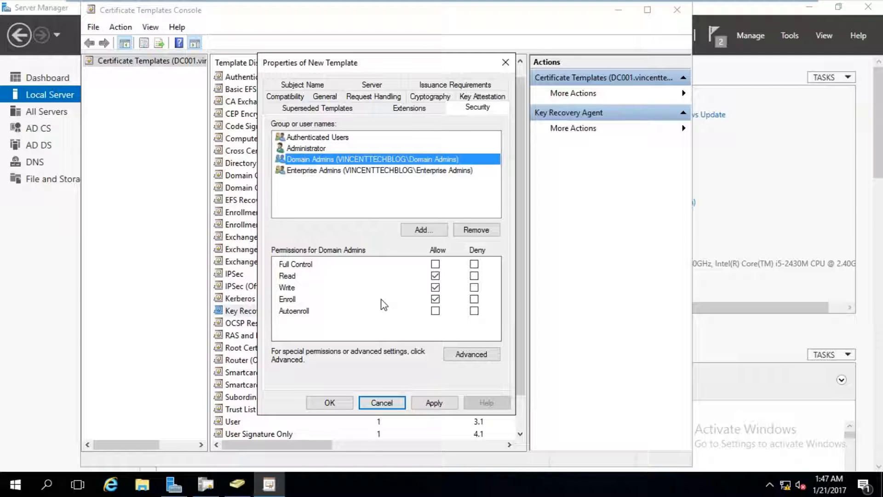
{"action": "left_click", "coordinate": [430, 402]}
{"action": "left_click", "coordinate": [339, 405]}
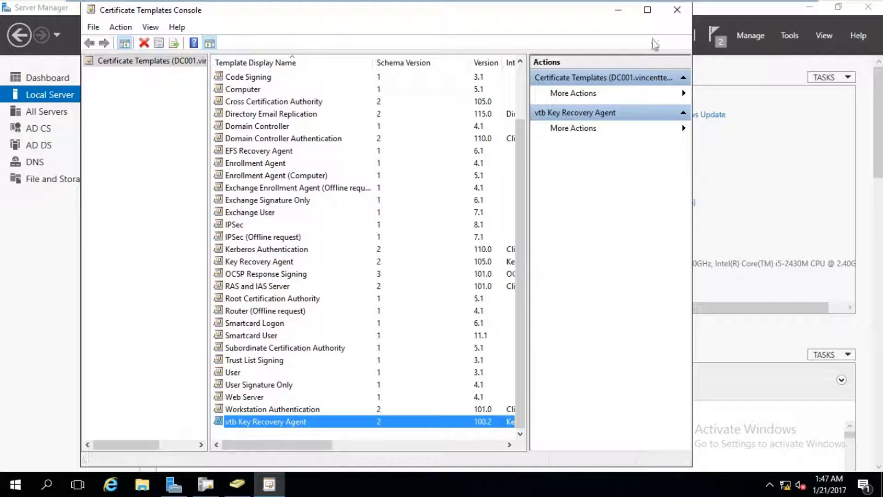
{"action": "left_click", "coordinate": [670, 14]}
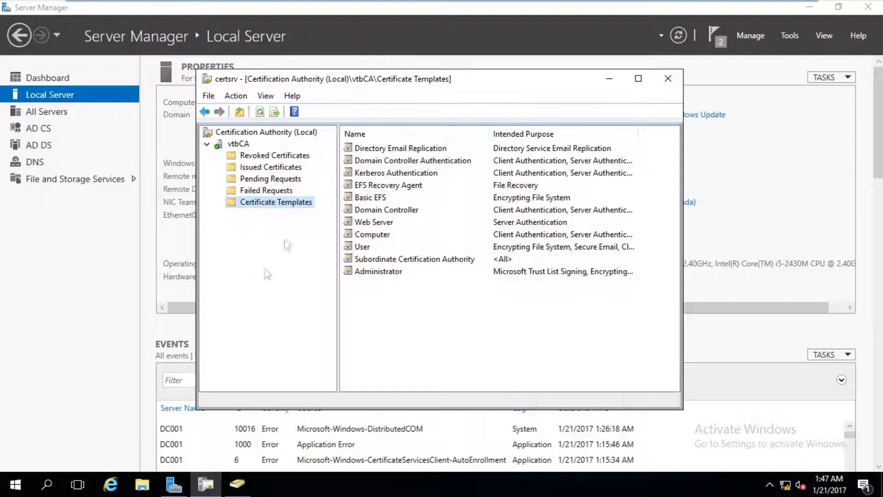
- Issue vtb Key Recovery Agent on vtbCA and refresh Certificate Templates to confirm it's listed
{"action": "right_click", "coordinate": [303, 206]}
{"action": "mouse_move", "coordinate": [350, 230]}
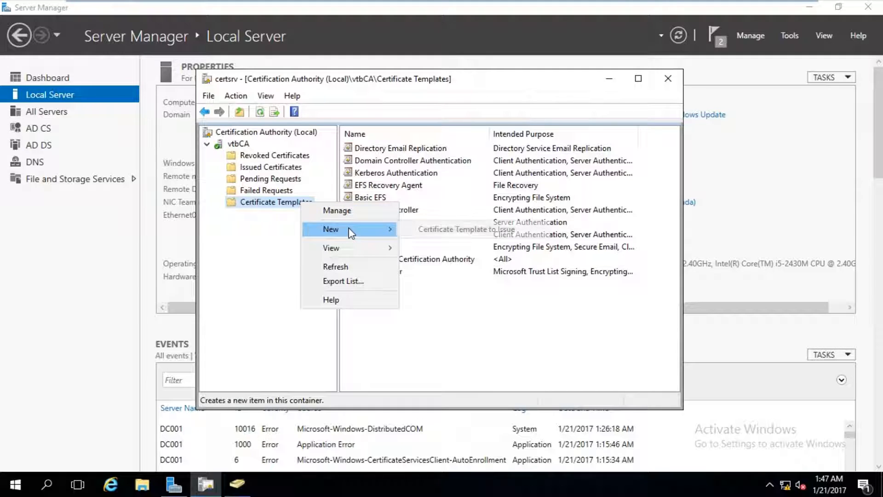
{"action": "left_click", "coordinate": [432, 230]}
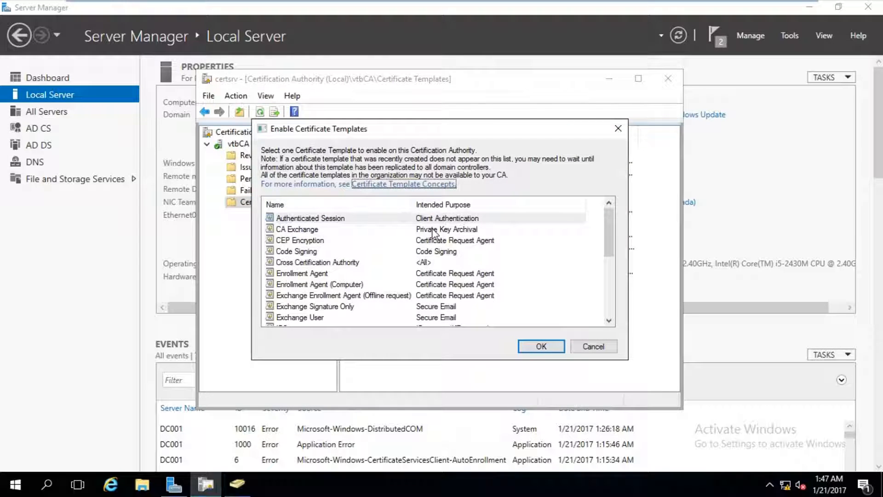
{"action": "scroll", "coordinate": [336, 282], "scroll_direction": "down", "scroll_amount": 7}
{"action": "scroll", "coordinate": [333, 285], "scroll_direction": "up", "scroll_amount": 1}
{"action": "scroll", "coordinate": [326, 299], "scroll_direction": "down", "scroll_amount": 1}
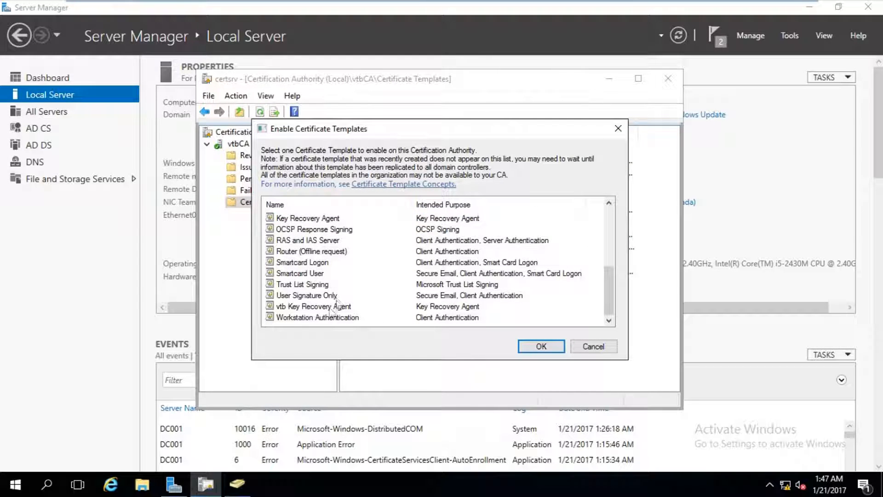
{"action": "left_click", "coordinate": [321, 308]}
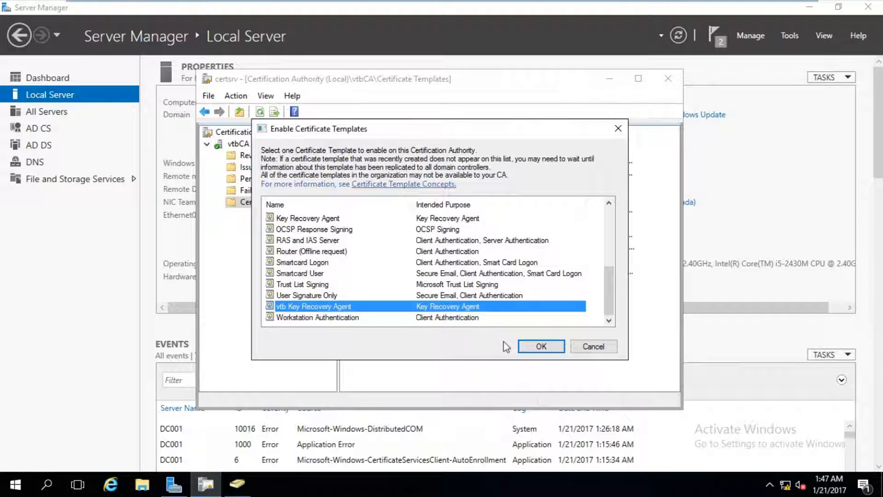
{"action": "left_click", "coordinate": [541, 348]}
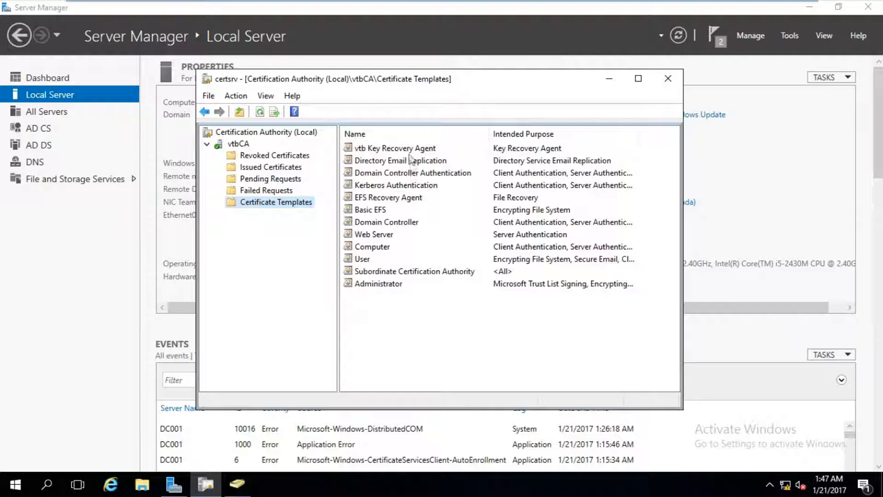
{"action": "left_click", "coordinate": [238, 144]}
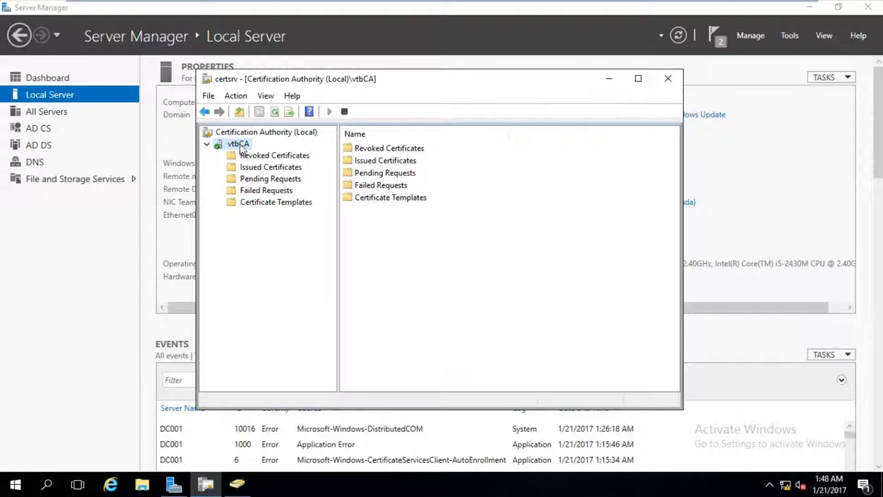
{"action": "left_click", "coordinate": [248, 202]}
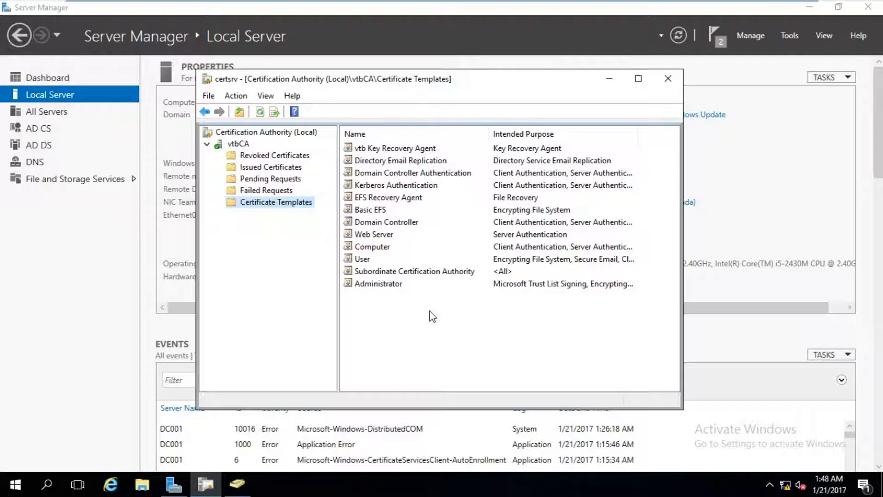
{"action": "left_click", "coordinate": [434, 149]}
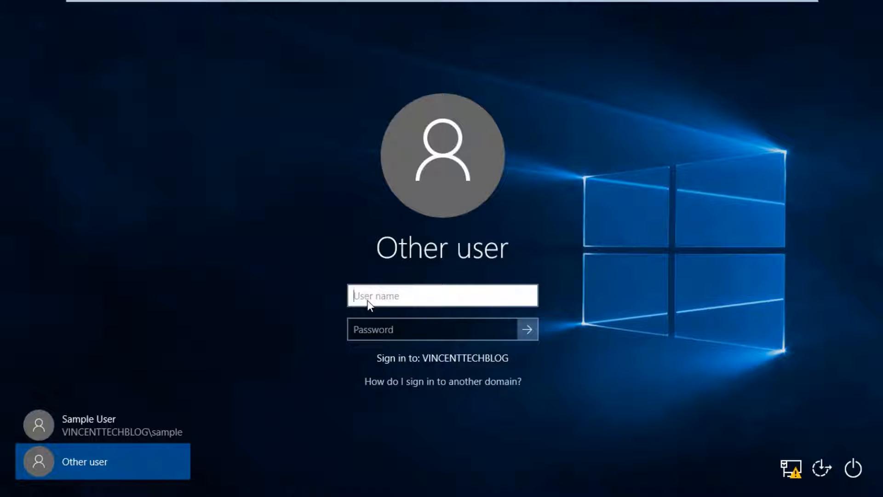
- Sign in to VINCENTTECHBLOG as the key recovery agent user with its password
{"action": "type", "text": "key"}
{"action": "key", "text": "Tab"}
{"action": "type", "text": "Pa"}
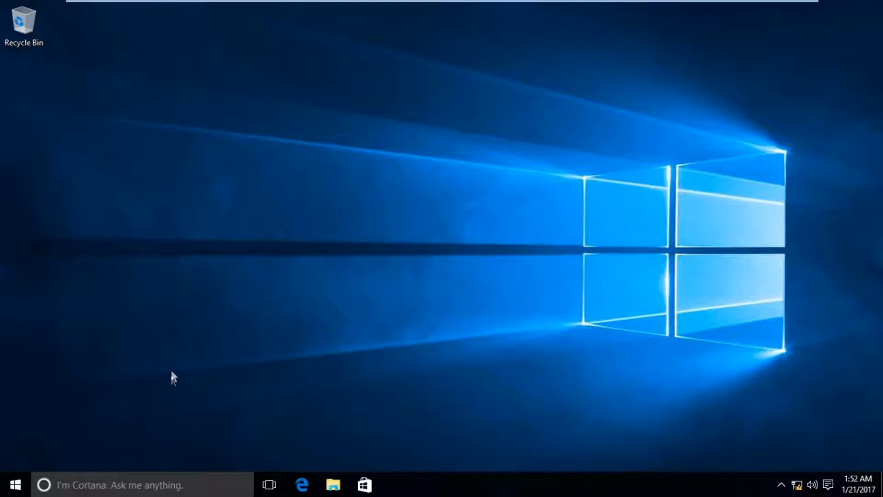
- Decline Cortana's help in Windows search and search for mmc
{"action": "left_click", "coordinate": [72, 489]}
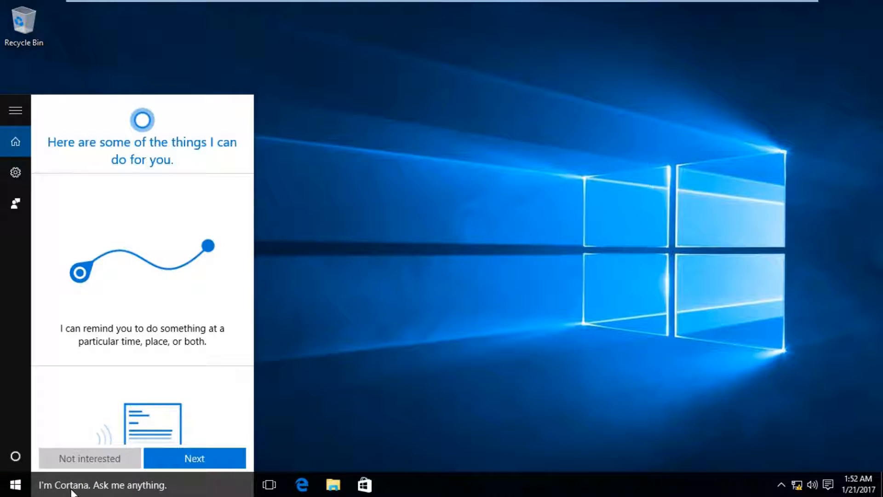
{"action": "left_click", "coordinate": [115, 462]}
{"action": "left_click", "coordinate": [115, 462]}
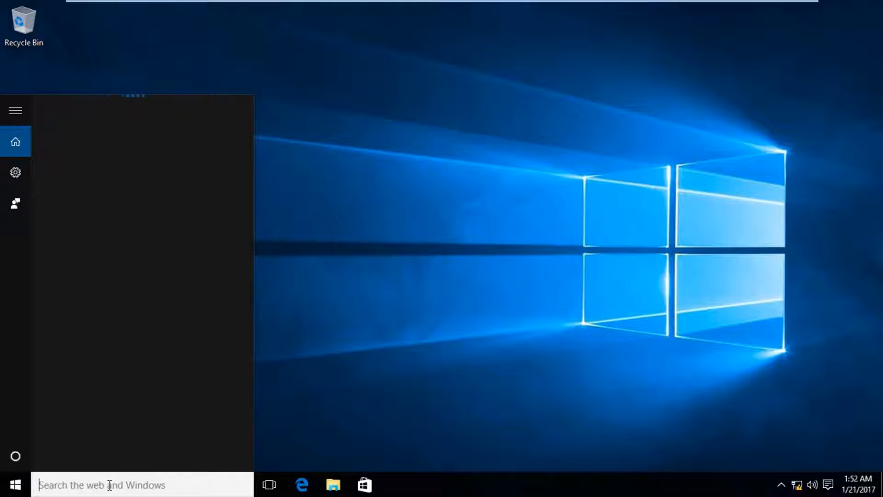
{"action": "type", "text": "mmc"}
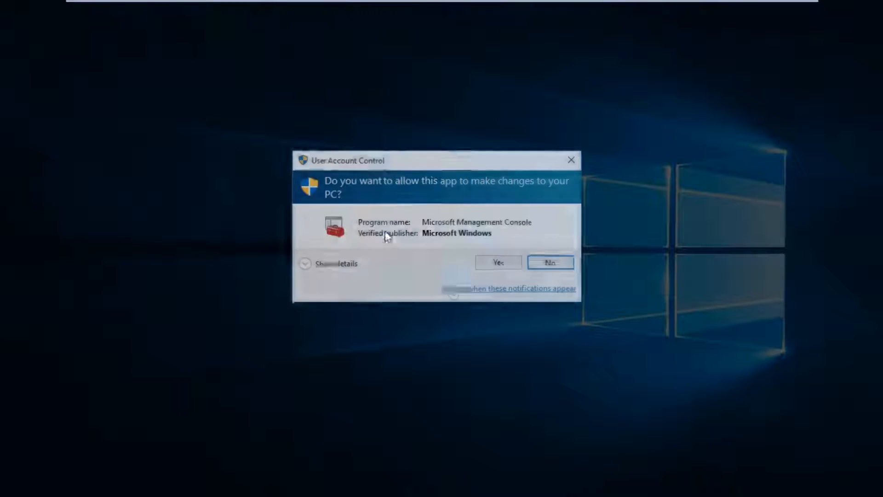
- Allow UAC, add the Certificates snap-in for My user account, and open the empty Personal store
{"action": "left_click", "coordinate": [506, 266]}
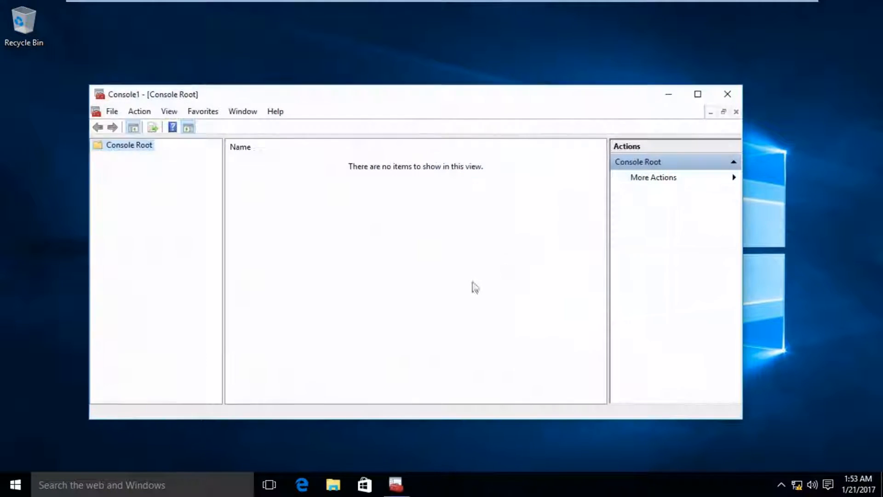
{"action": "left_click", "coordinate": [112, 111]}
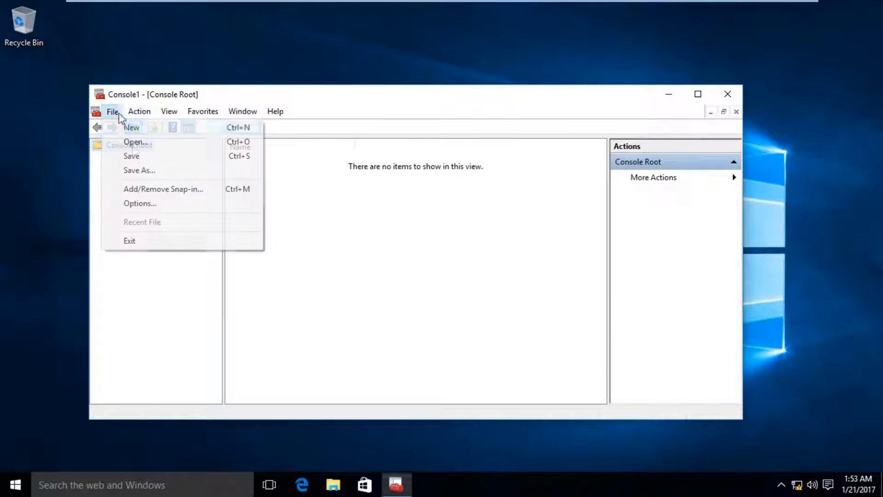
{"action": "left_click", "coordinate": [153, 189]}
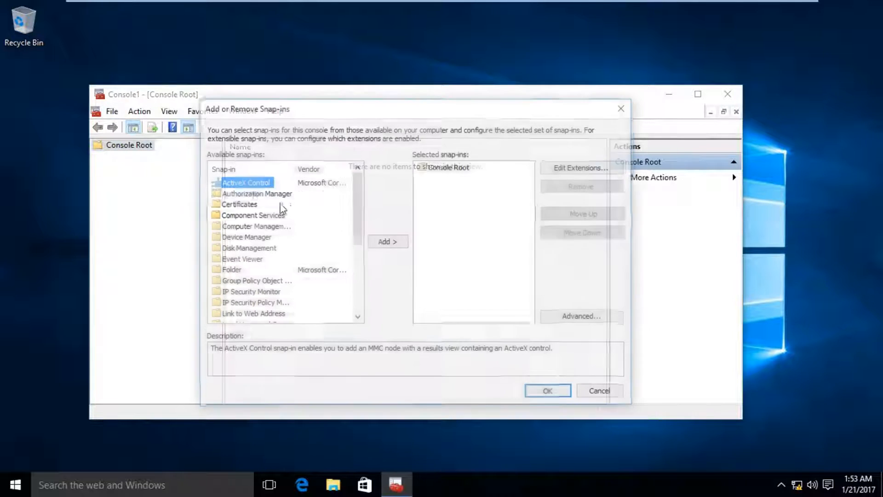
{"action": "left_click", "coordinate": [237, 204]}
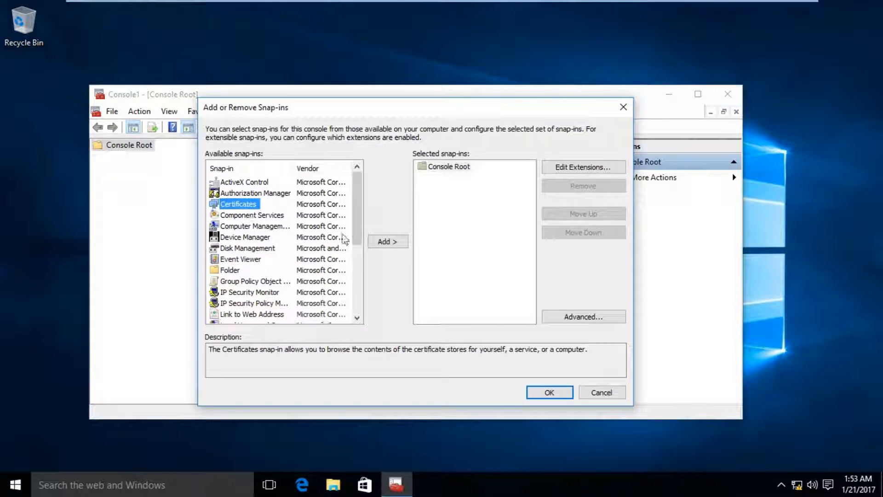
{"action": "left_click", "coordinate": [386, 241]}
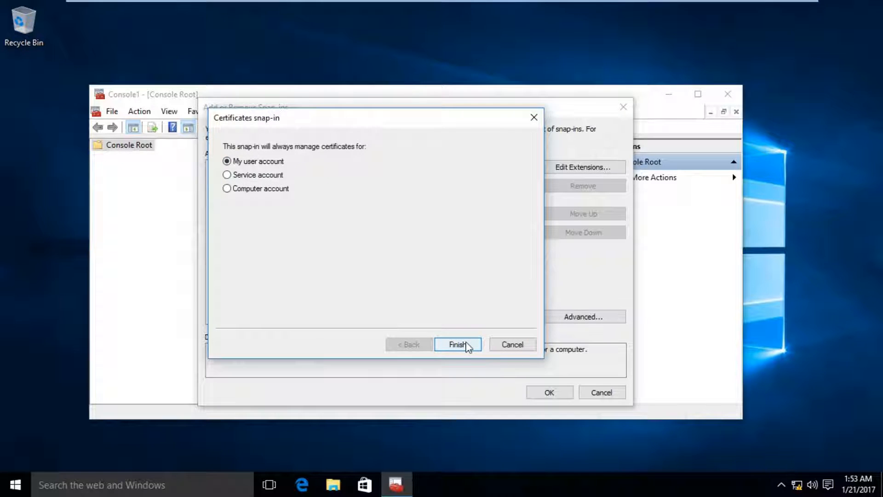
{"action": "left_click", "coordinate": [457, 345]}
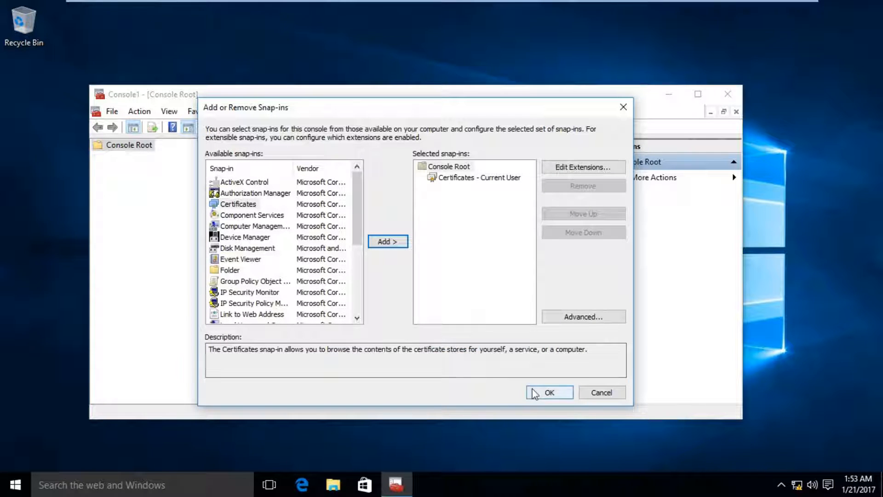
{"action": "left_click", "coordinate": [548, 391]}
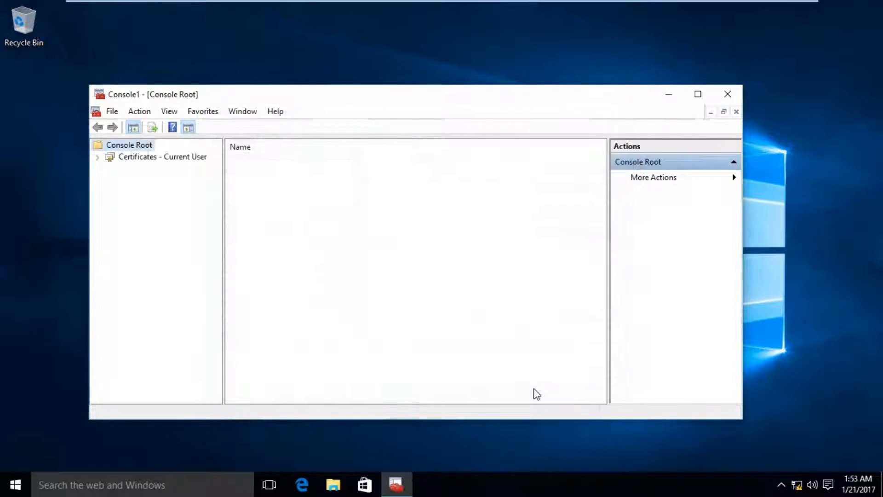
{"action": "left_click", "coordinate": [98, 157]}
{"action": "left_click", "coordinate": [111, 170]}
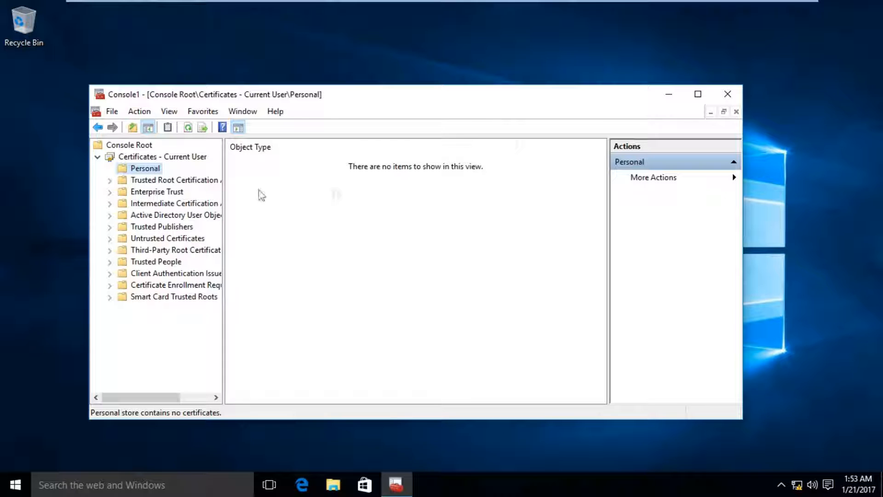
- Request a vtb Key Recovery Agent certificate for the user through the enrollment wizard
{"action": "right_click", "coordinate": [151, 168]}
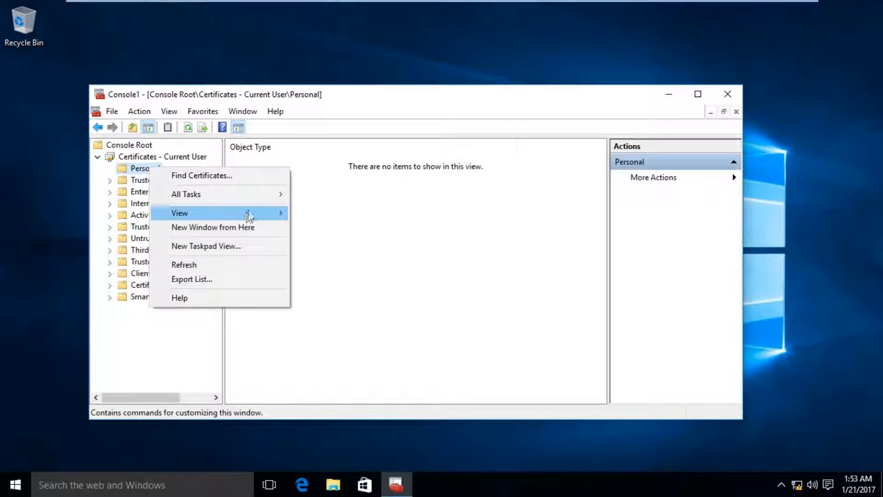
{"action": "mouse_move", "coordinate": [257, 201]}
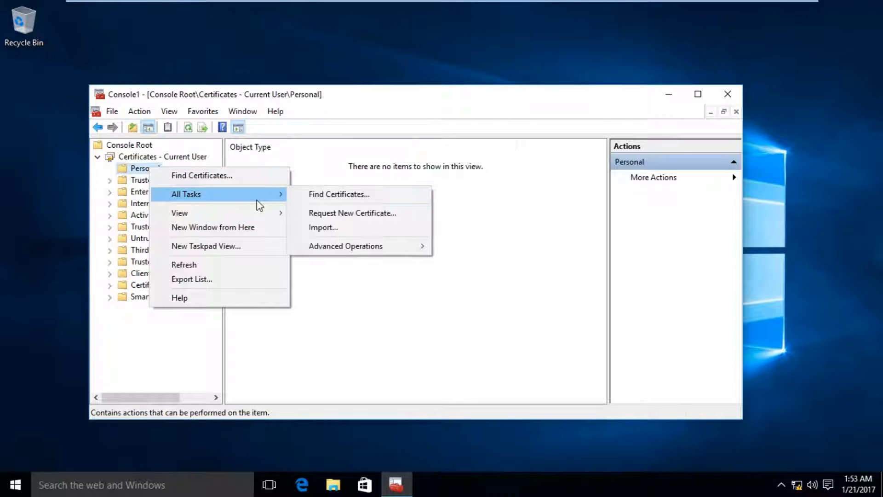
{"action": "left_click", "coordinate": [339, 214]}
{"action": "left_click", "coordinate": [521, 391]}
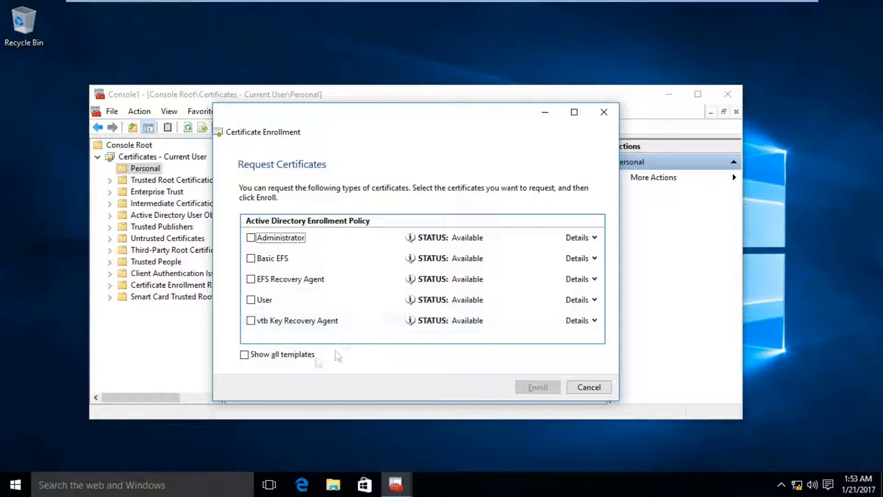
{"action": "left_click", "coordinate": [251, 321]}
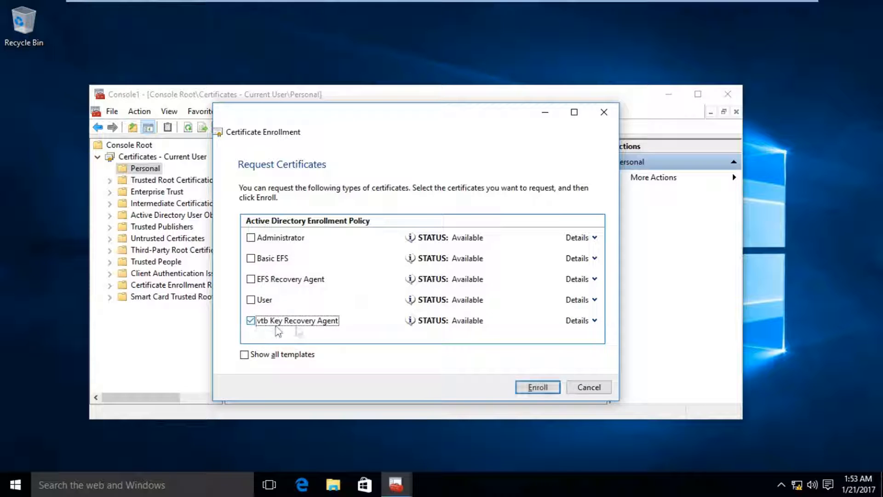
{"action": "left_click", "coordinate": [595, 321]}
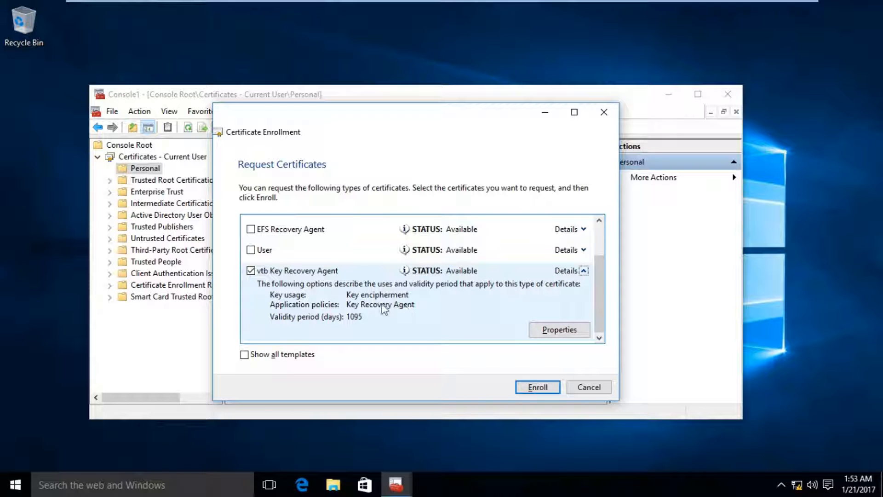
{"action": "left_click", "coordinate": [536, 387]}
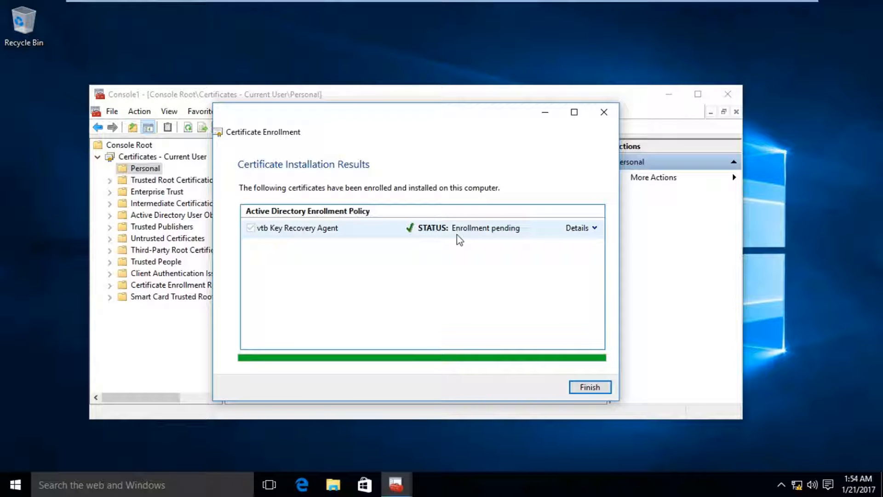
- Confirm in the pending request's properties that vtbCA handles it, then close the wizard
{"action": "left_click", "coordinate": [594, 228]}
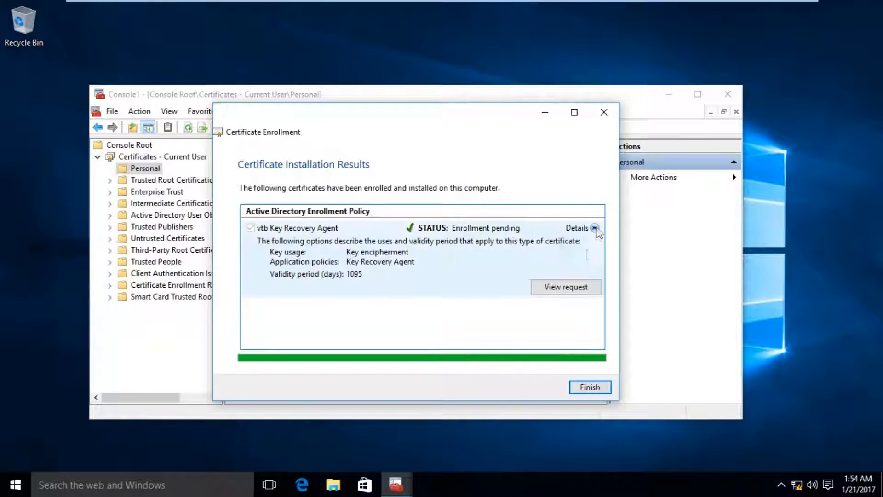
{"action": "left_click", "coordinate": [561, 287]}
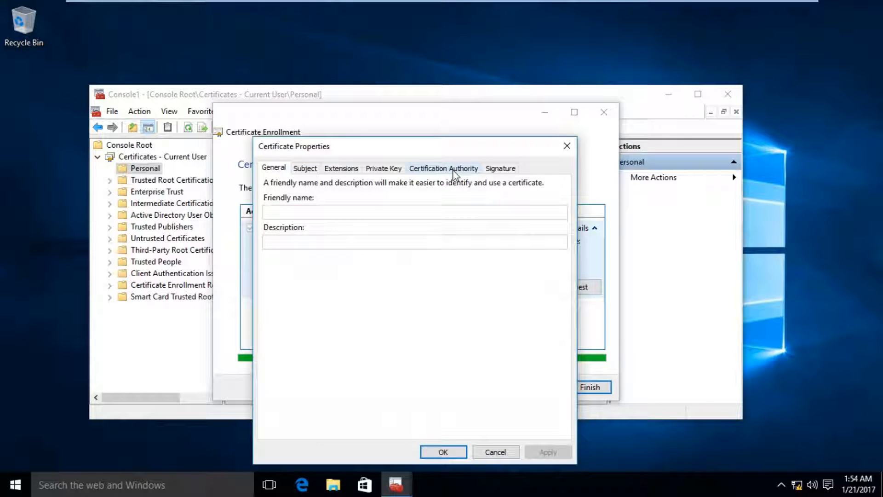
{"action": "left_click", "coordinate": [454, 174]}
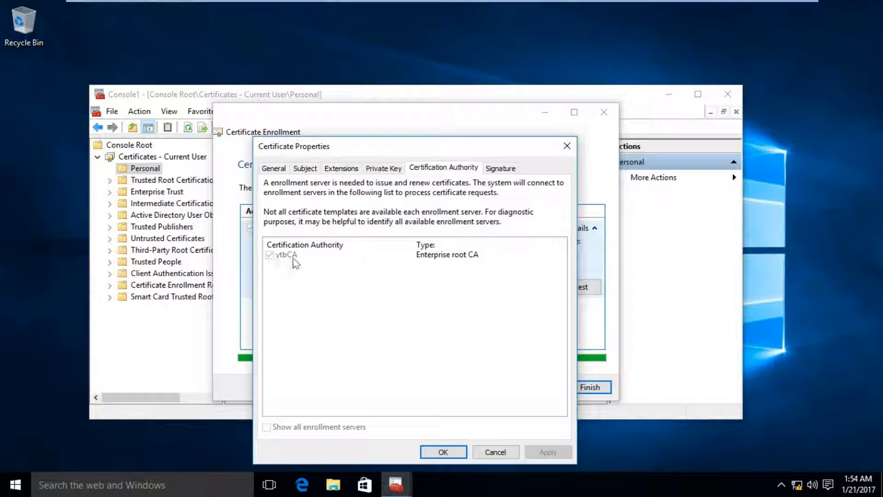
{"action": "left_click", "coordinate": [443, 451]}
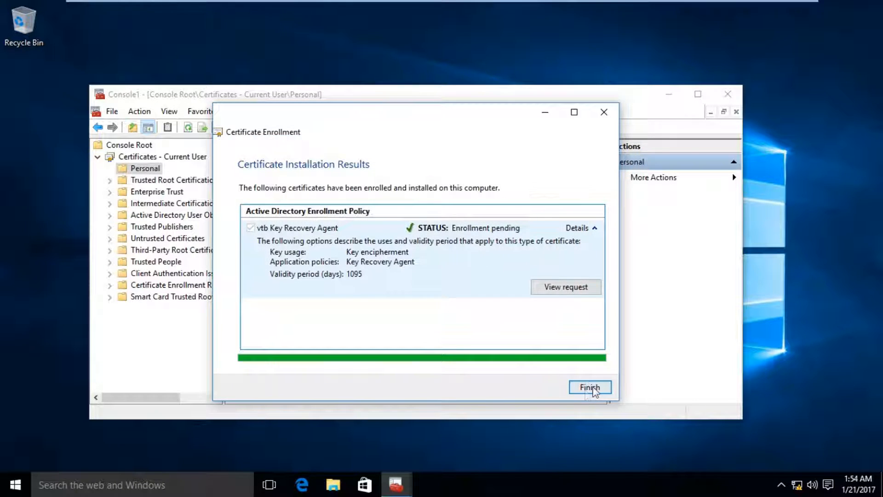
{"action": "left_click", "coordinate": [591, 388]}
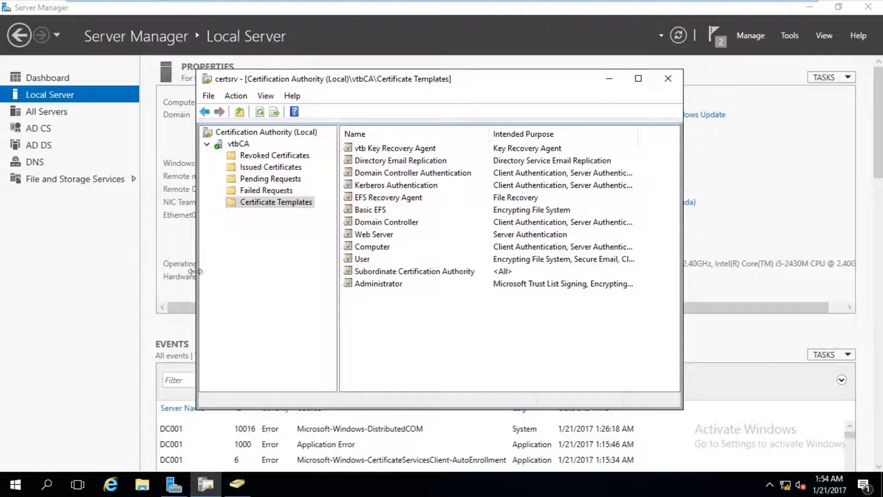
- Issue pending request 7 in vtbCA after widening the Requester Name column to read it
{"action": "left_click", "coordinate": [249, 179]}
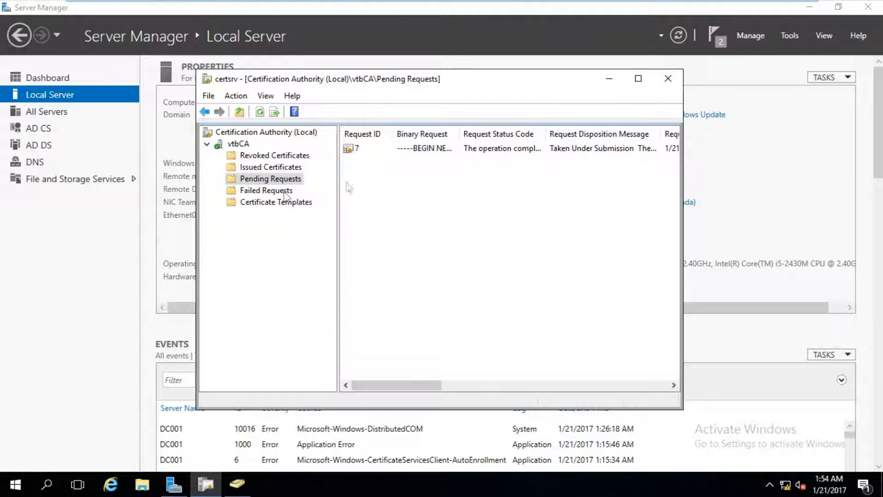
{"action": "left_click", "coordinate": [398, 151]}
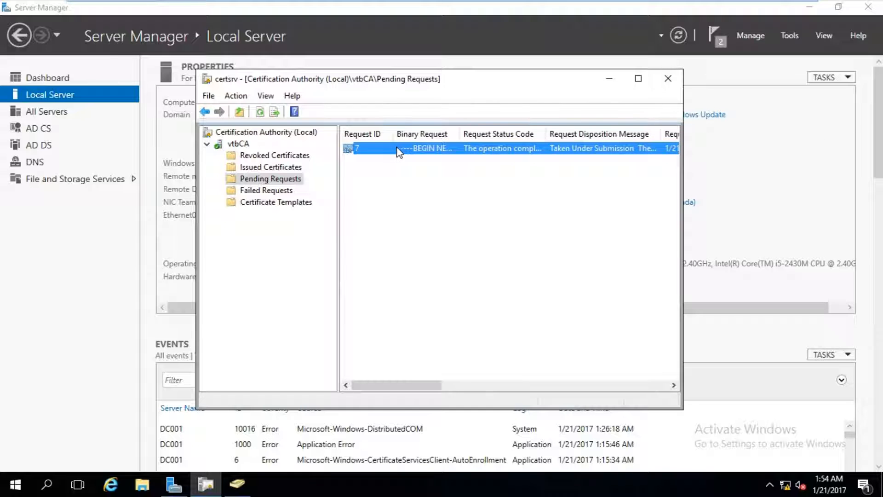
{"action": "left_click_drag", "start_coordinate": [396, 385], "coordinate": [634, 379]}
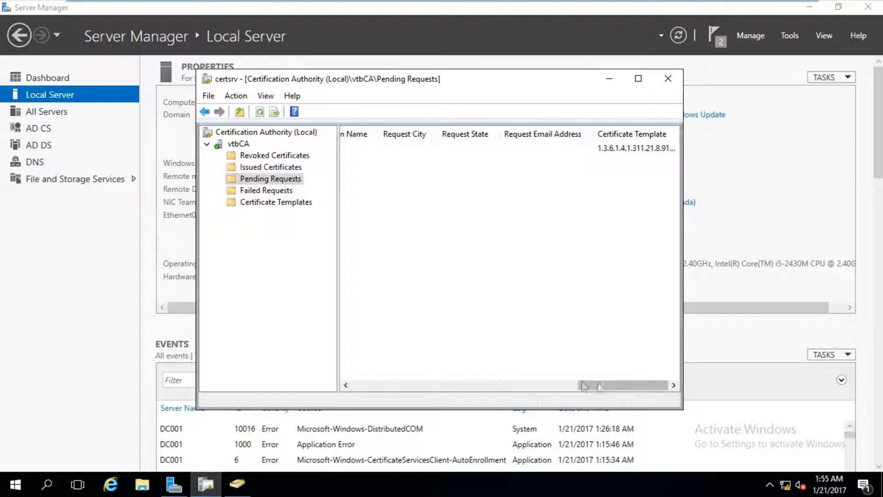
{"action": "left_click", "coordinate": [468, 386]}
{"action": "left_click", "coordinate": [468, 387]}
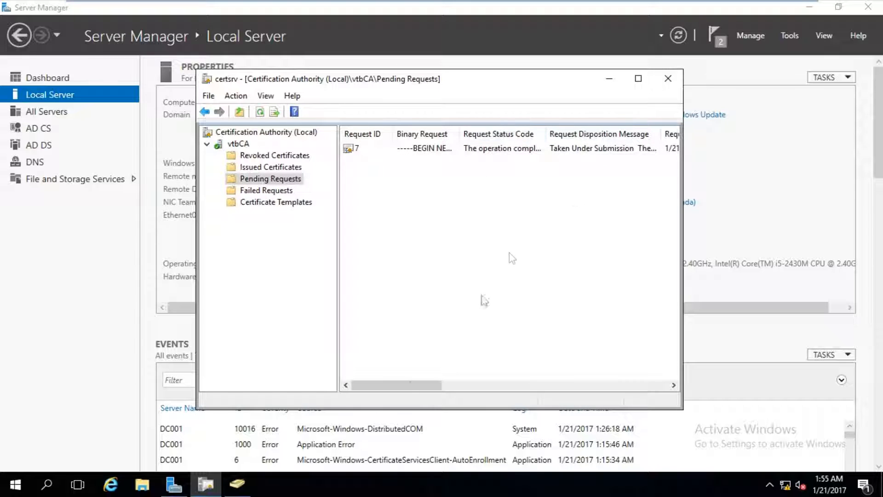
{"action": "left_click_drag", "start_coordinate": [416, 386], "coordinate": [496, 384]}
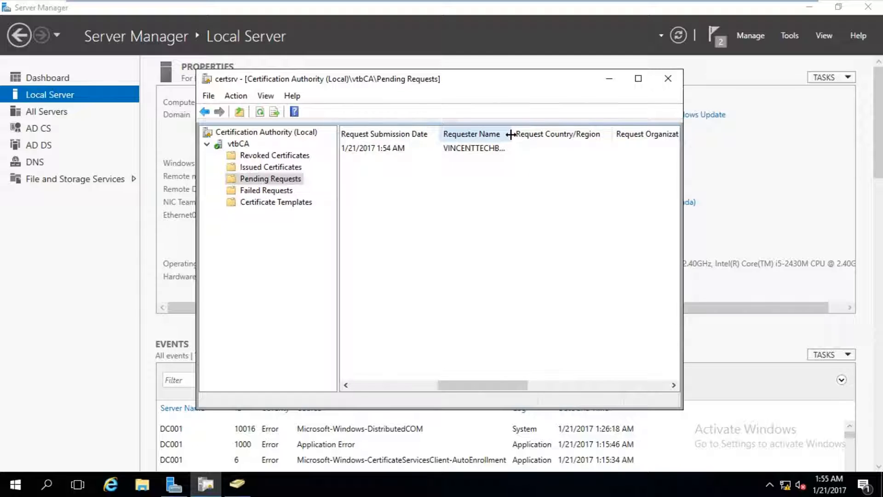
{"action": "left_click_drag", "start_coordinate": [511, 133], "coordinate": [567, 136]}
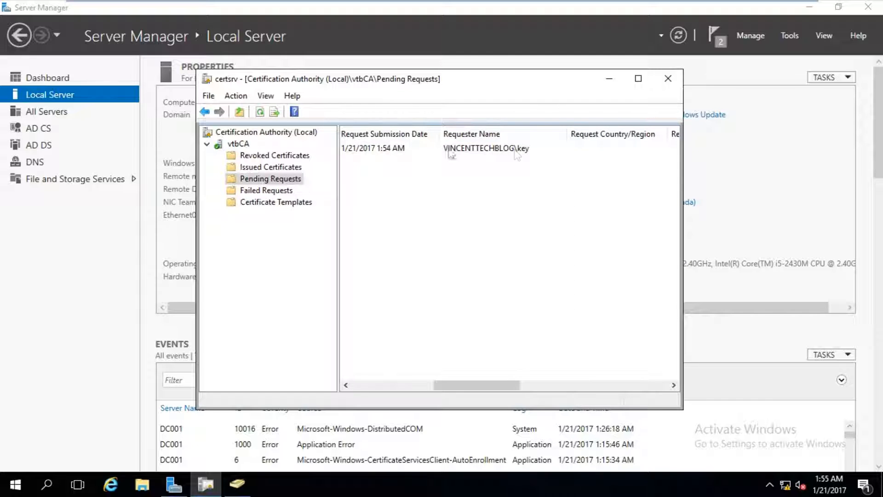
{"action": "right_click", "coordinate": [427, 148]}
{"action": "mouse_move", "coordinate": [455, 160]}
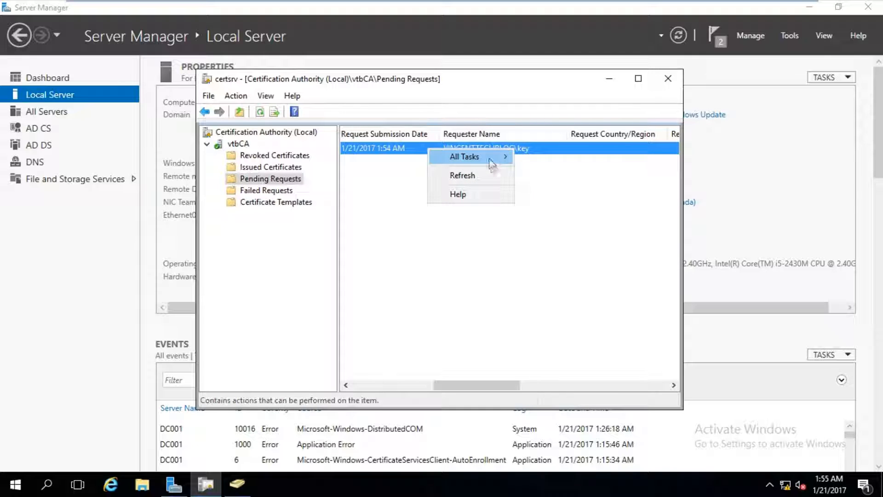
{"action": "left_click", "coordinate": [531, 191]}
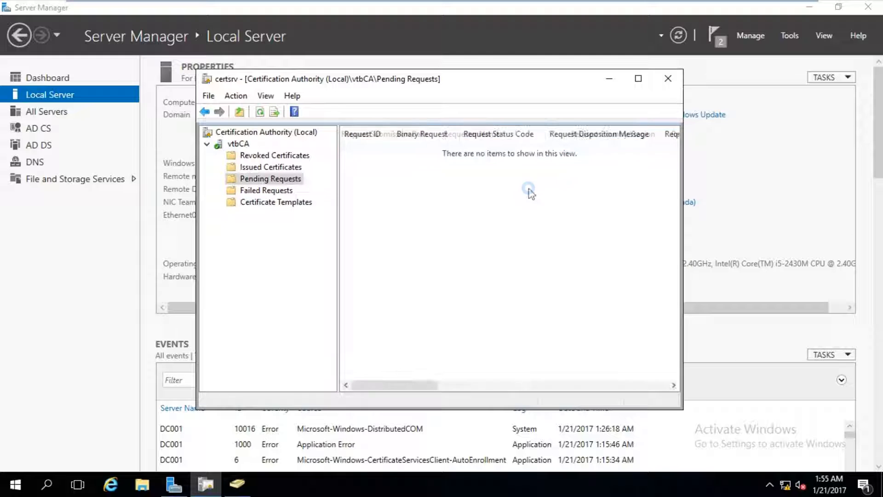
- Inspect issued certificate 7 in the Issued Certificates list
{"action": "left_click", "coordinate": [271, 167]}
{"action": "left_click", "coordinate": [424, 199]}
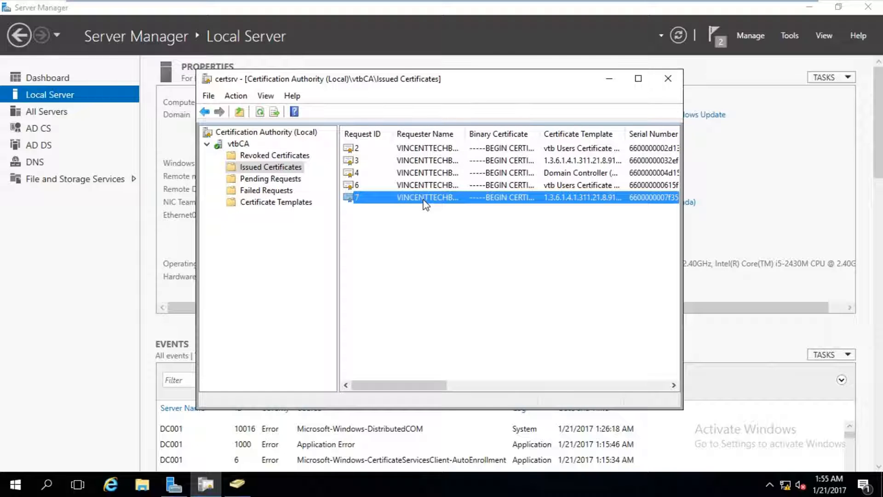
{"action": "double_click", "coordinate": [423, 199]}
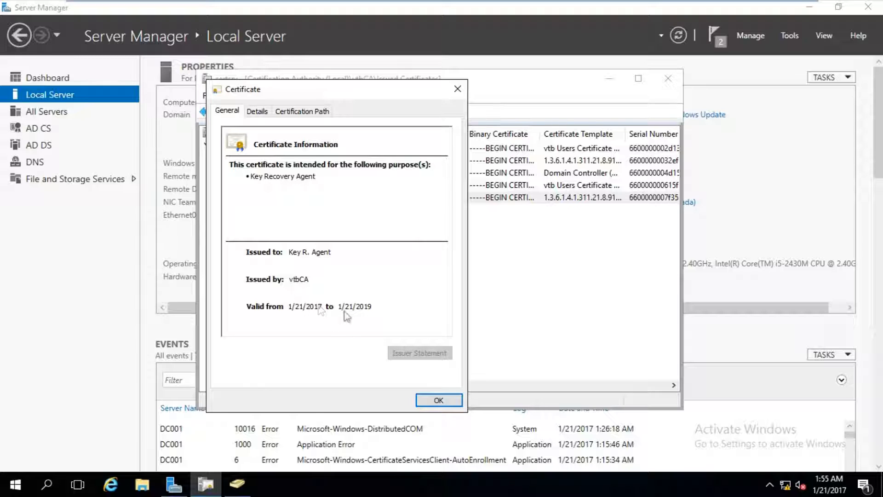
{"action": "left_click", "coordinate": [438, 400]}
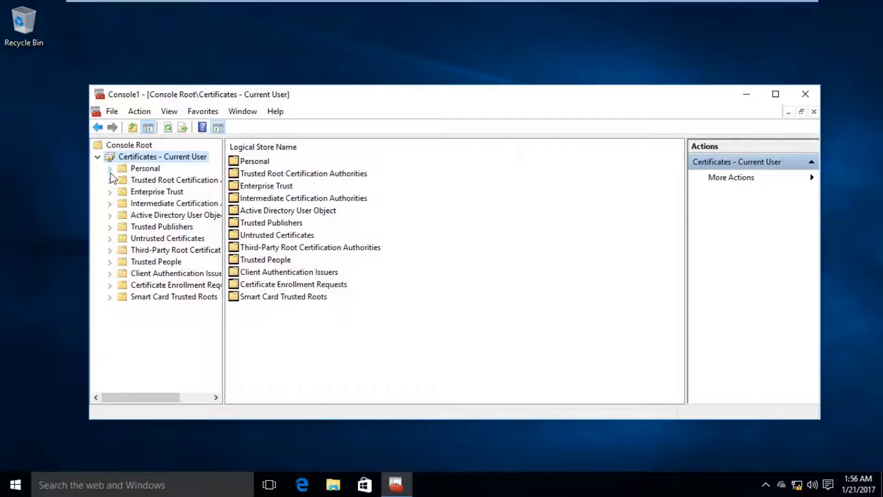
- View the current user's Personal certificate store and find it holds no certificates
{"action": "left_click", "coordinate": [144, 171]}
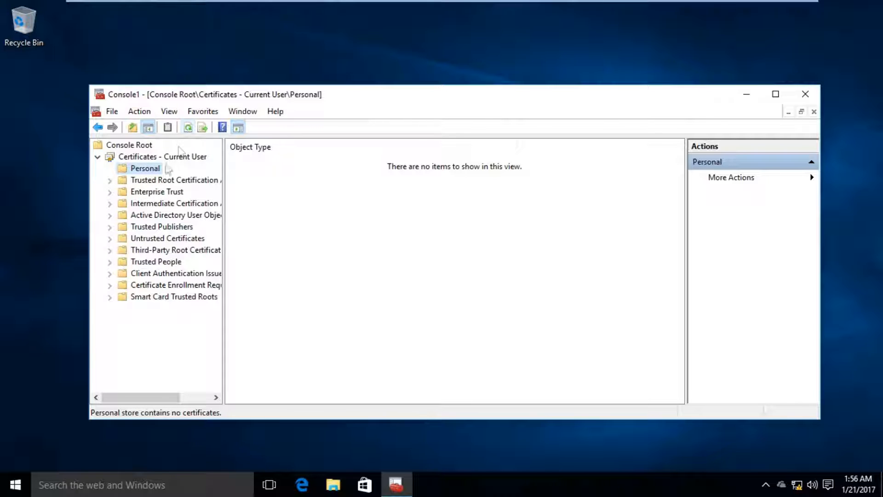
{"action": "left_click", "coordinate": [158, 158]}
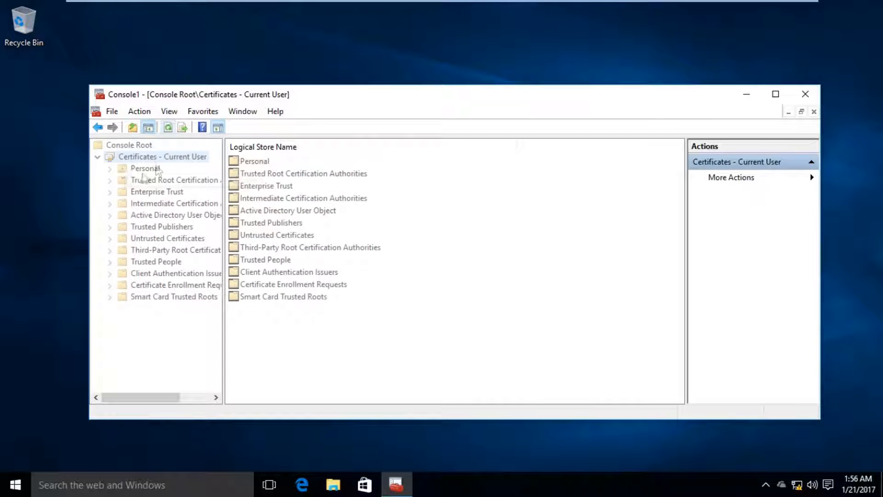
{"action": "left_click", "coordinate": [156, 169]}
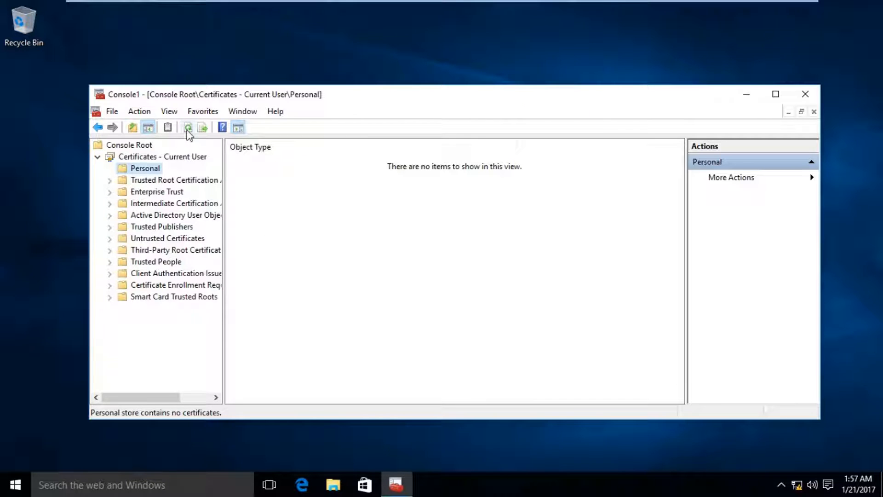
- Restart the PC despite another signed-in user and sign back in with the account password
{"action": "right_click", "coordinate": [15, 488]}
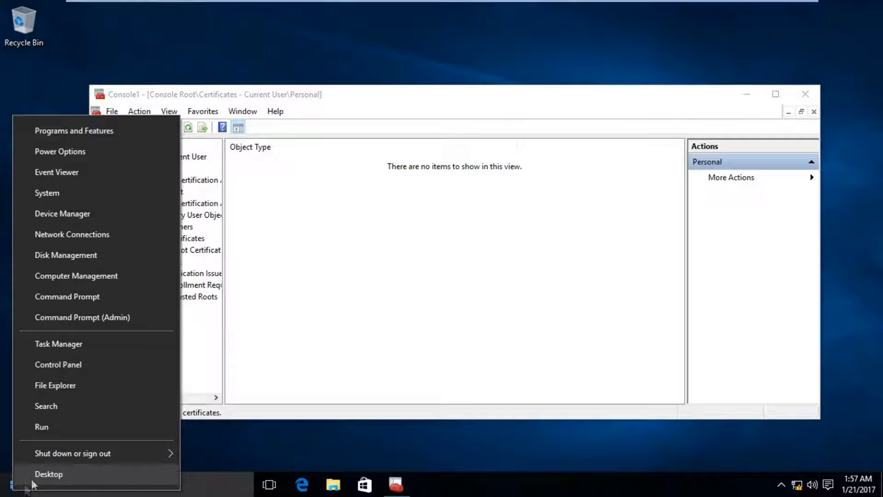
{"action": "mouse_move", "coordinate": [51, 460]}
{"action": "left_click", "coordinate": [216, 449]}
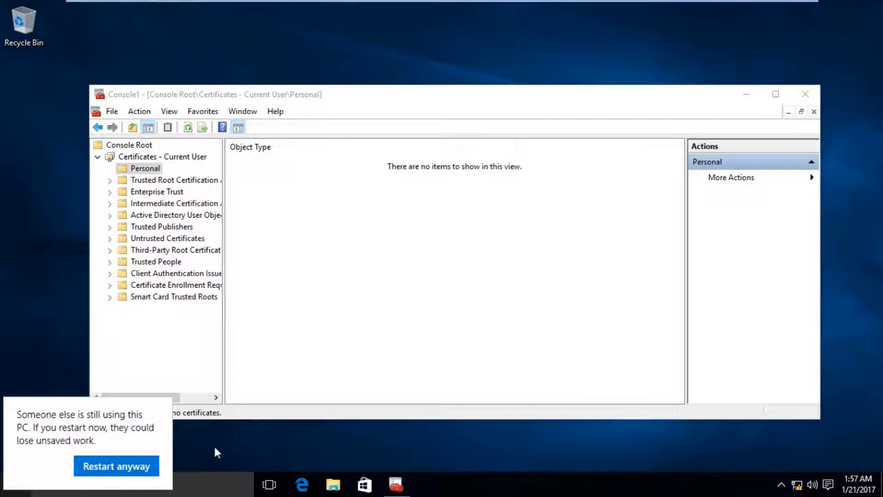
{"action": "left_click", "coordinate": [125, 465]}
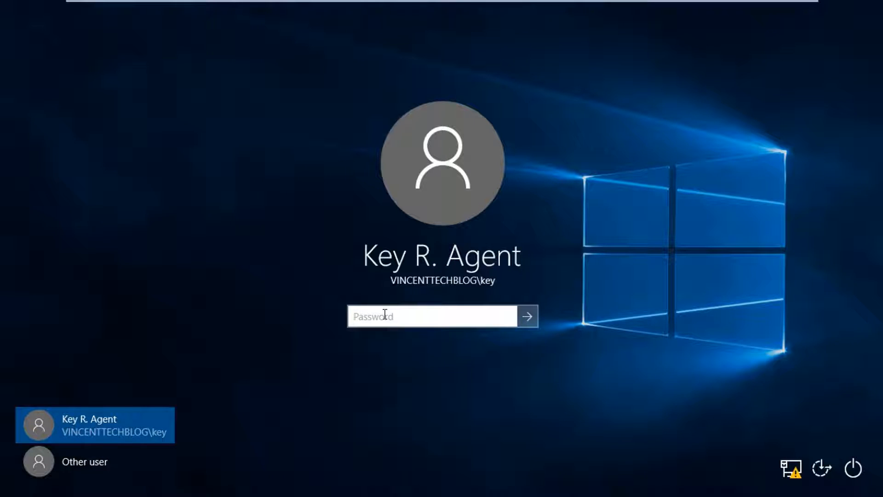
{"action": "type", "text": "P@s"}
{"action": "key", "text": "Return"}
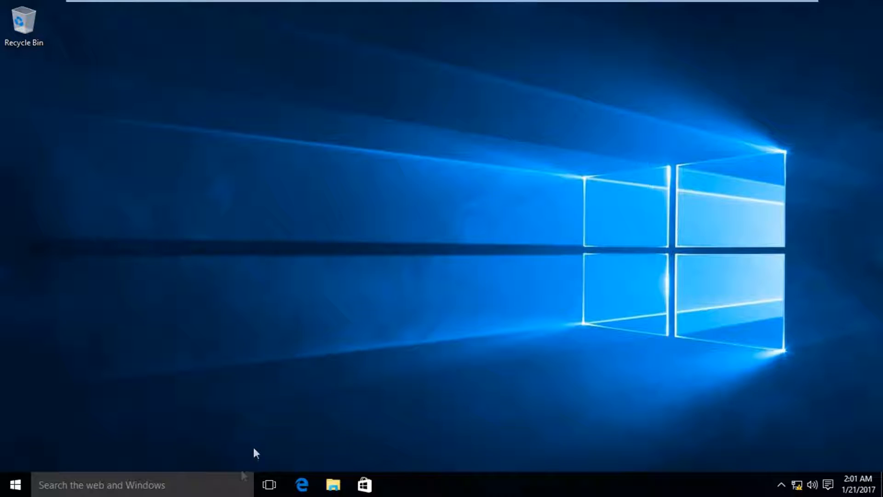
- Launch mmc from search with administrator rights
{"action": "left_click", "coordinate": [155, 484]}
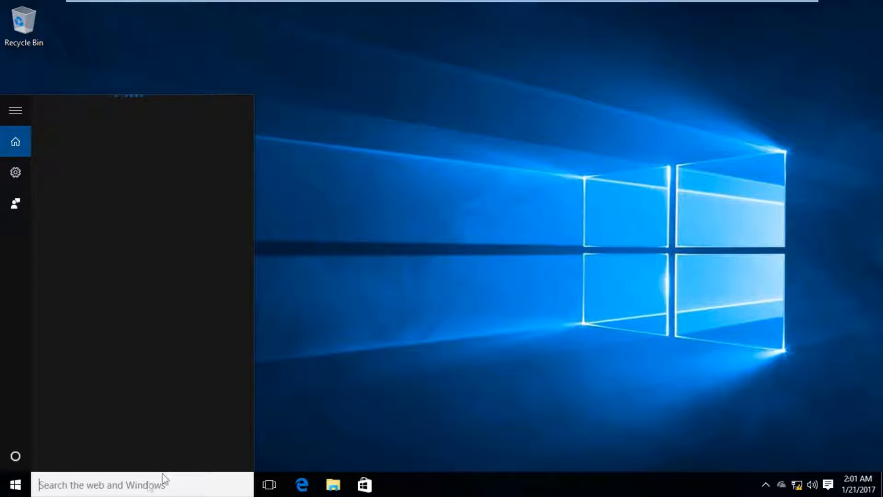
{"action": "type", "text": "mmc"}
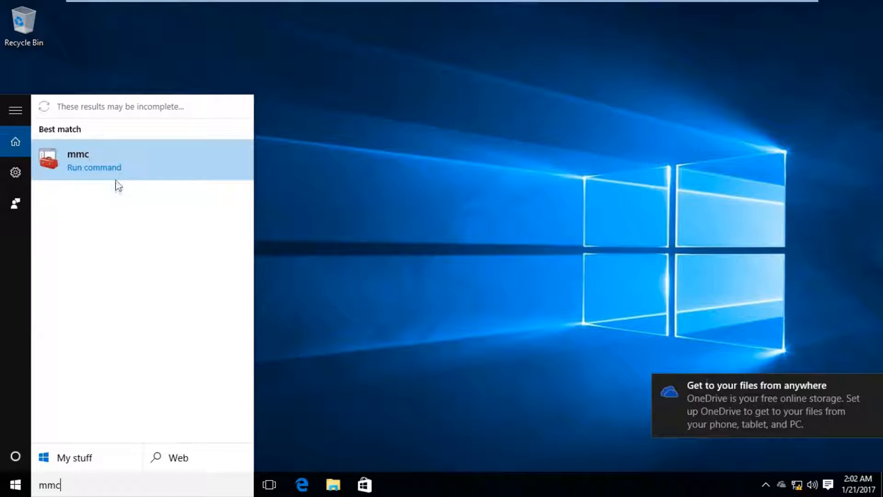
{"action": "left_click", "coordinate": [114, 175]}
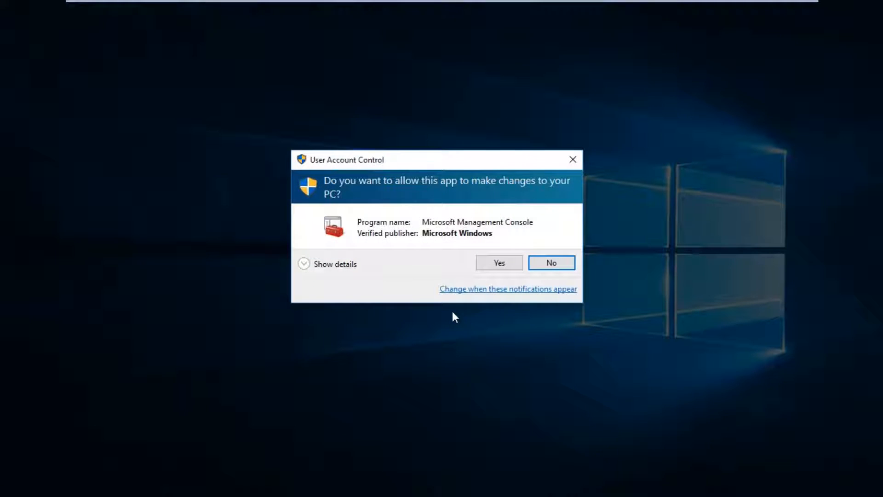
{"action": "left_click", "coordinate": [496, 268]}
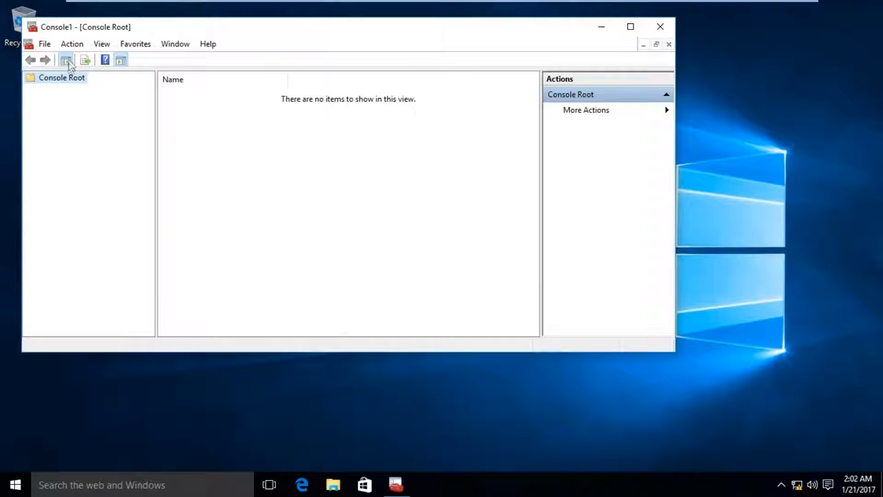
- Add the Certificates snap-in for My user account to the console root
{"action": "left_click", "coordinate": [53, 45]}
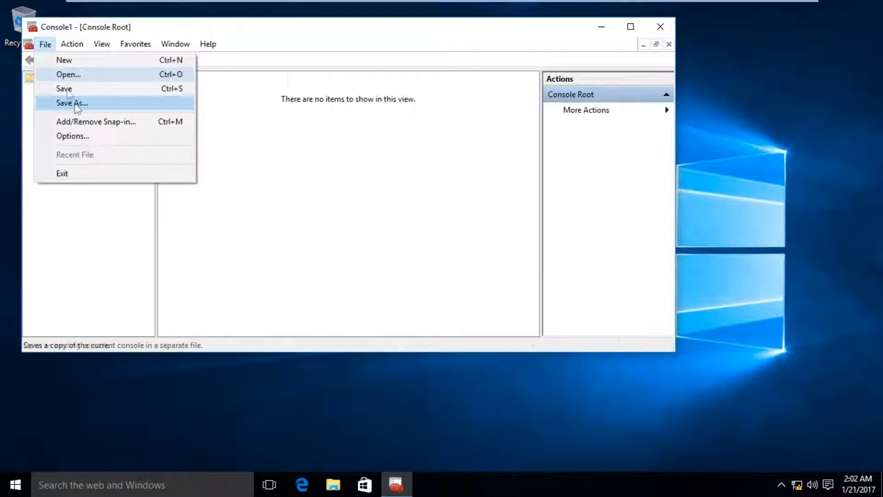
{"action": "left_click", "coordinate": [80, 119]}
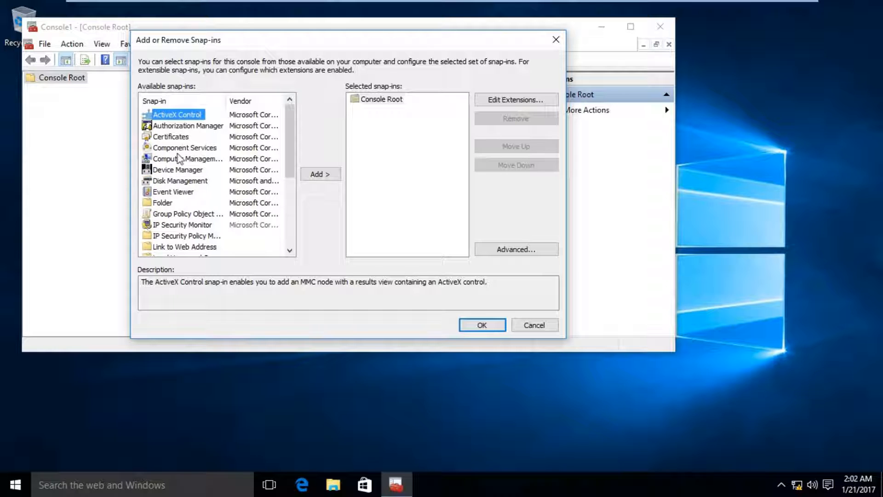
{"action": "left_click", "coordinate": [171, 137]}
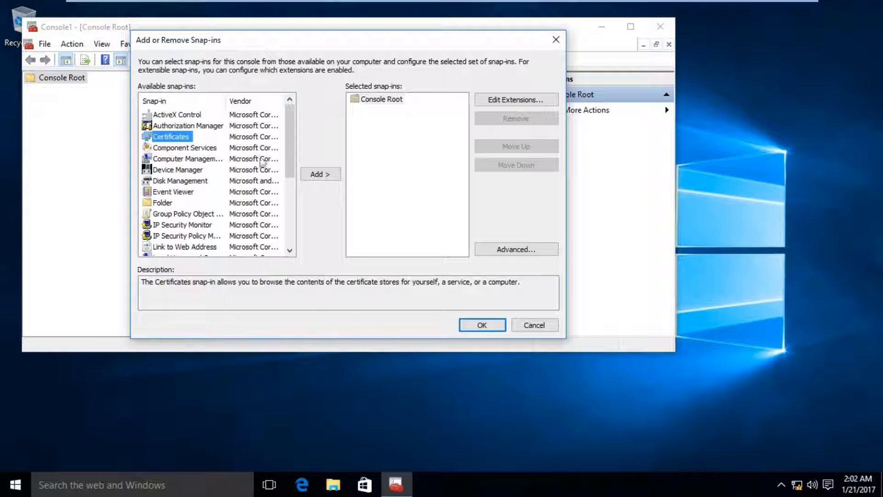
{"action": "left_click", "coordinate": [318, 174]}
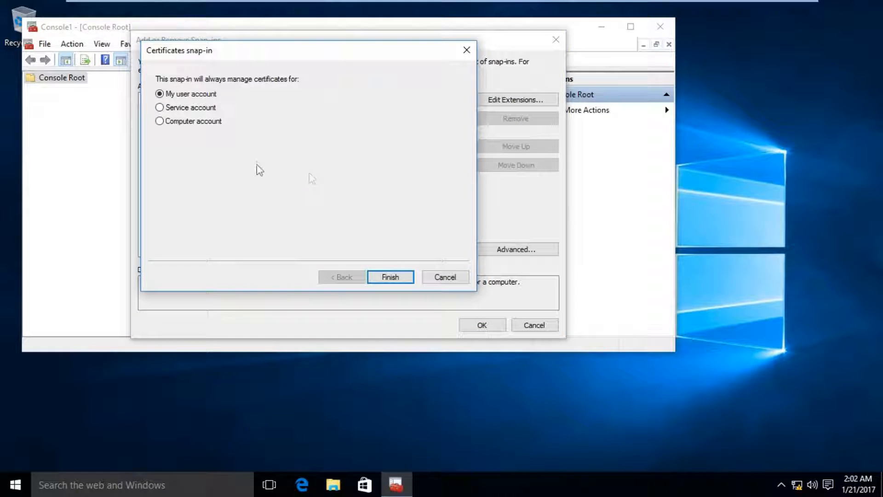
{"action": "left_click", "coordinate": [384, 271]}
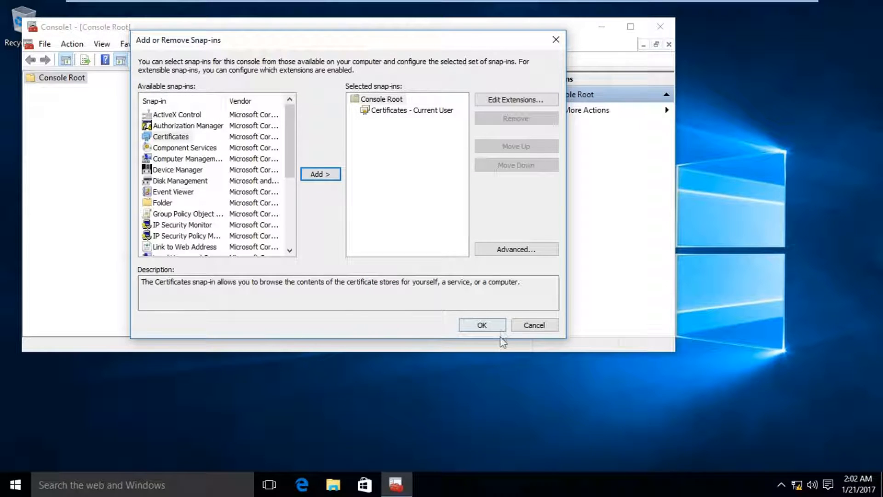
{"action": "left_click", "coordinate": [486, 326]}
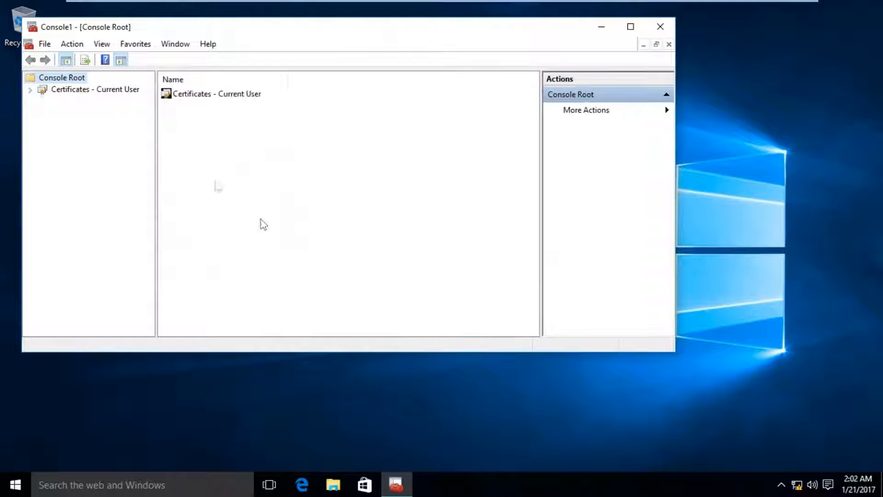
- Open the Key R. Agent certificate under Personal > Certificates, check its vtbCA path, and reveal all columns
{"action": "left_click", "coordinate": [30, 92]}
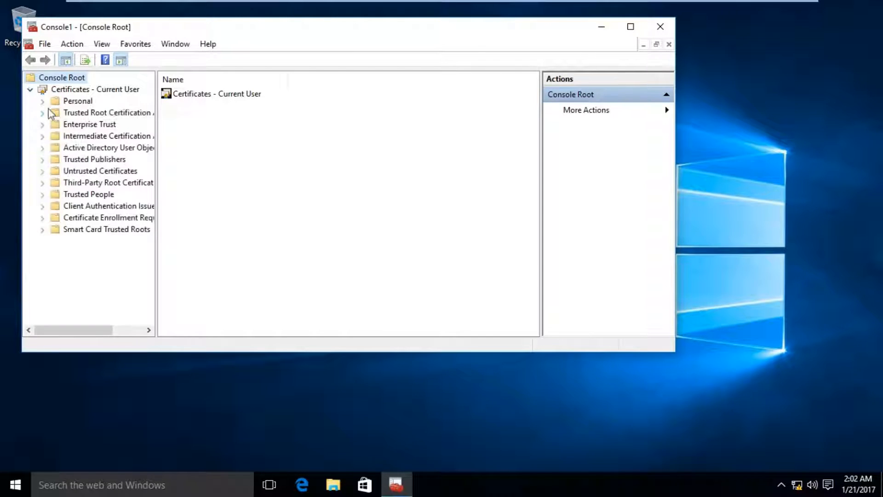
{"action": "left_click", "coordinate": [43, 101]}
{"action": "left_click", "coordinate": [95, 112]}
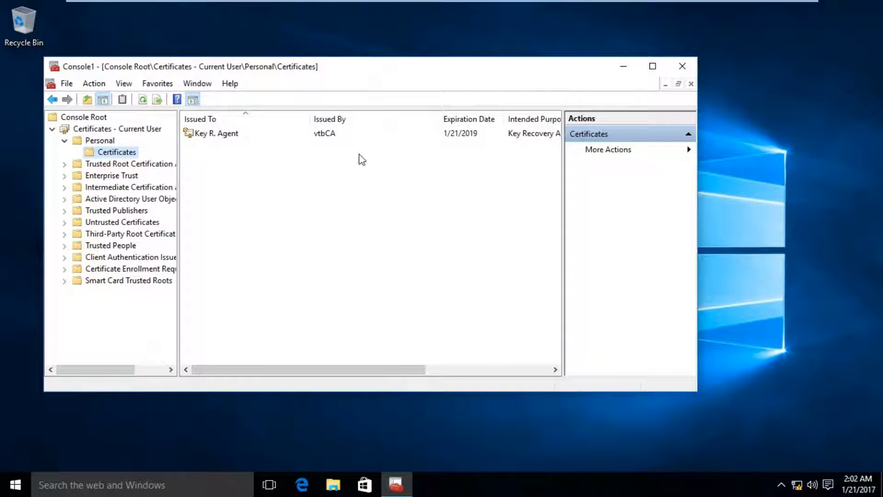
{"action": "double_click", "coordinate": [353, 137]}
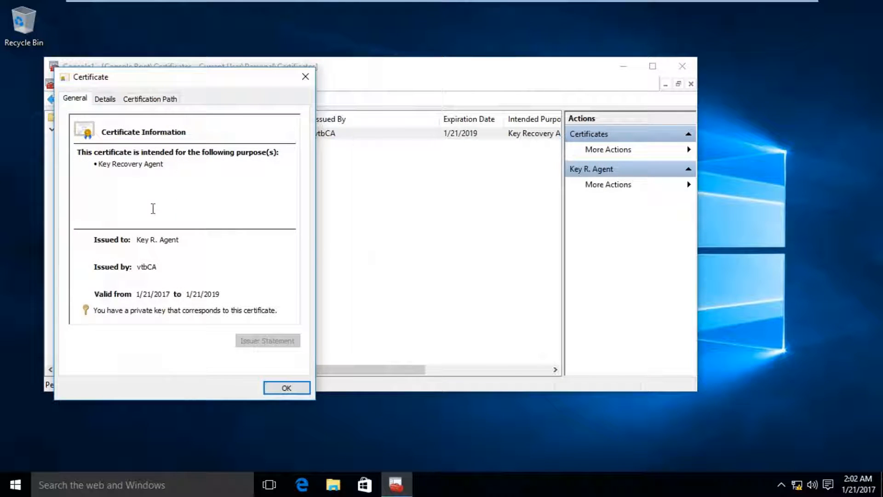
{"action": "left_click", "coordinate": [134, 100]}
{"action": "left_click", "coordinate": [85, 101]}
{"action": "left_click", "coordinate": [303, 77]}
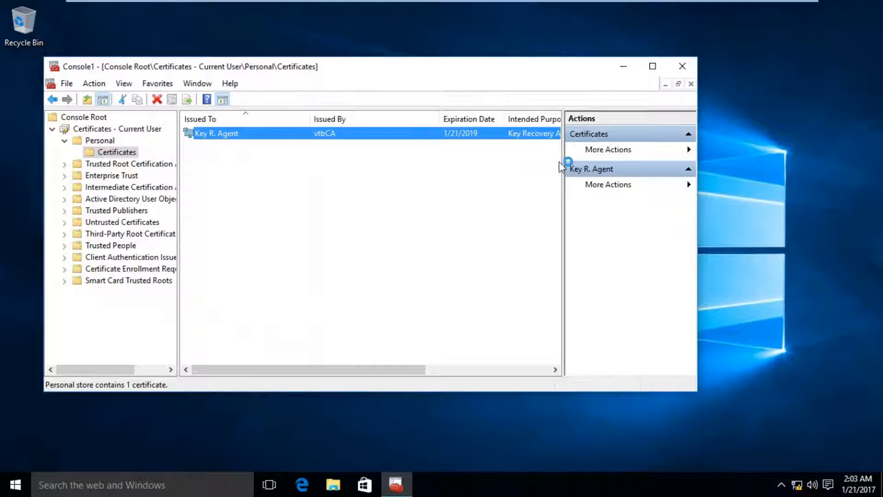
{"action": "left_click_drag", "start_coordinate": [698, 134], "coordinate": [784, 135]}
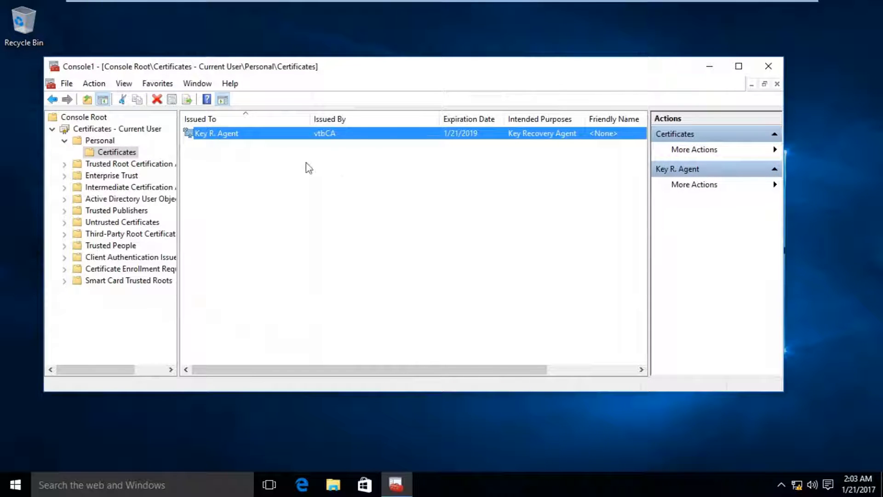
{"action": "left_click", "coordinate": [251, 155]}
- Export the Key R. Agent certificate with its private key as PFX including all extended properties
{"action": "right_click", "coordinate": [234, 138]}
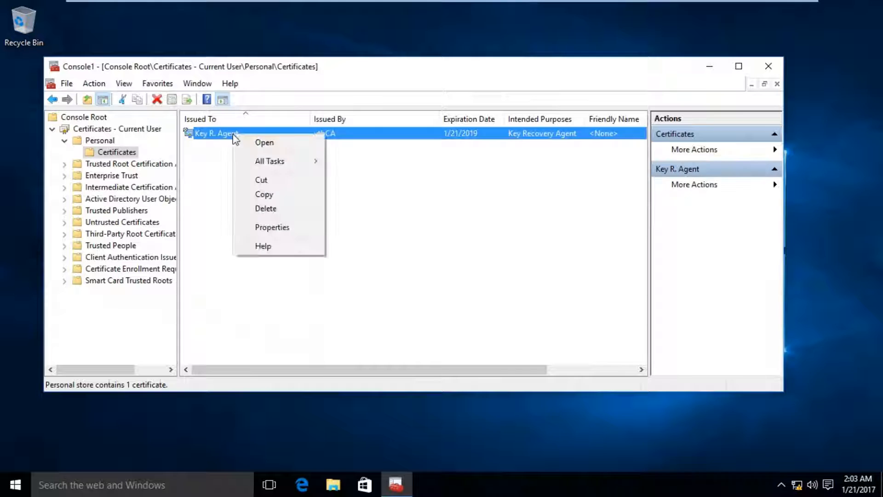
{"action": "mouse_move", "coordinate": [275, 162]}
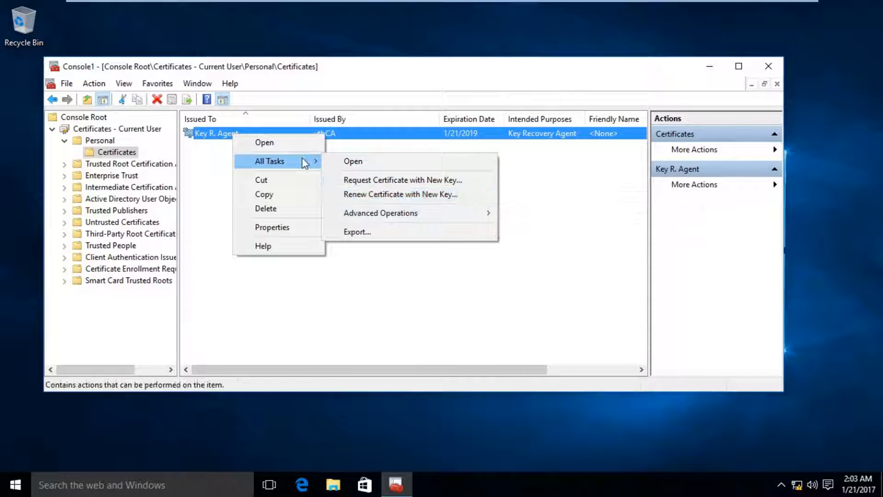
{"action": "left_click", "coordinate": [379, 233]}
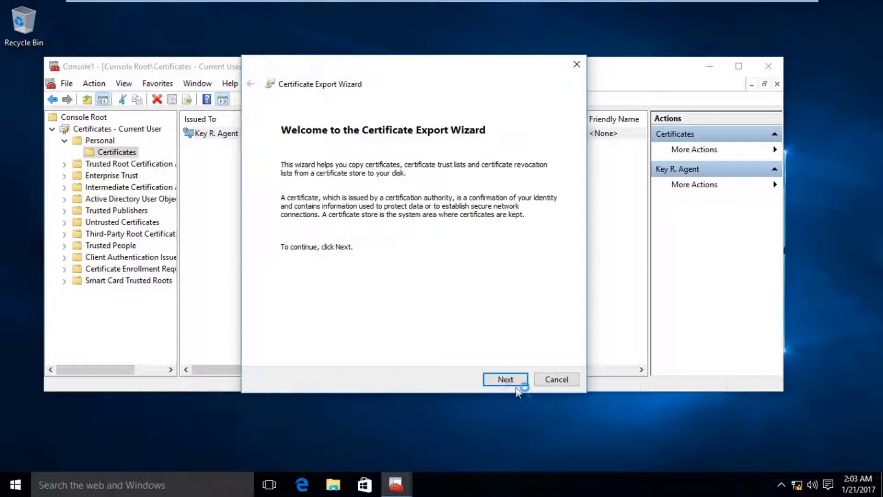
{"action": "left_click", "coordinate": [503, 380]}
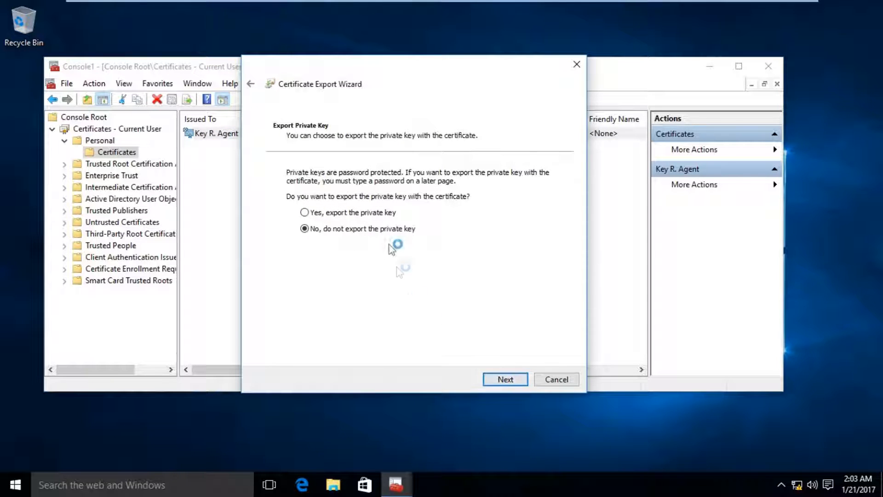
{"action": "left_click", "coordinate": [388, 213]}
{"action": "left_click", "coordinate": [501, 380]}
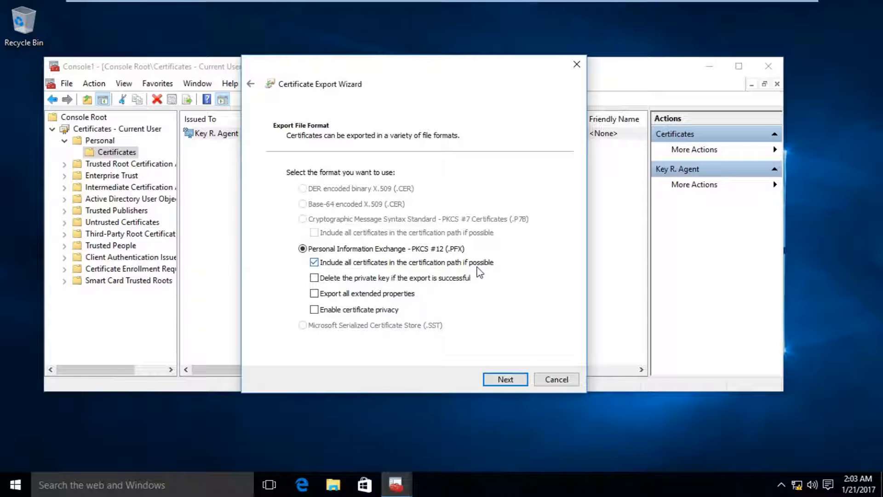
{"action": "left_click", "coordinate": [358, 297]}
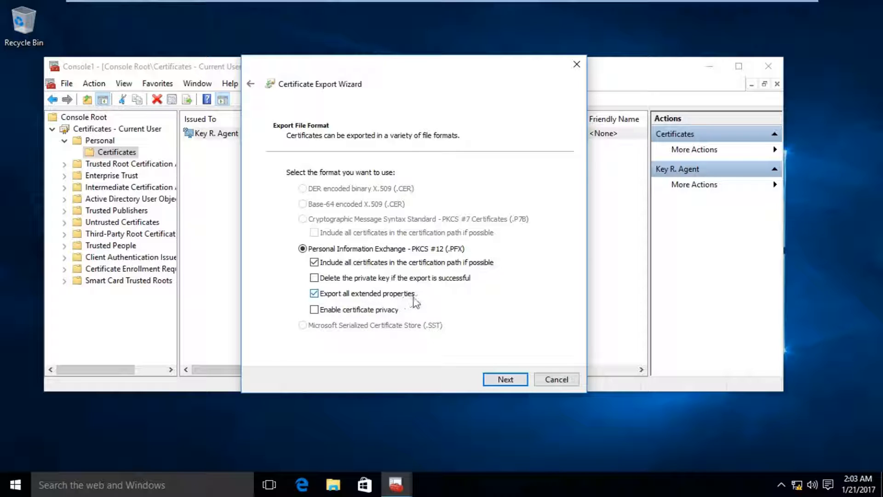
{"action": "left_click", "coordinate": [499, 380]}
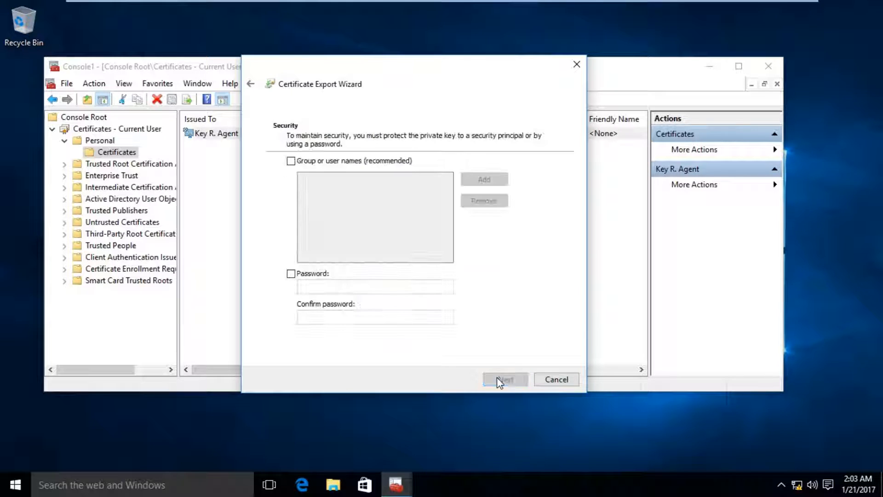
- Protect the PFX export with a password and confirm it
{"action": "left_click", "coordinate": [317, 277]}
{"action": "left_click", "coordinate": [319, 285]}
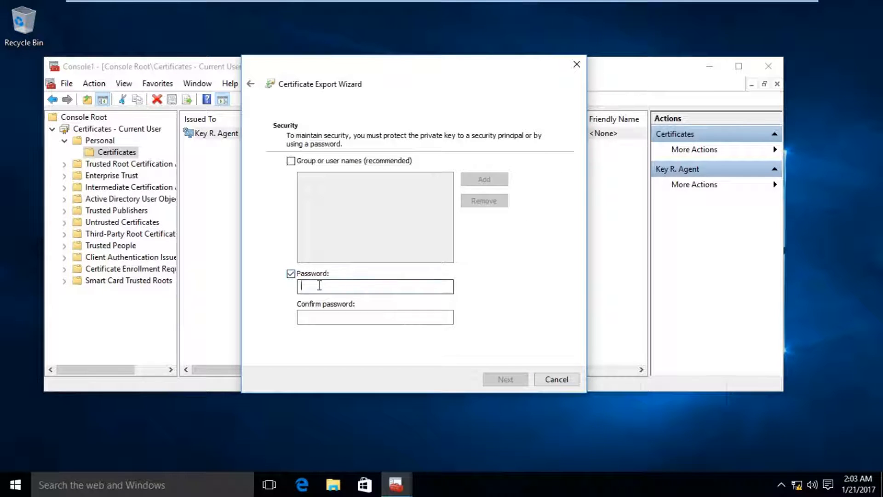
{"action": "type", "text": "••••••••••"}
{"action": "key", "text": "Tab"}
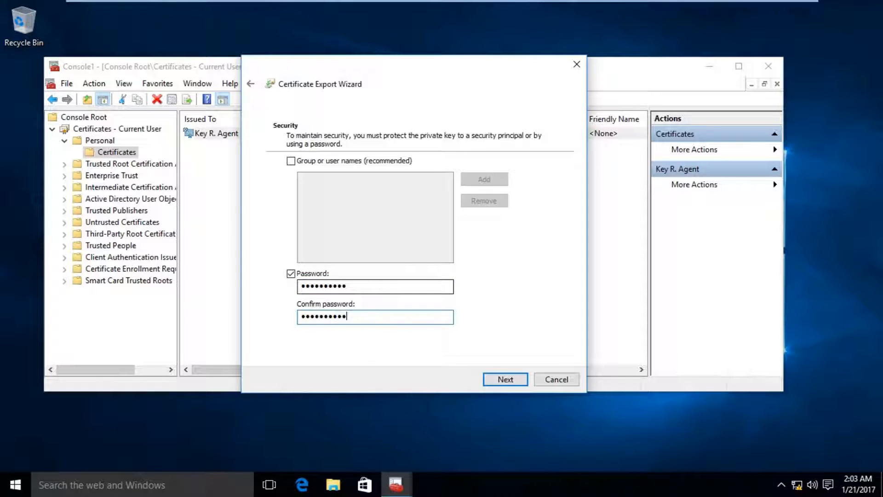
{"action": "left_click", "coordinate": [501, 378]}
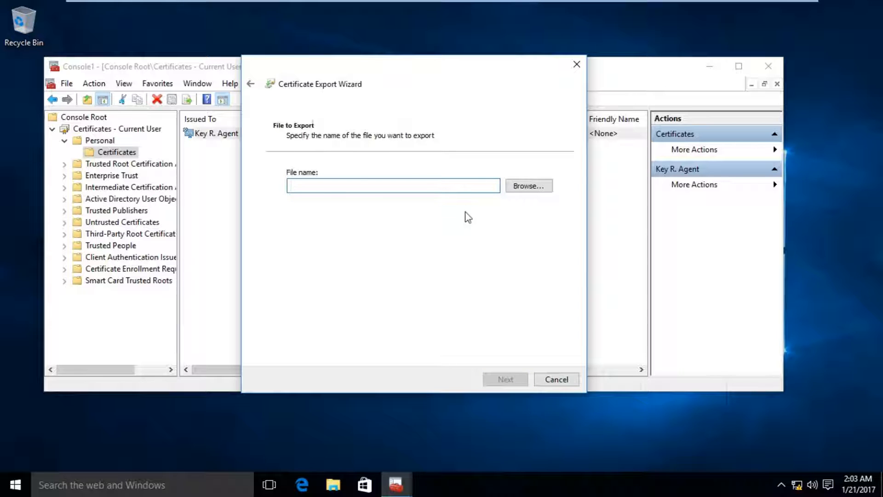
- Save the export as KeyRecoveryAgent.pfx on the Desktop
{"action": "left_click", "coordinate": [518, 188]}
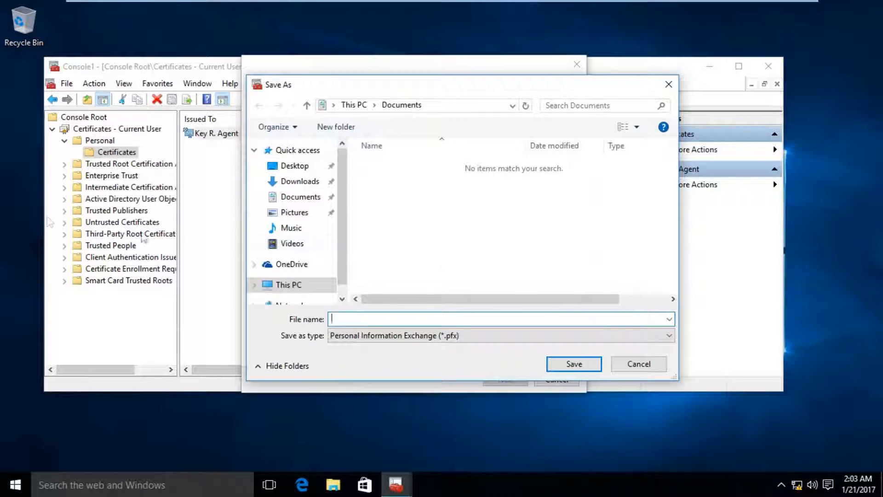
{"action": "left_click", "coordinate": [315, 169]}
{"action": "left_click", "coordinate": [372, 320]}
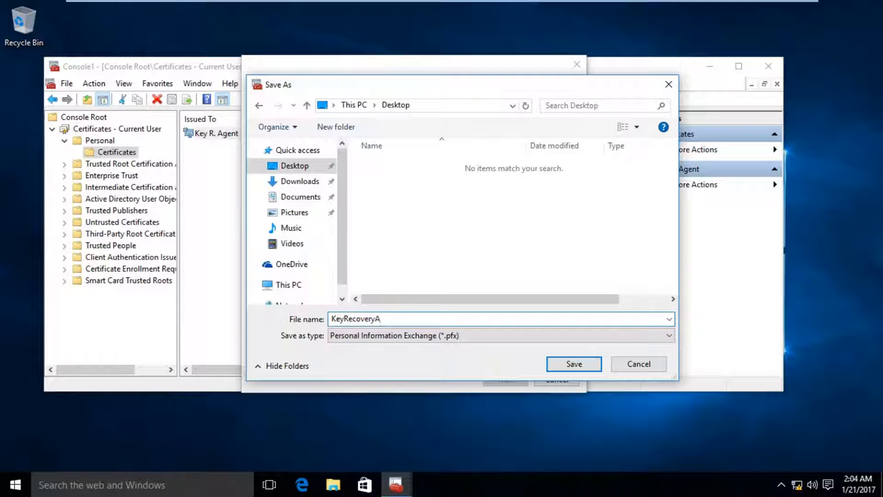
{"action": "type", "text": "t"}
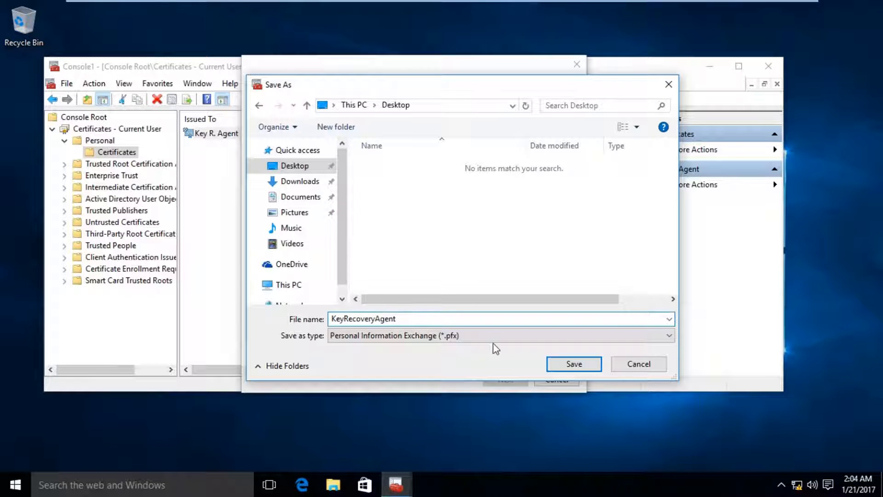
{"action": "left_click", "coordinate": [574, 364]}
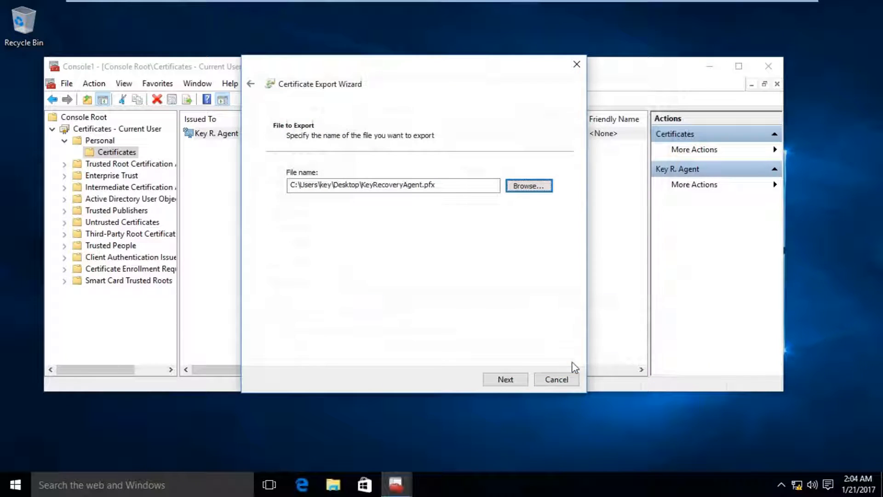
- Complete the certificate export, acknowledge the success message, and close the console
{"action": "left_click", "coordinate": [505, 379]}
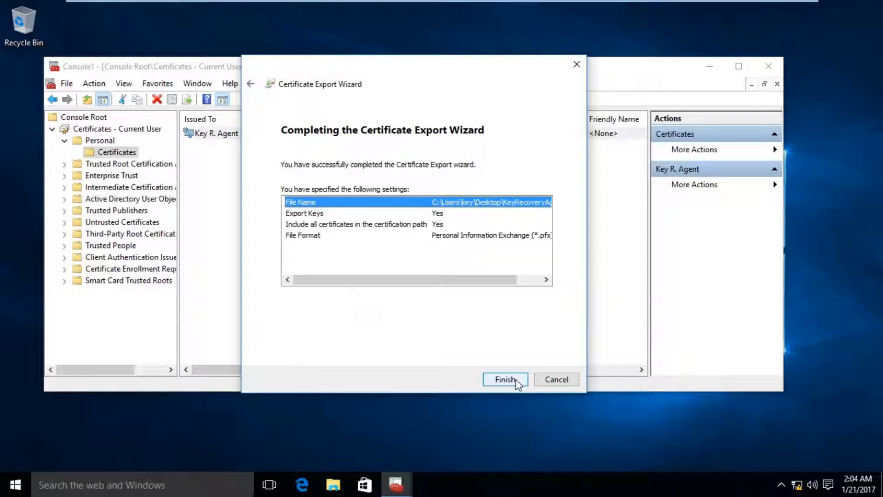
{"action": "left_click", "coordinate": [515, 379]}
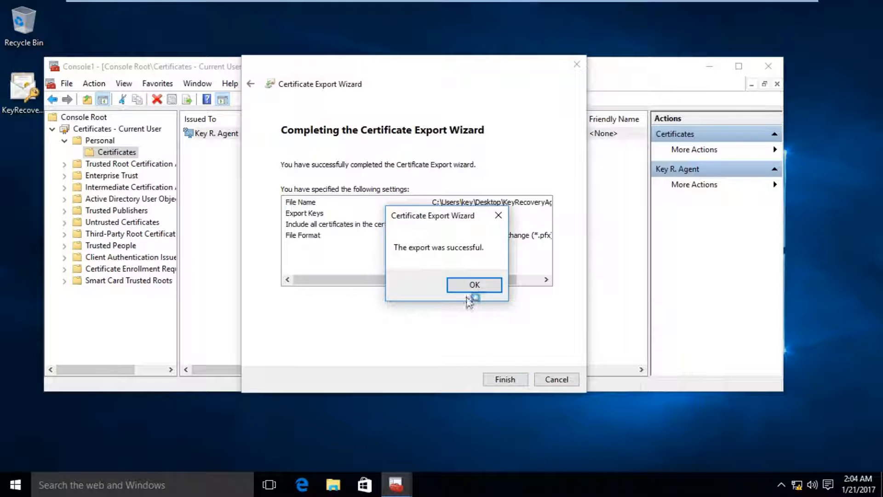
{"action": "left_click", "coordinate": [474, 286]}
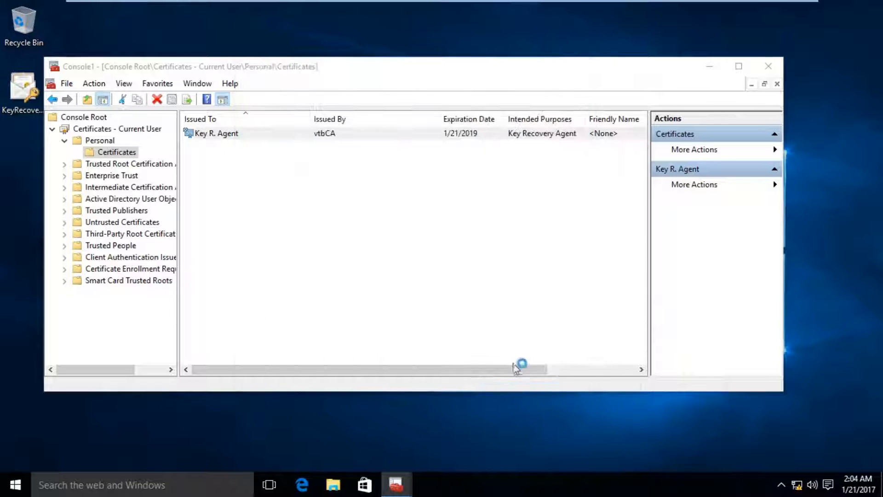
{"action": "left_click", "coordinate": [768, 66]}
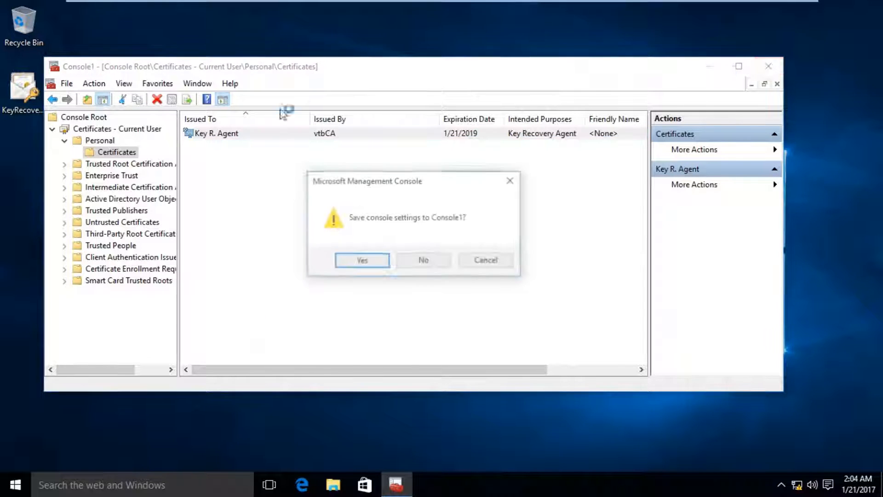
- Discard the console settings and select Local Disk (C:) under This PC on the server
{"action": "left_click", "coordinate": [403, 265]}
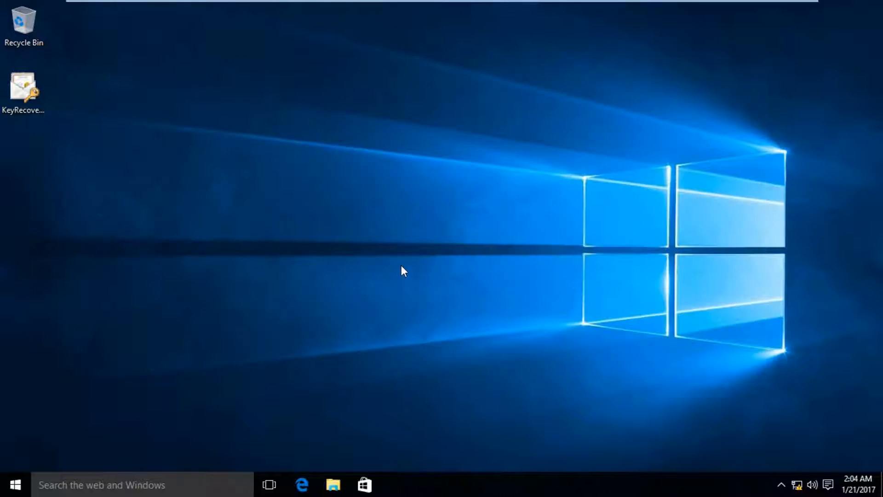
{"action": "left_click", "coordinate": [23, 97]}
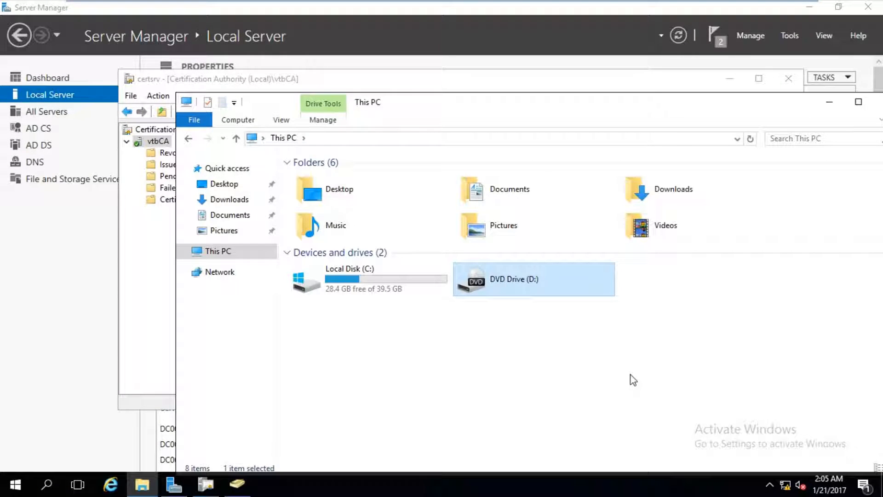
{"action": "left_click", "coordinate": [382, 271]}
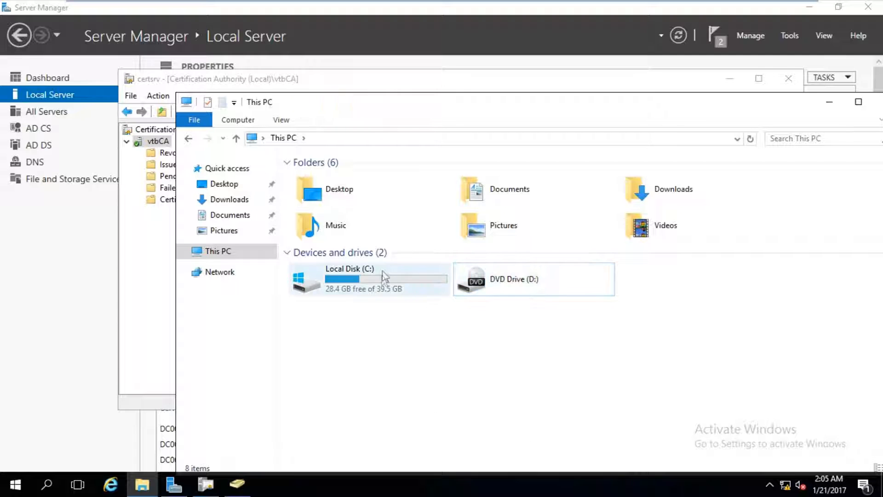
- Open Local Disk (C:) and make a new folder there named CertFiles
{"action": "double_click", "coordinate": [382, 270]}
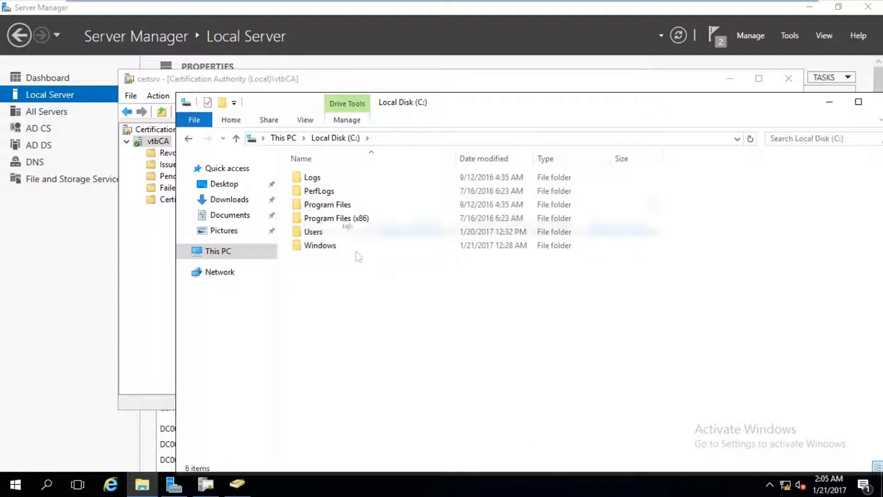
{"action": "left_click", "coordinate": [231, 120]}
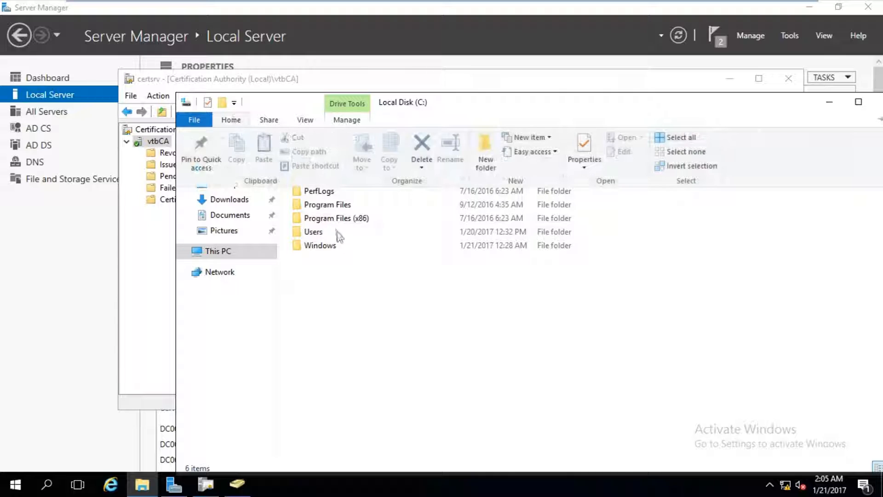
{"action": "left_click", "coordinate": [378, 315]}
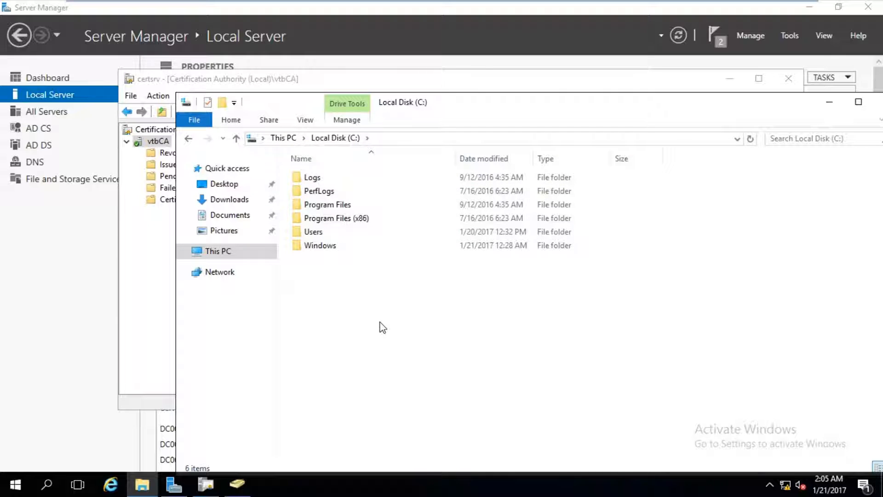
{"action": "key", "text": "ctrl+shift+n"}
{"action": "type", "text": "CertFiles"}
{"action": "key", "text": "Return"}
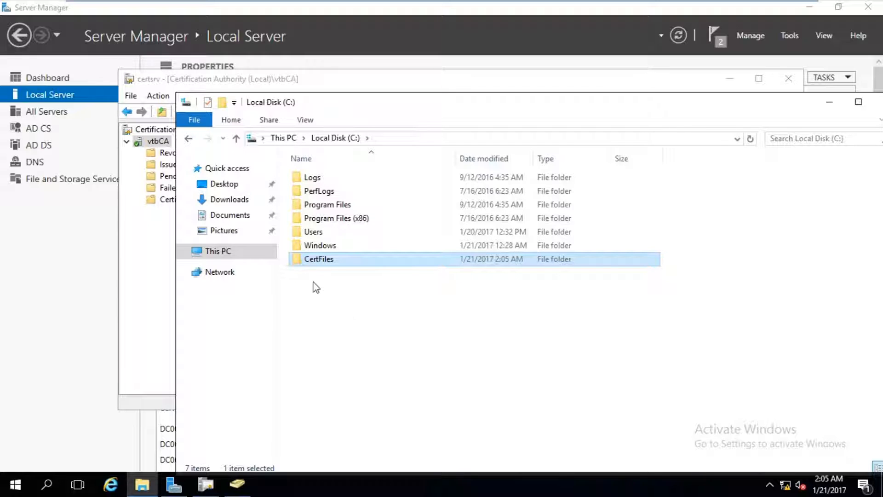
{"action": "right_click", "coordinate": [309, 267]}
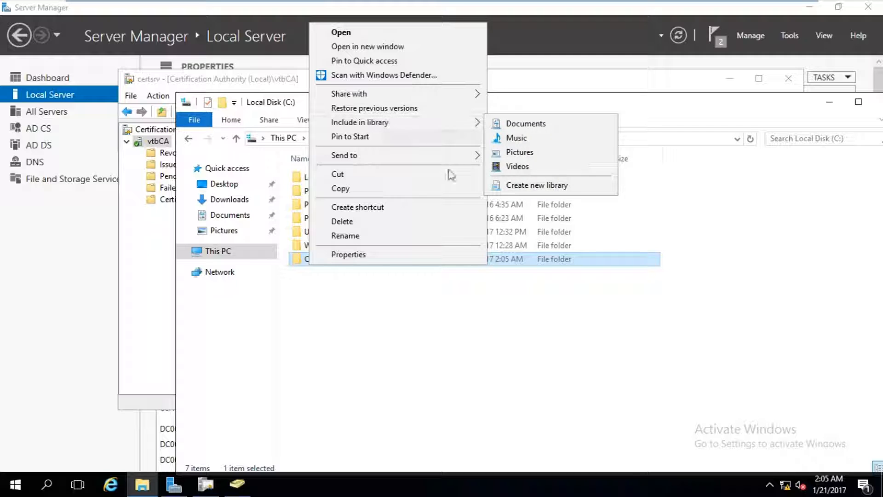
- Open the CertFiles folder's Properties and start sharing it from the Sharing tab
{"action": "left_click", "coordinate": [437, 255]}
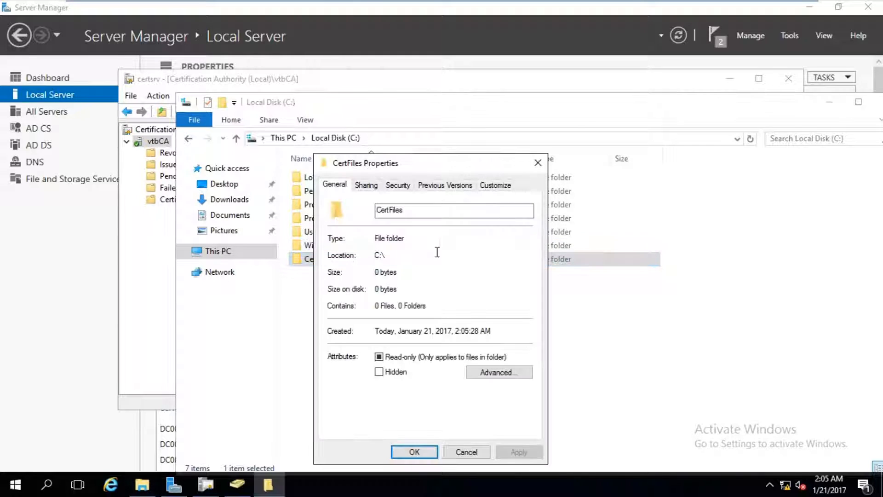
{"action": "left_click", "coordinate": [366, 185]}
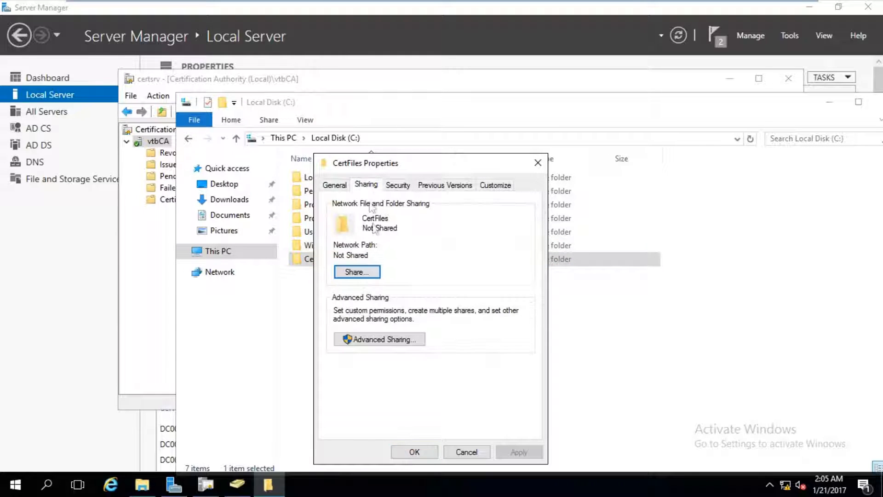
{"action": "left_click", "coordinate": [354, 272]}
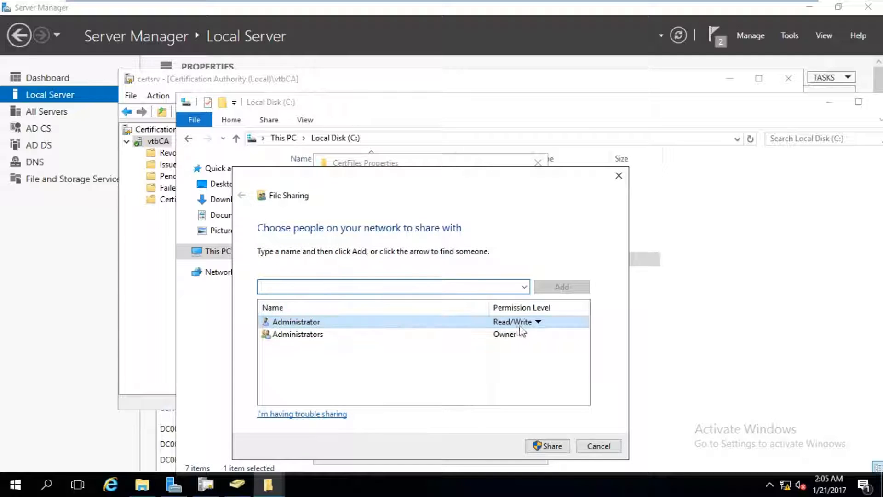
- Enter 'auth' in the share name box and choose Find people from the dropdown
{"action": "left_click", "coordinate": [524, 287]}
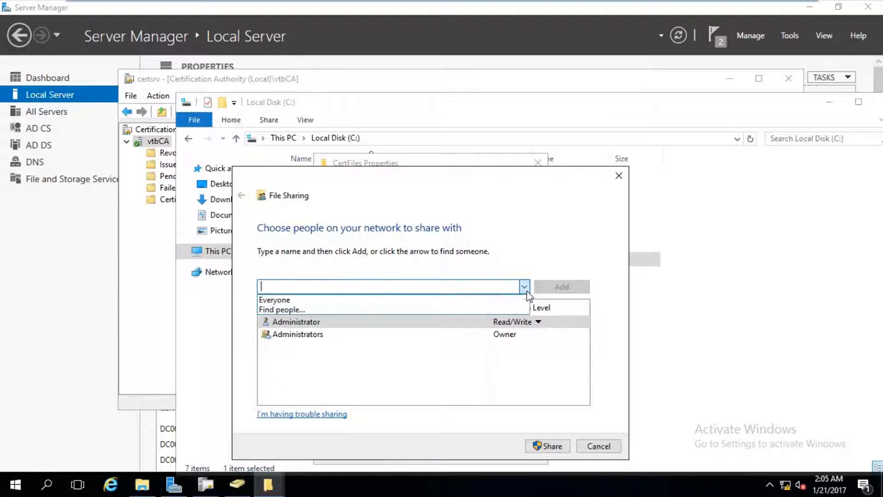
{"action": "left_click", "coordinate": [490, 287]}
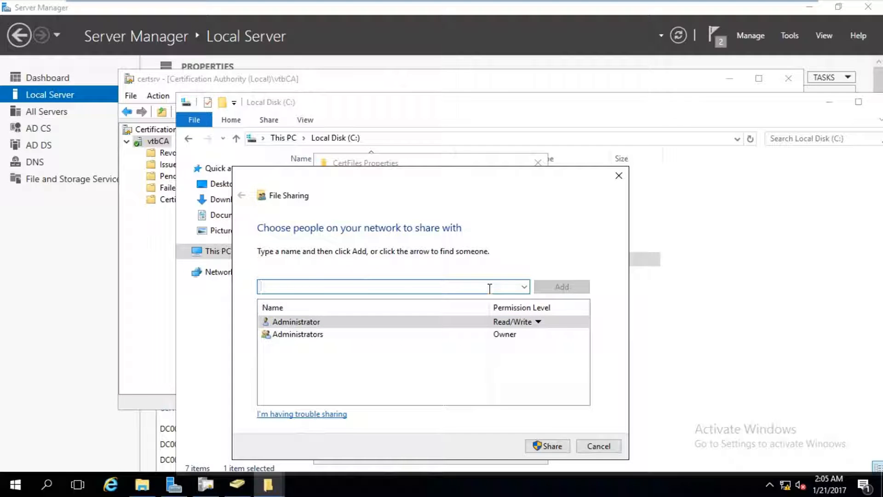
{"action": "type", "text": "autr"}
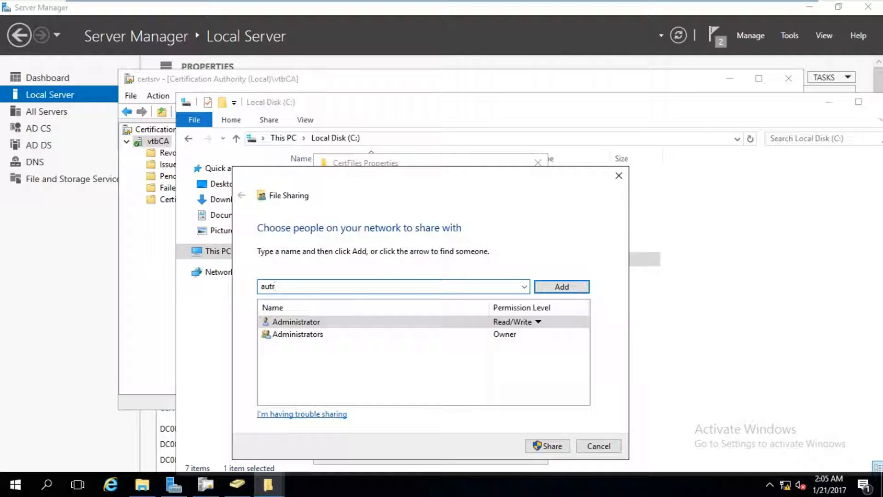
{"action": "key", "text": "BackSpace"}
{"action": "type", "text": "auth"}
{"action": "left_click", "coordinate": [523, 286]}
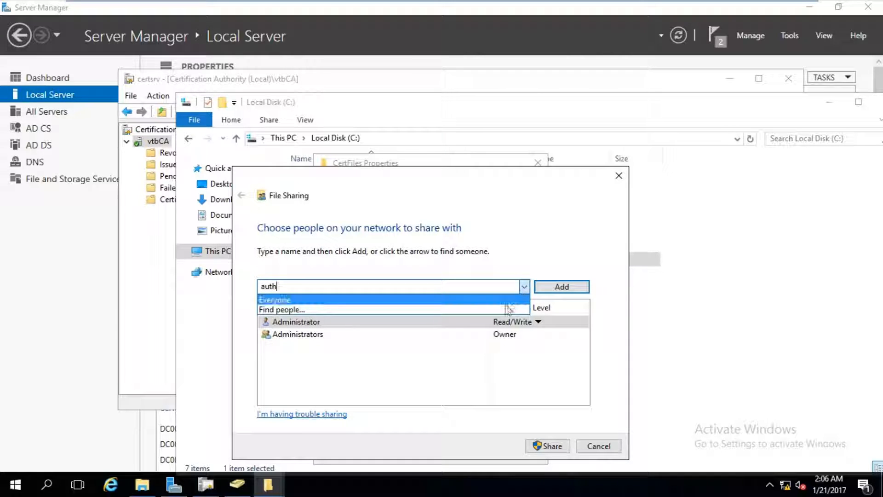
{"action": "left_click", "coordinate": [506, 310]}
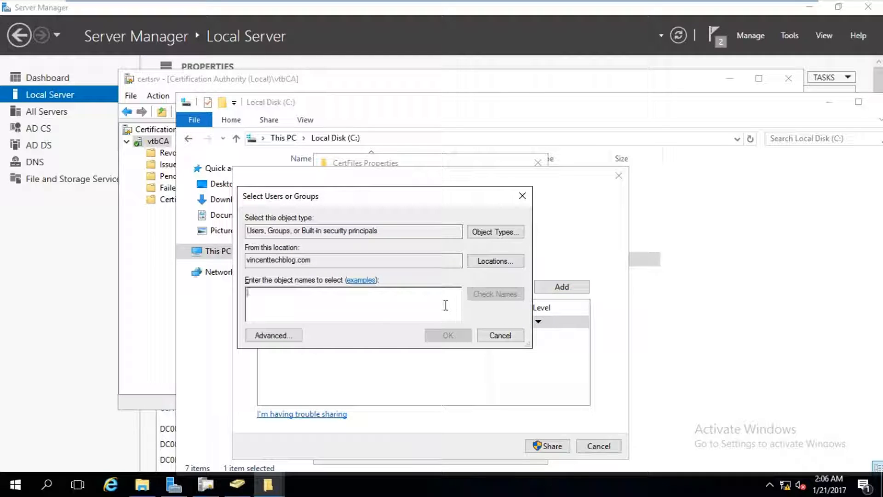
- Add Domain Admins and Authenticated Users to the CertFiles sharing list via Check Names
{"action": "type", "text": "domain"}
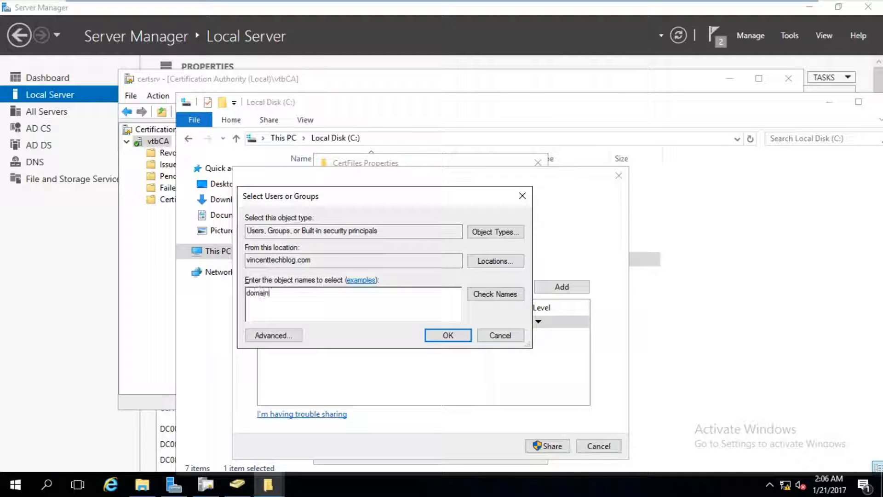
{"action": "left_click", "coordinate": [491, 297]}
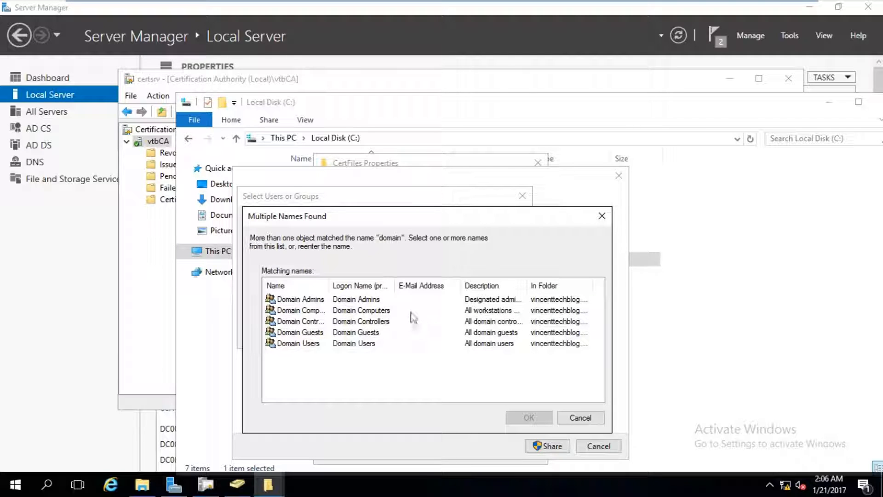
{"action": "left_click", "coordinate": [411, 310]}
{"action": "left_click", "coordinate": [415, 300]}
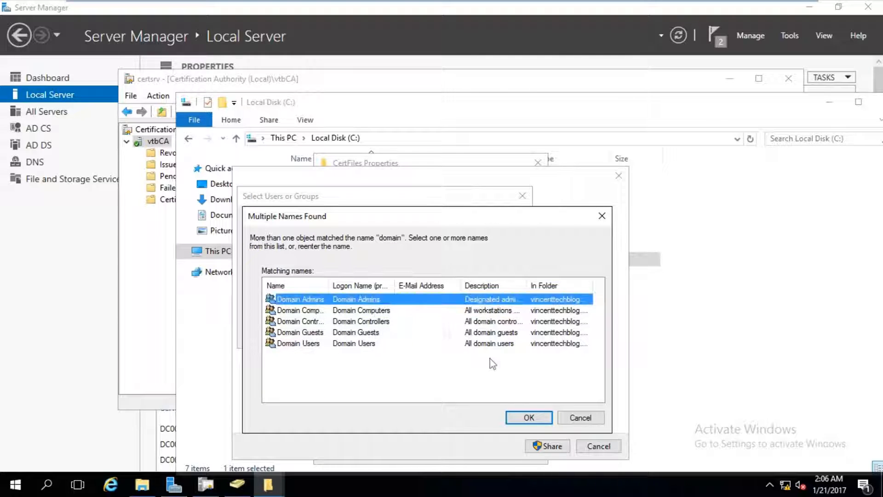
{"action": "left_click", "coordinate": [524, 416]}
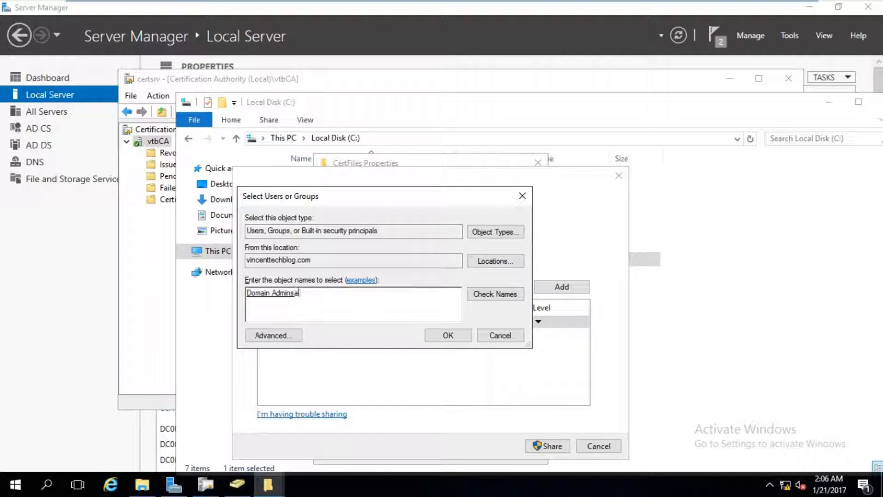
{"action": "left_click", "coordinate": [491, 296]}
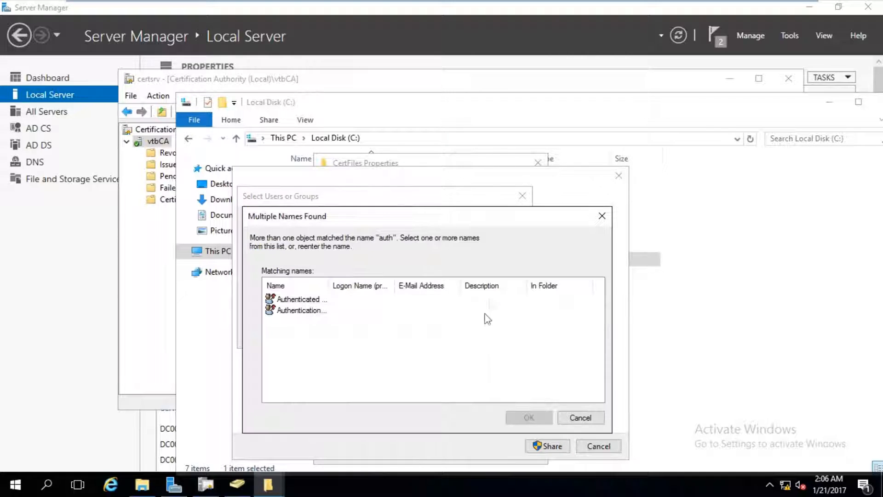
{"action": "double_click", "coordinate": [330, 282]}
{"action": "double_click", "coordinate": [303, 299]}
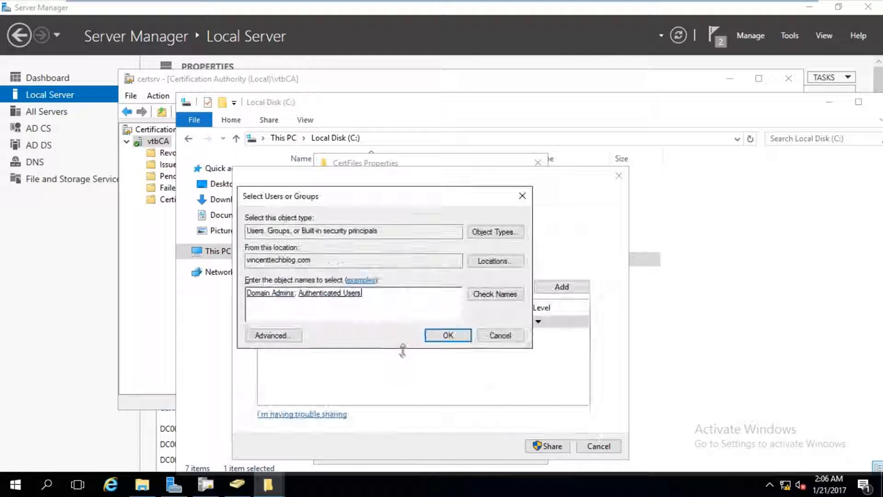
{"action": "left_click", "coordinate": [451, 343]}
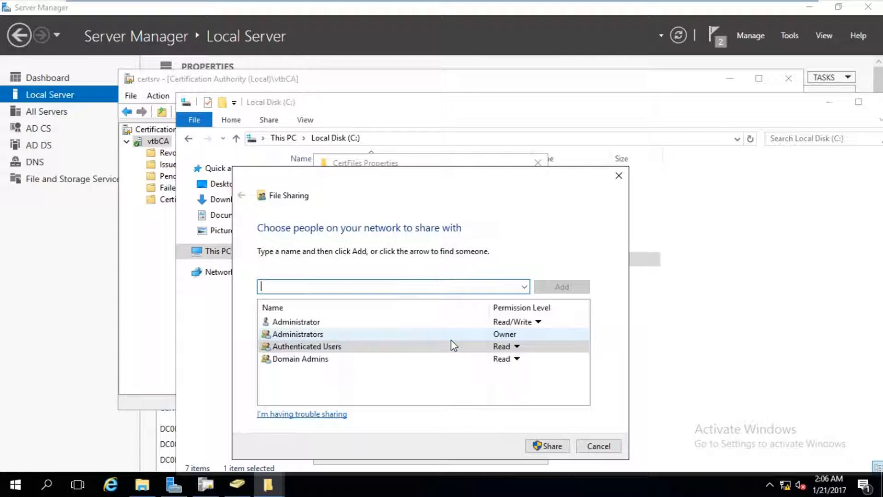
- Set both Authenticated Users and Domain Admins to Read/Write permission
{"action": "left_click", "coordinate": [516, 347]}
{"action": "left_click", "coordinate": [554, 364]}
{"action": "left_click", "coordinate": [516, 359]}
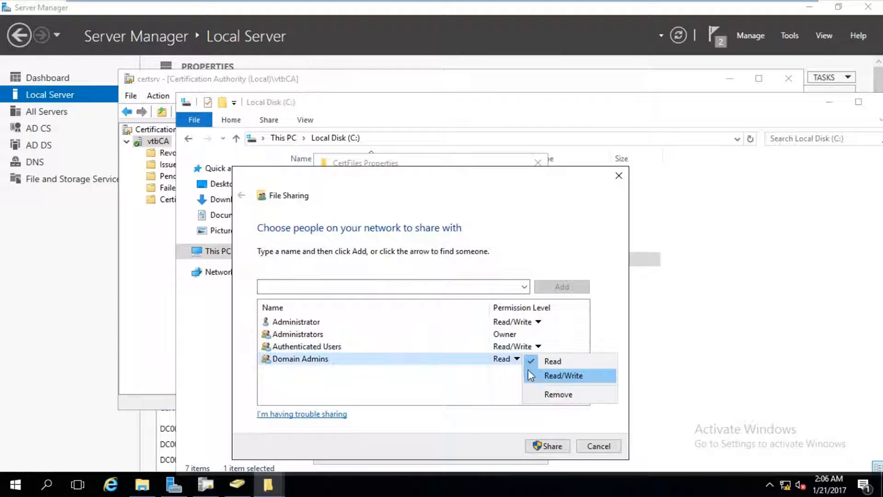
{"action": "left_click", "coordinate": [534, 375]}
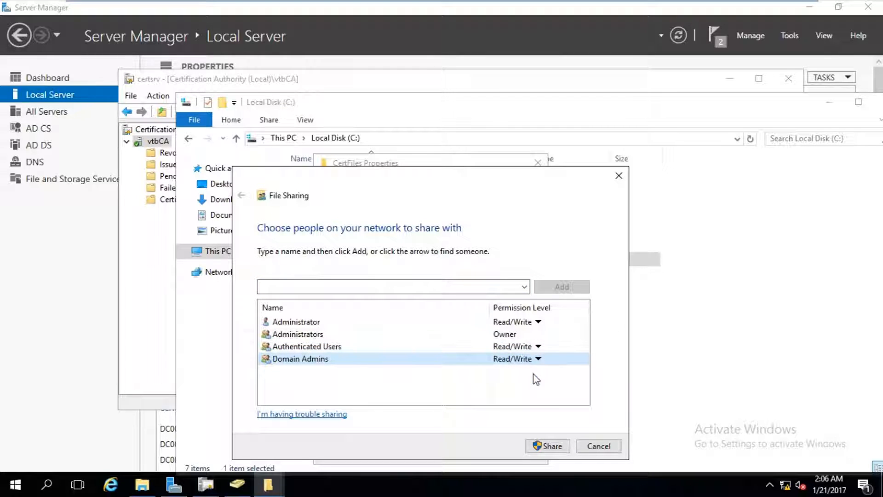
- Share CertFiles with these permissions, close Properties, and open the empty CertFiles folder
{"action": "left_click", "coordinate": [548, 447]}
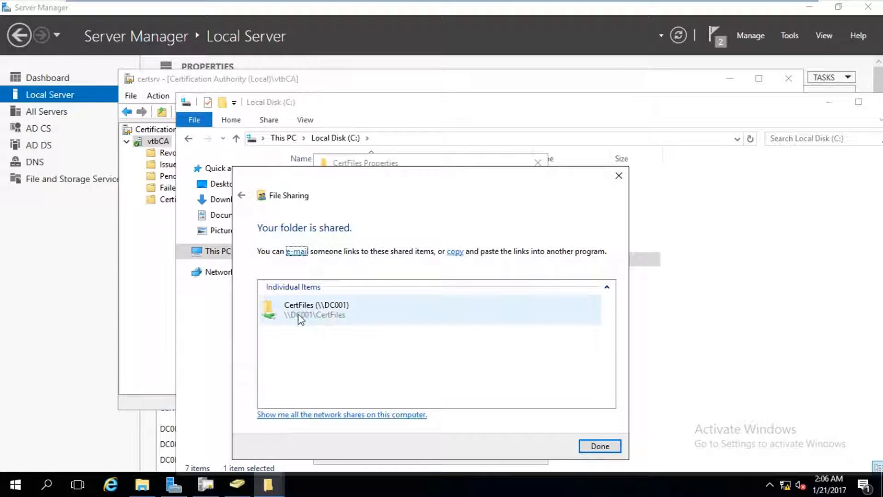
{"action": "left_click", "coordinate": [592, 445]}
{"action": "left_click", "coordinate": [427, 452]}
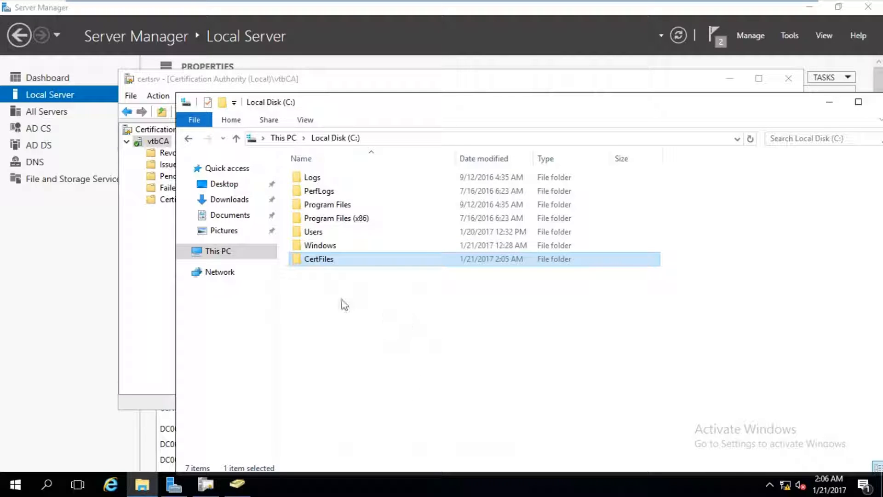
{"action": "double_click", "coordinate": [323, 258]}
{"action": "left_click_drag", "start_coordinate": [297, 110], "coordinate": [435, 112]}
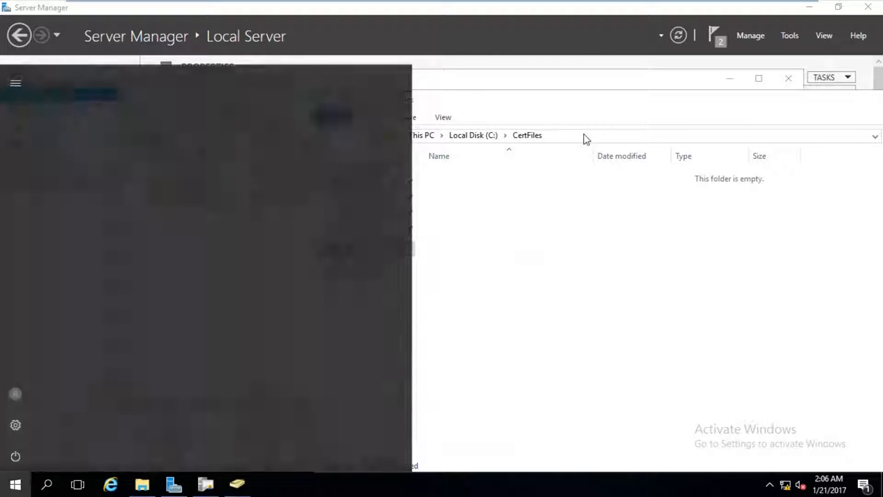
{"action": "left_click", "coordinate": [581, 136]}
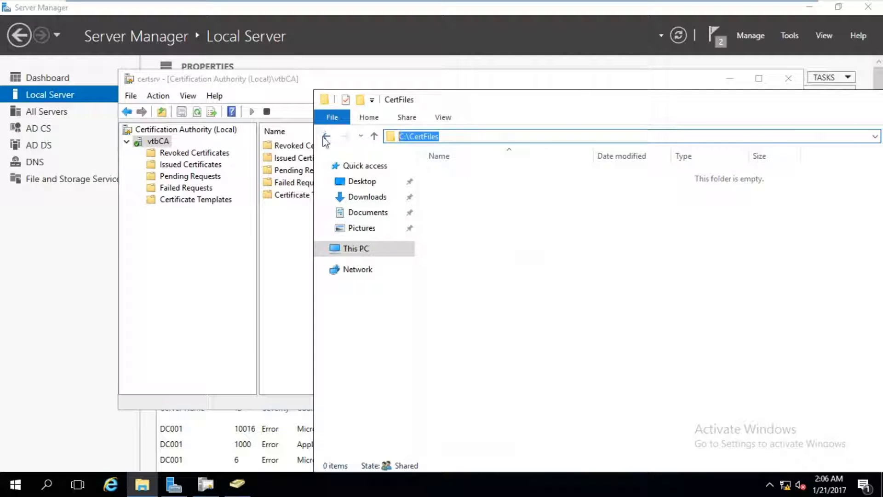
{"action": "type", "text": "\\\\"}
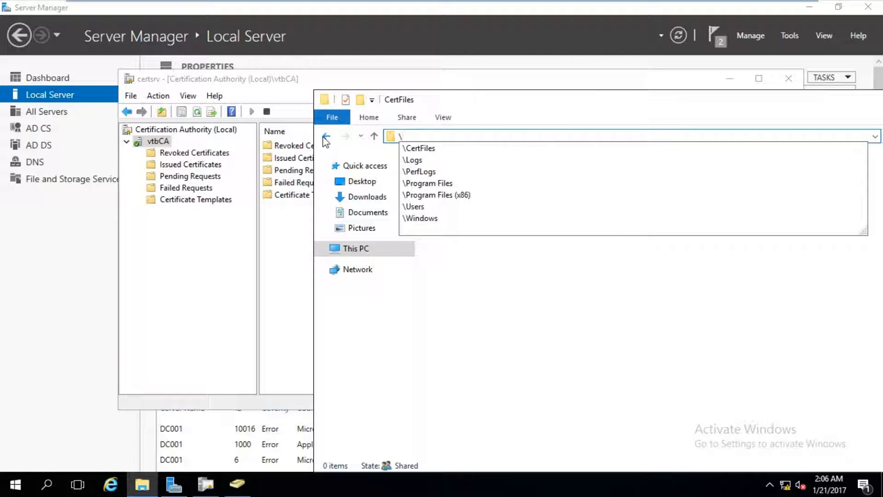
{"action": "type", "text": "\\pc1\\c$"}
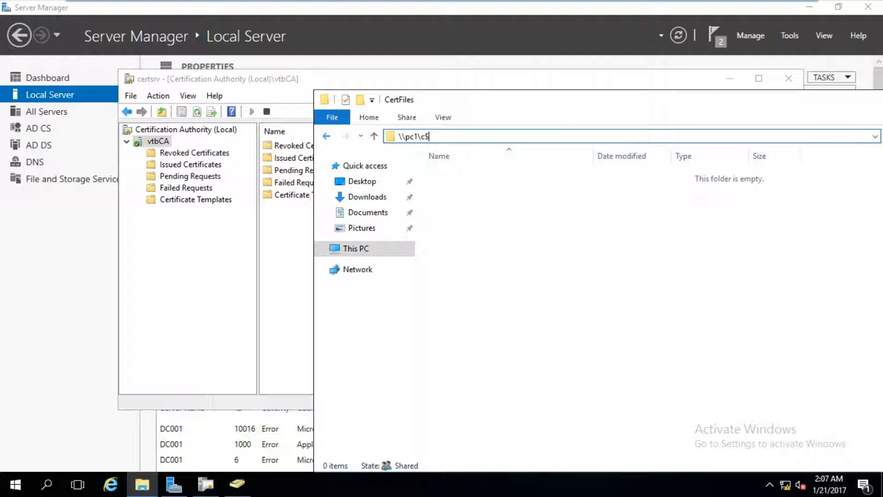
{"action": "key", "text": "ctrl+a"}
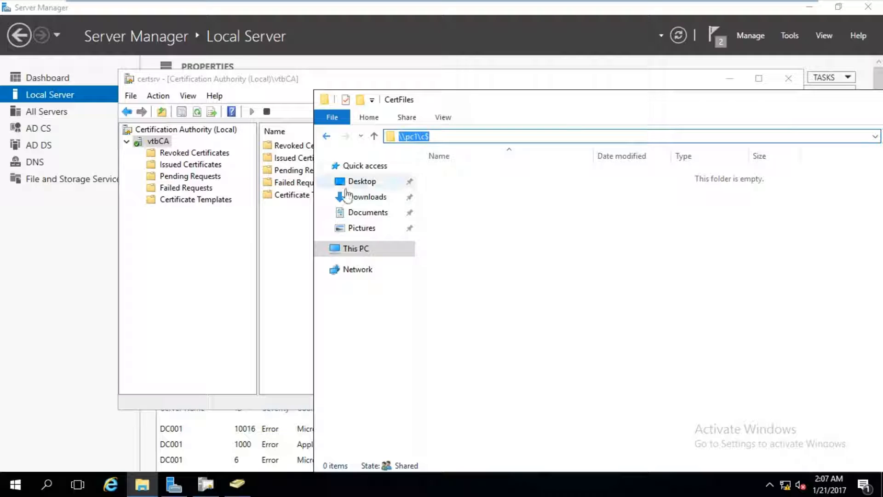
{"action": "key", "text": "Return"}
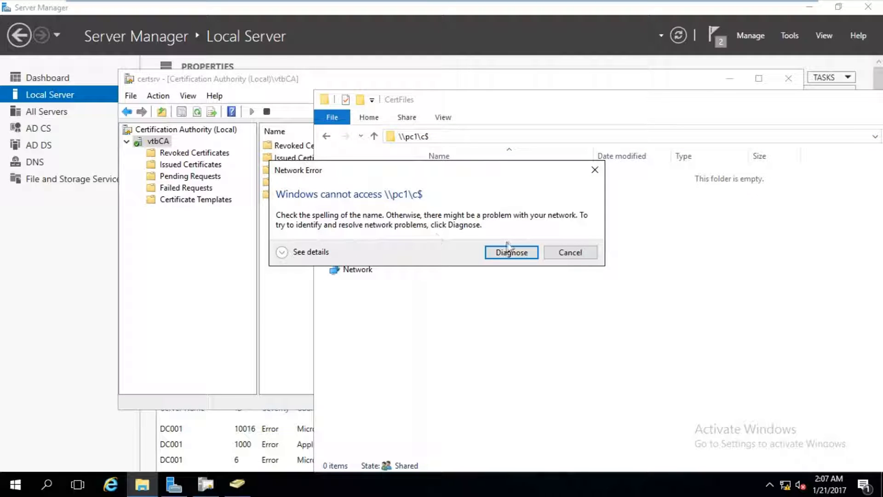
{"action": "left_click", "coordinate": [561, 253]}
{"action": "left_click", "coordinate": [692, 325]}
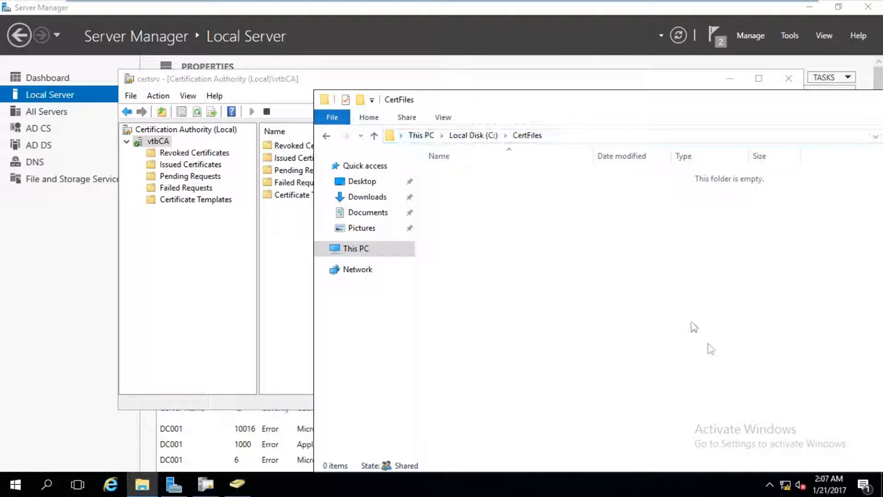
- Open advanced sharing settings and turn on network discovery for the Domain profile
{"action": "right_click", "coordinate": [790, 483]}
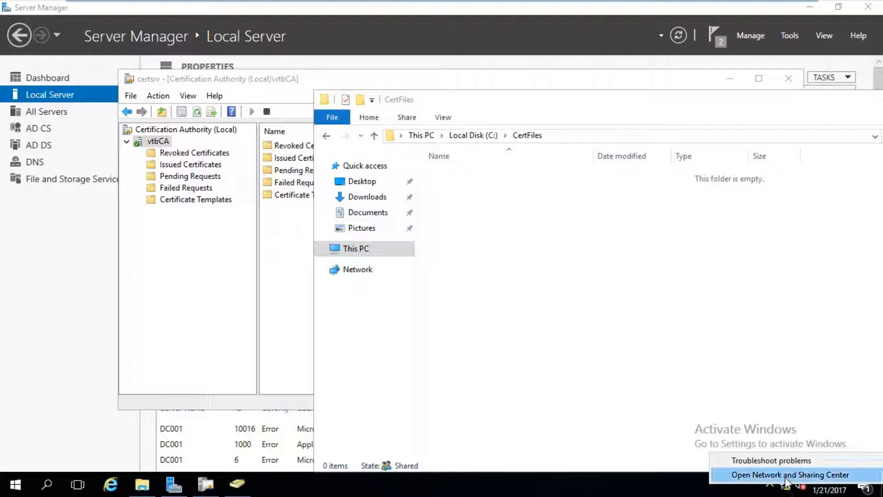
{"action": "left_click", "coordinate": [787, 475]}
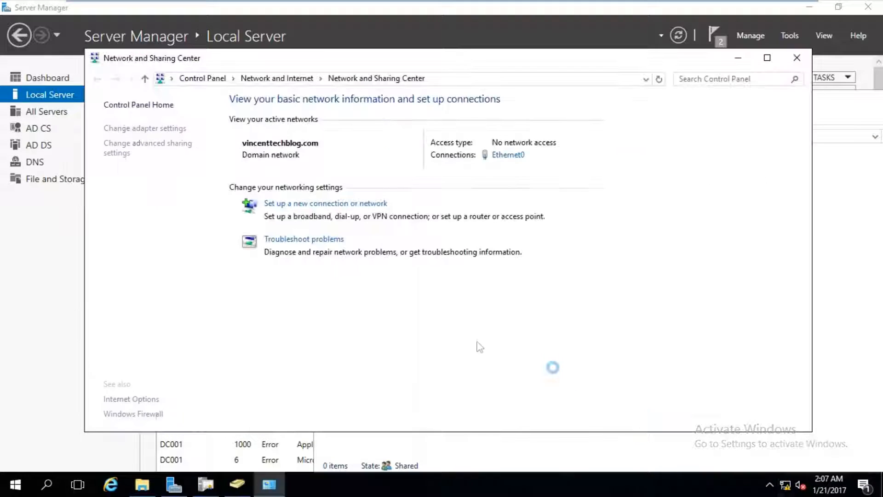
{"action": "left_click", "coordinate": [157, 147]}
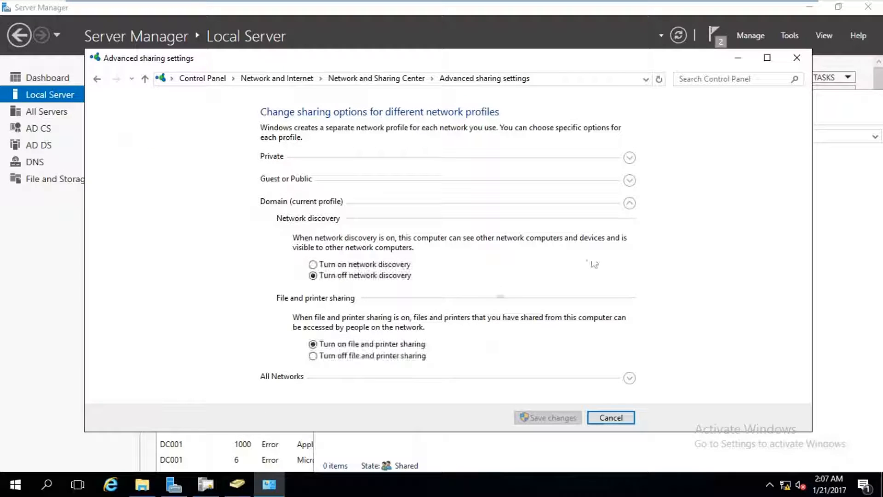
{"action": "left_click", "coordinate": [407, 267]}
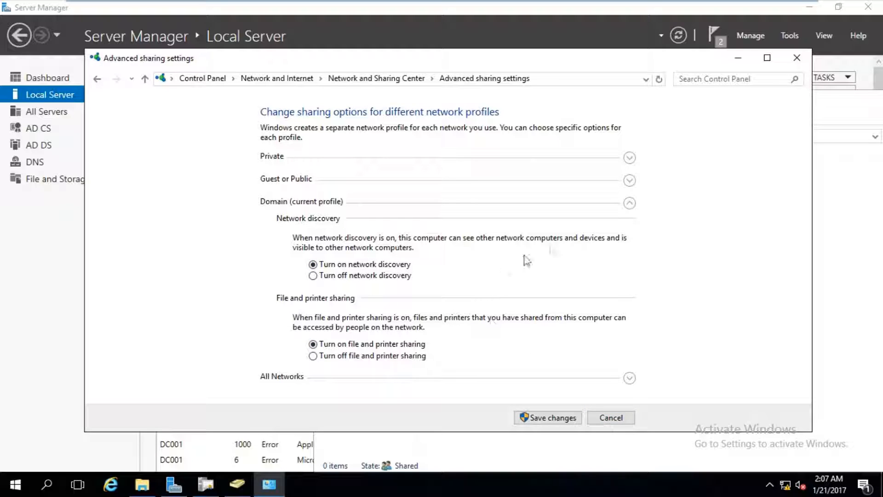
- Turn on network discovery for the Private profile as well
{"action": "left_click", "coordinate": [628, 205]}
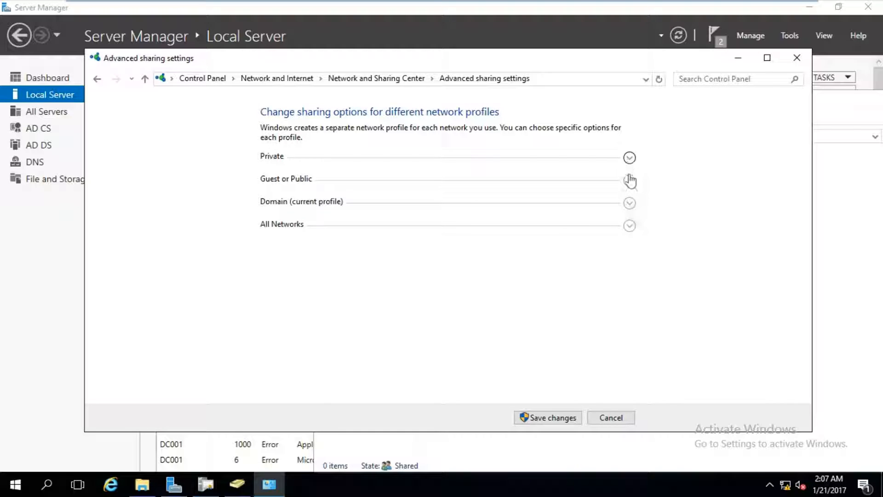
{"action": "left_click", "coordinate": [629, 225]}
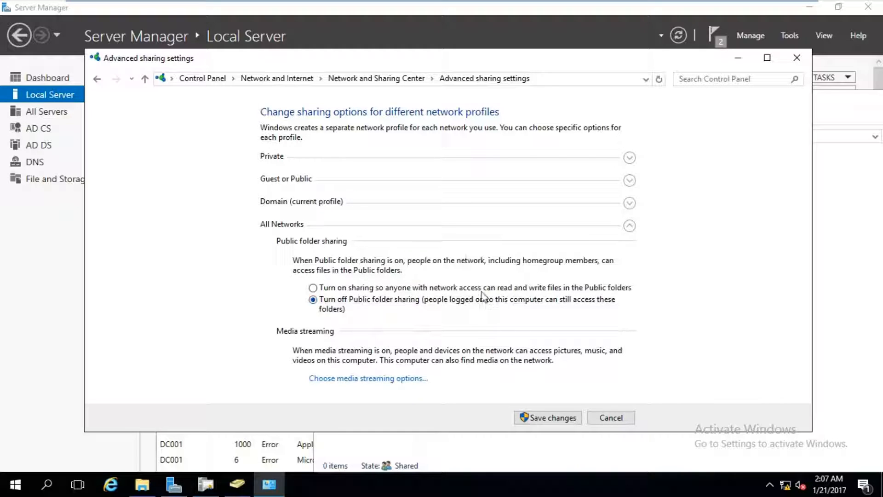
{"action": "left_click", "coordinate": [630, 225]}
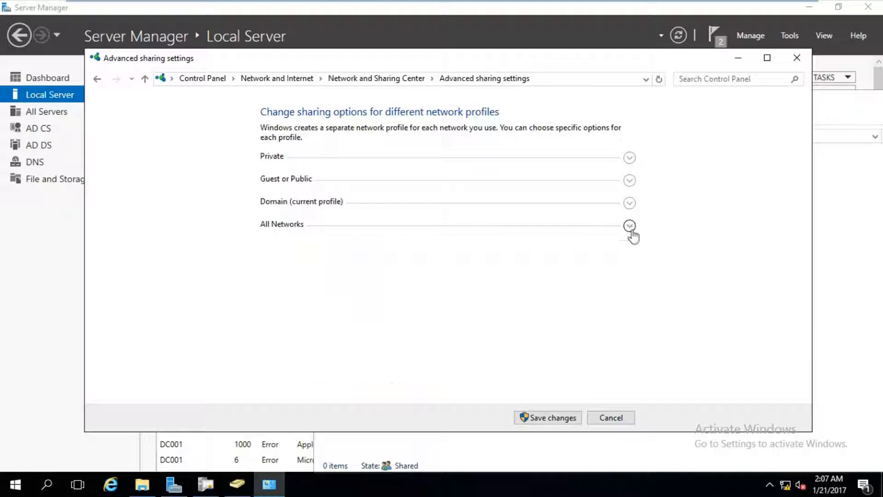
{"action": "left_click", "coordinate": [629, 225]}
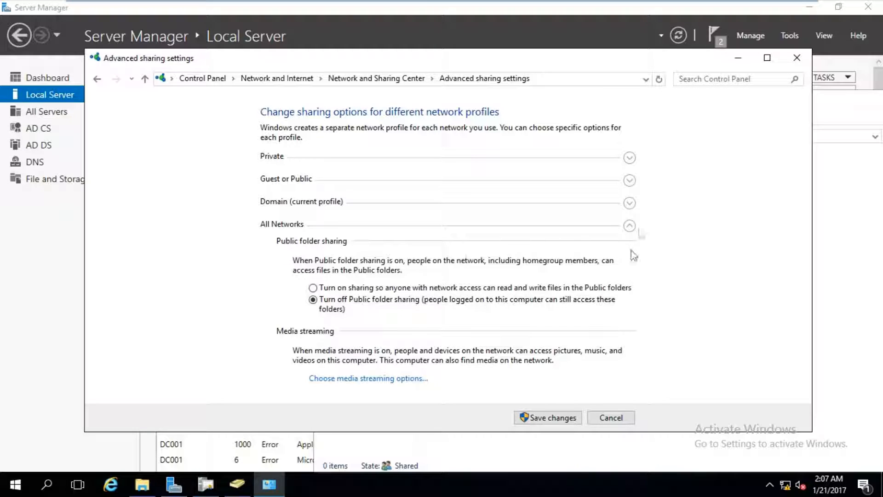
{"action": "left_click", "coordinate": [630, 225]}
{"action": "left_click", "coordinate": [628, 181]}
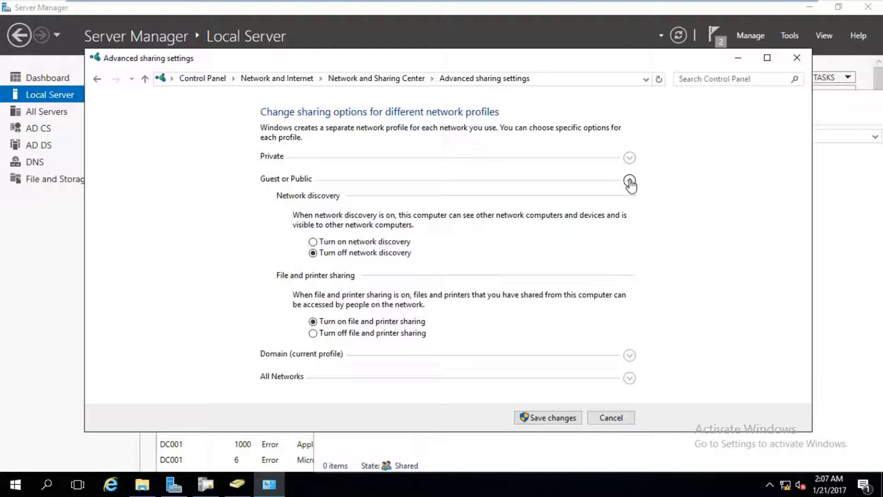
{"action": "left_click", "coordinate": [630, 181]}
{"action": "left_click", "coordinate": [630, 158]}
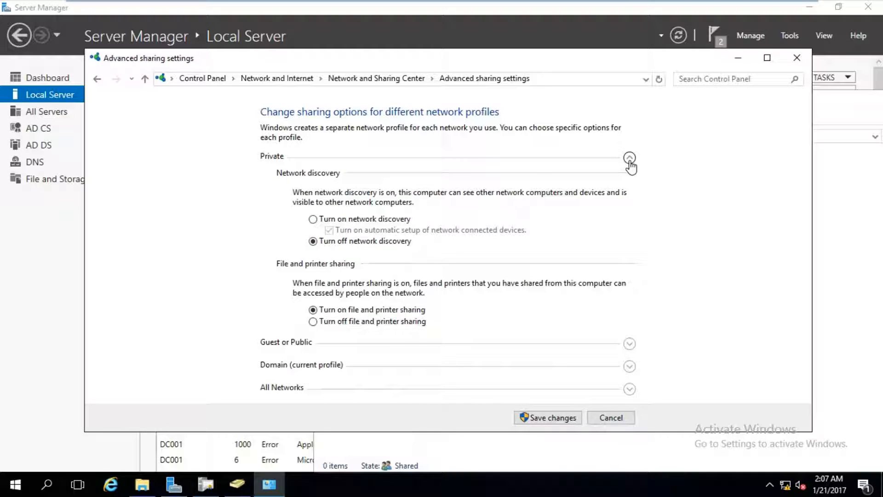
{"action": "left_click", "coordinate": [366, 219]}
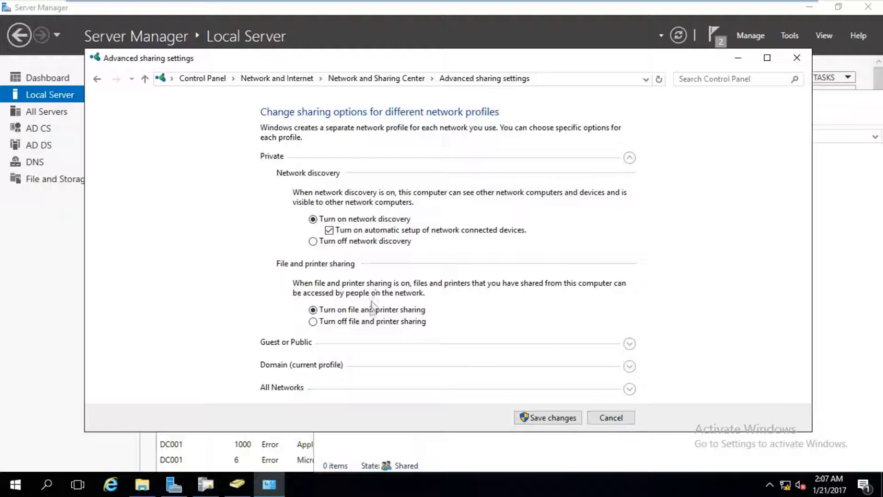
- Save the sharing settings, retry \\pc1\c$ in Explorer, then open PC1's Network and Sharing Center
{"action": "left_click", "coordinate": [547, 419]}
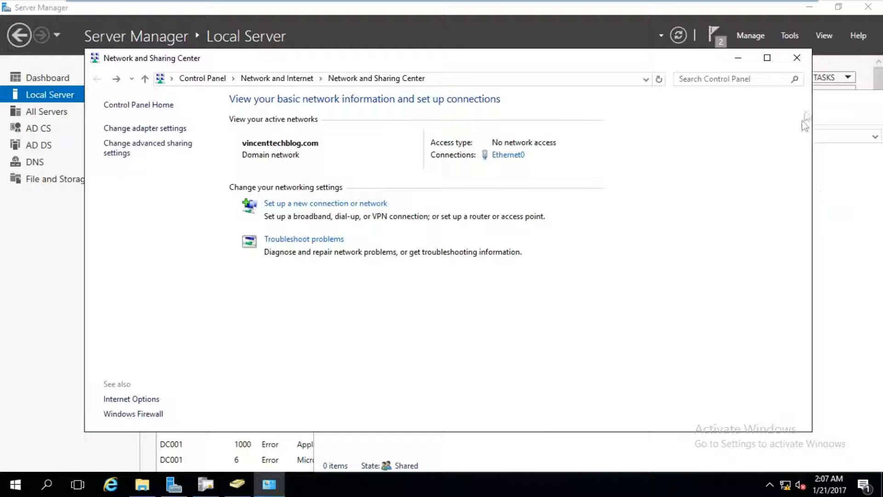
{"action": "left_click", "coordinate": [800, 63]}
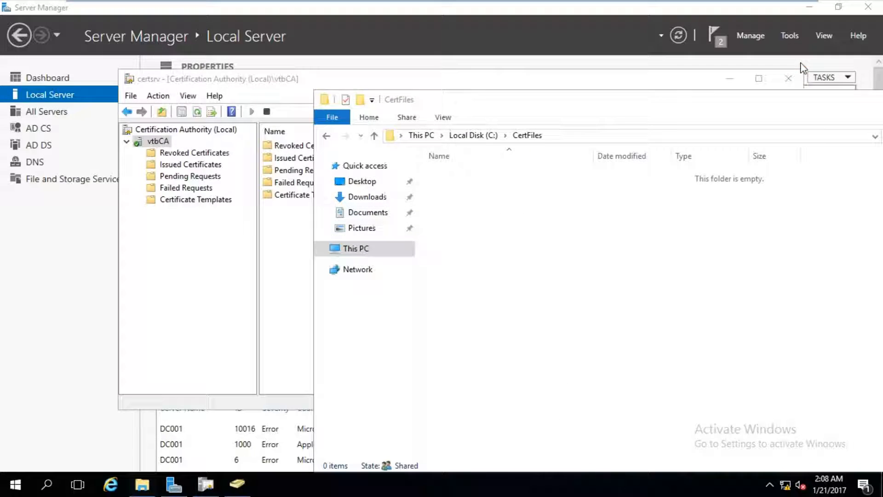
{"action": "left_click", "coordinate": [588, 136]}
{"action": "type", "text": "\\pc1\\"}
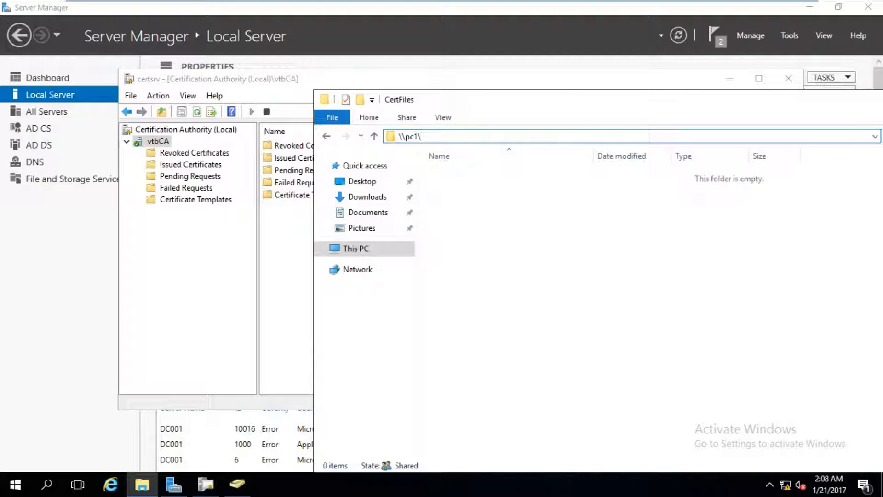
{"action": "key", "text": "ctrl+a"}
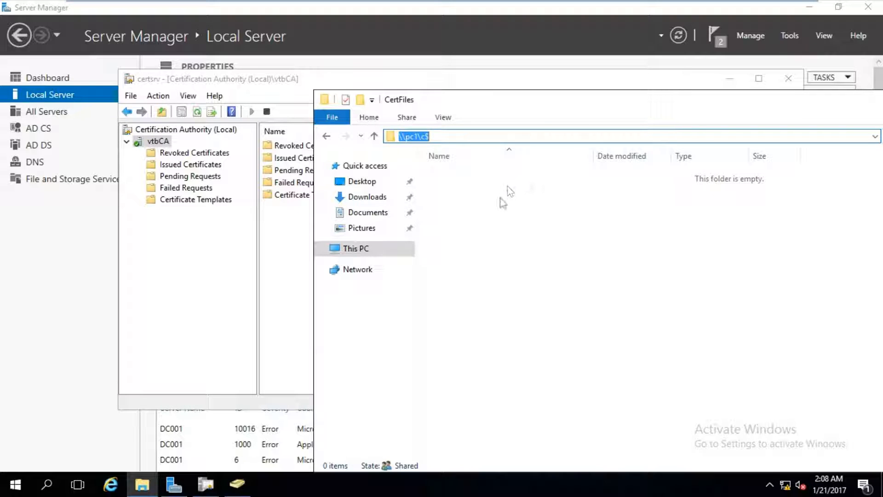
{"action": "key", "text": "Return"}
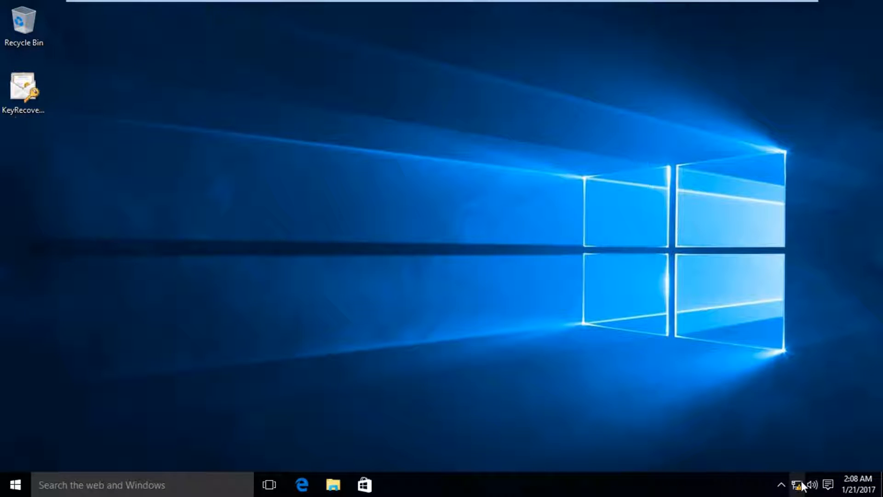
{"action": "right_click", "coordinate": [800, 483]}
{"action": "left_click", "coordinate": [798, 472]}
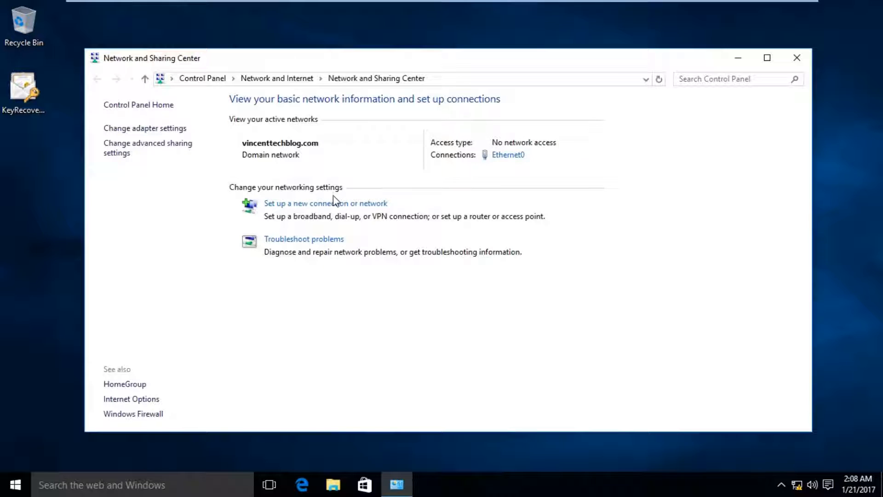
- On PC1, turn on file and printer sharing for Private, check Domain, save, and close
{"action": "left_click", "coordinate": [178, 144]}
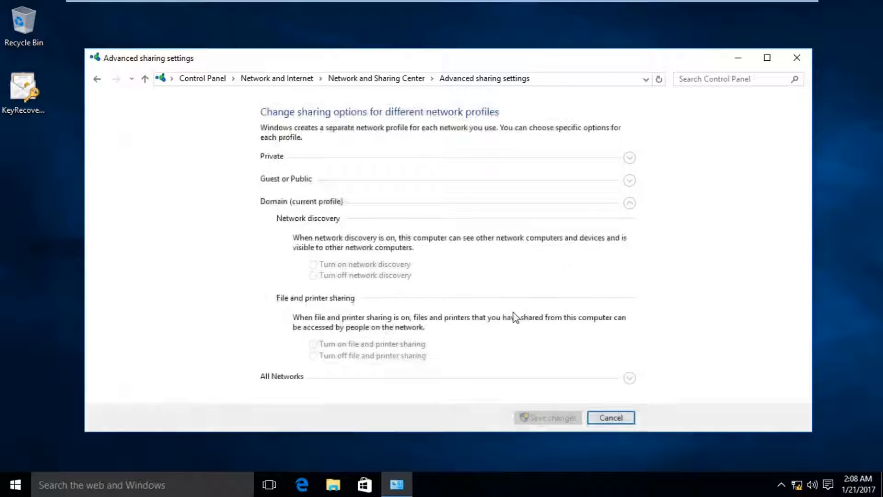
{"action": "left_click", "coordinate": [628, 157]}
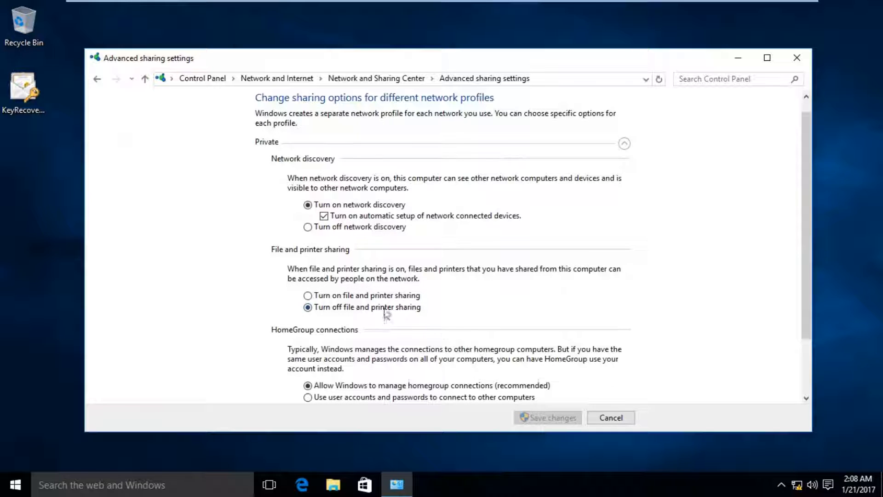
{"action": "left_click", "coordinate": [386, 295]}
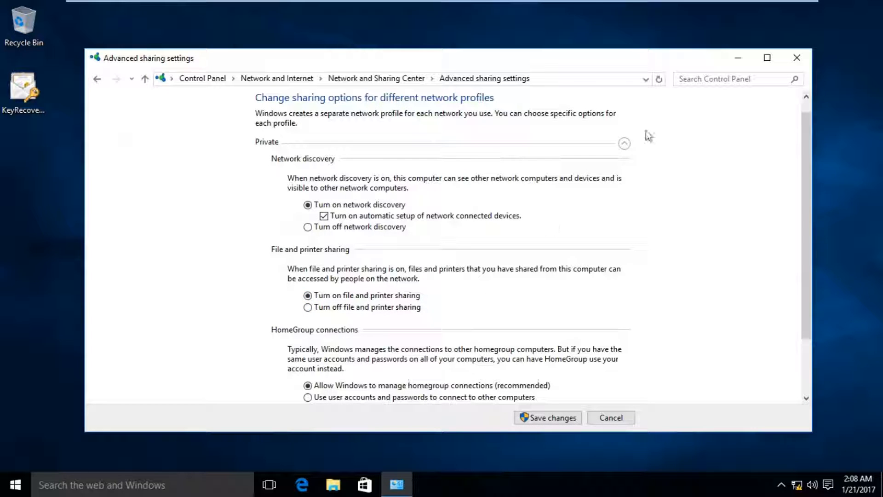
{"action": "left_click", "coordinate": [623, 143]}
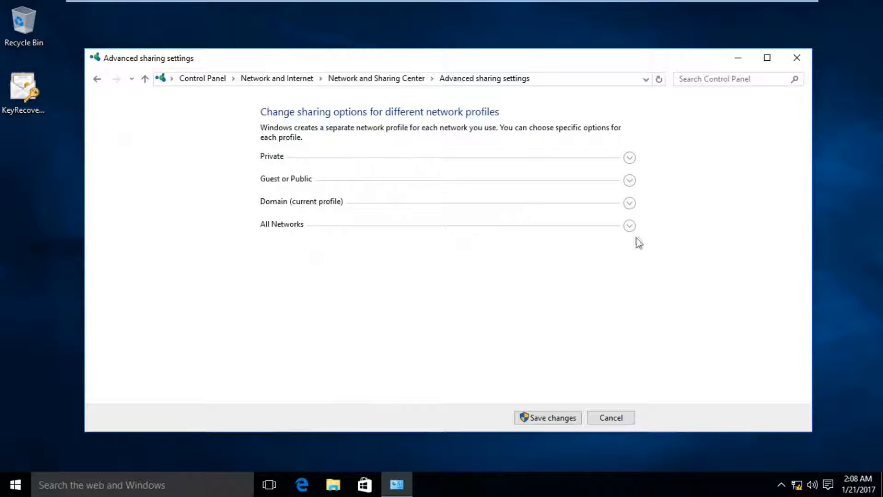
{"action": "left_click", "coordinate": [629, 204]}
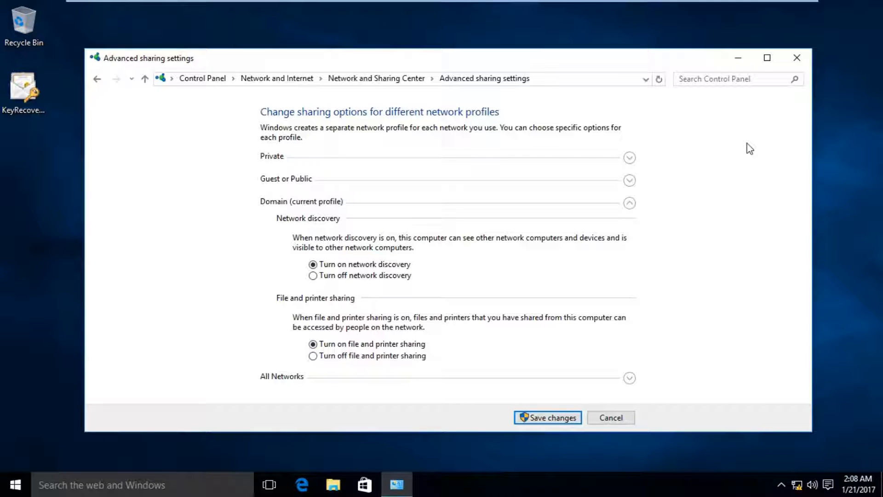
{"action": "left_click", "coordinate": [536, 417]}
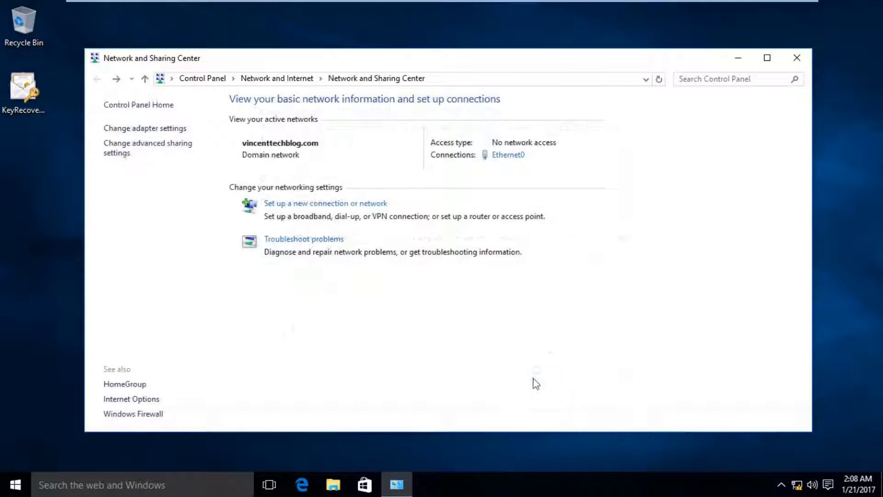
{"action": "left_click", "coordinate": [797, 59]}
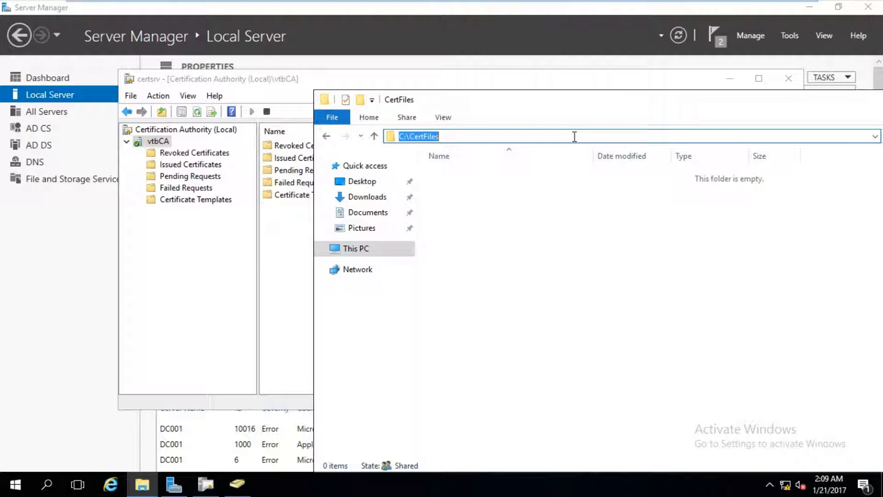
- Browse \\pc1\c$ to Users > user > Desktop and copy the KeyRecoveryAgent file
{"action": "type", "text": "\\\\pc1"}
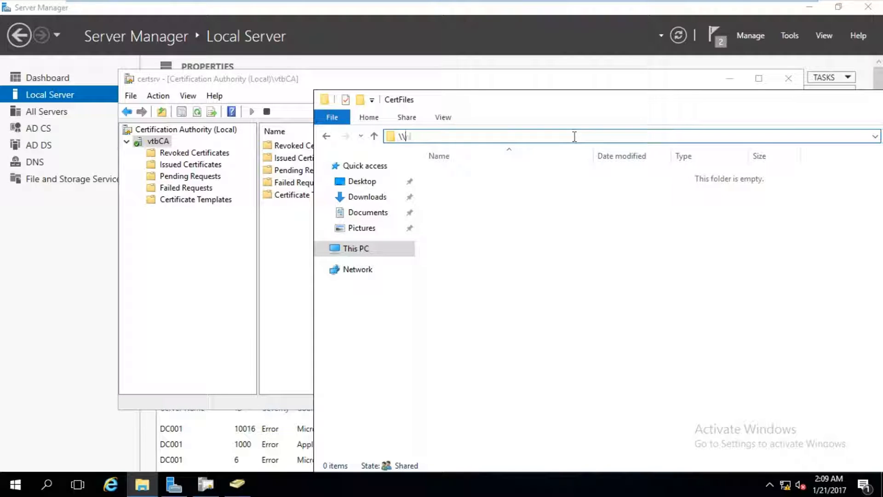
{"action": "type", "text": "\\"}
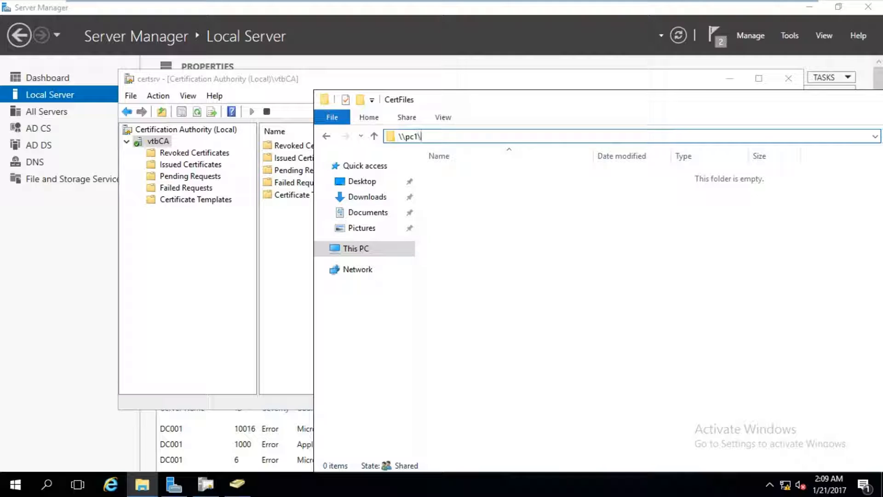
{"action": "type", "text": "c$"}
{"action": "key", "text": "Return"}
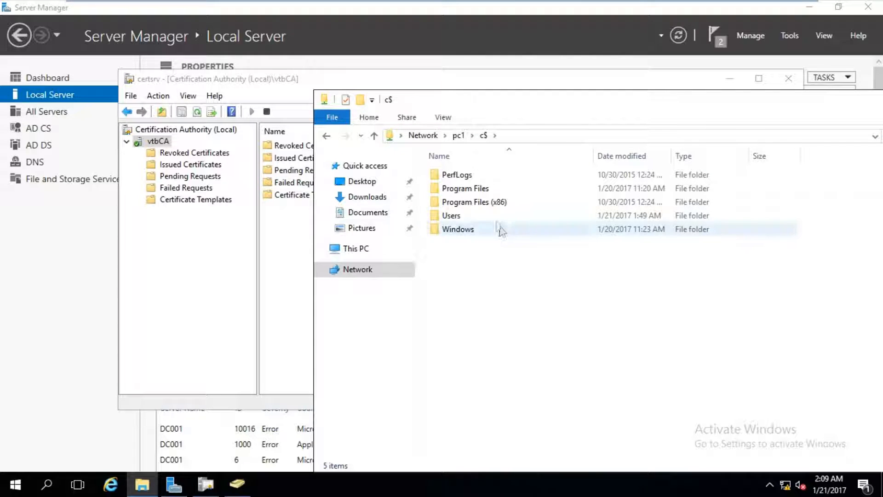
{"action": "left_click", "coordinate": [494, 202]}
{"action": "double_click", "coordinate": [473, 217]}
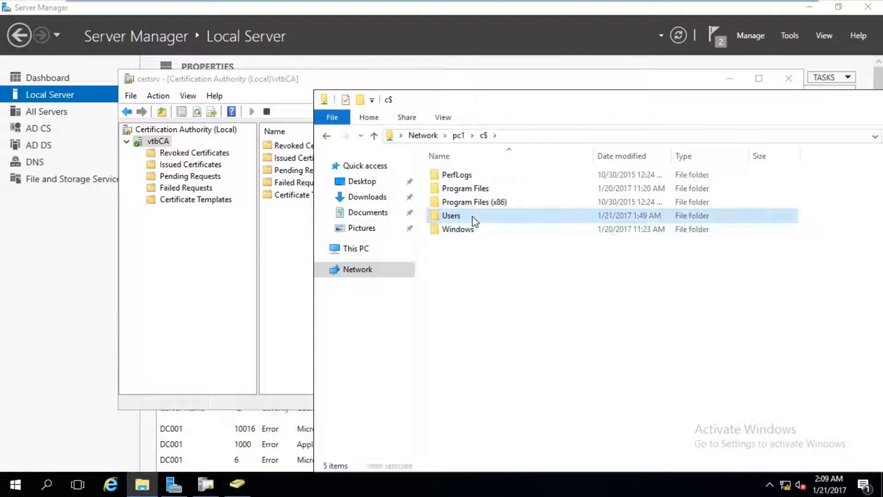
{"action": "double_click", "coordinate": [471, 205]}
{"action": "double_click", "coordinate": [469, 189]}
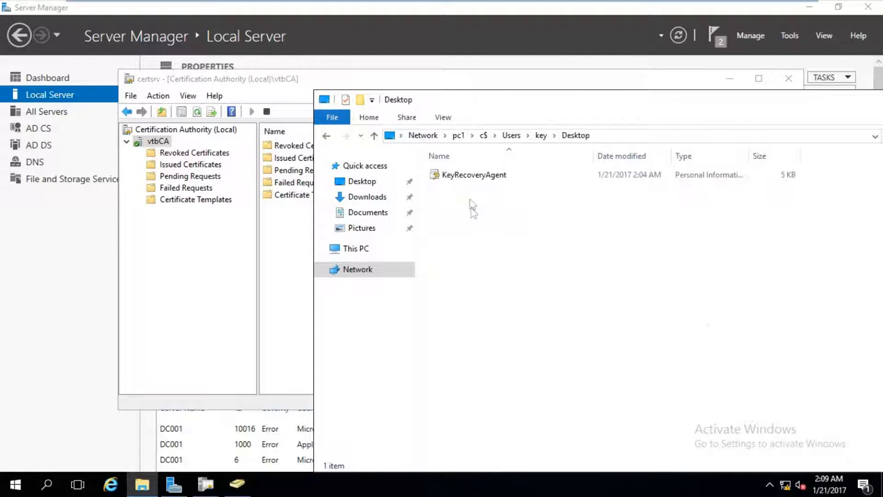
{"action": "right_click", "coordinate": [465, 177]}
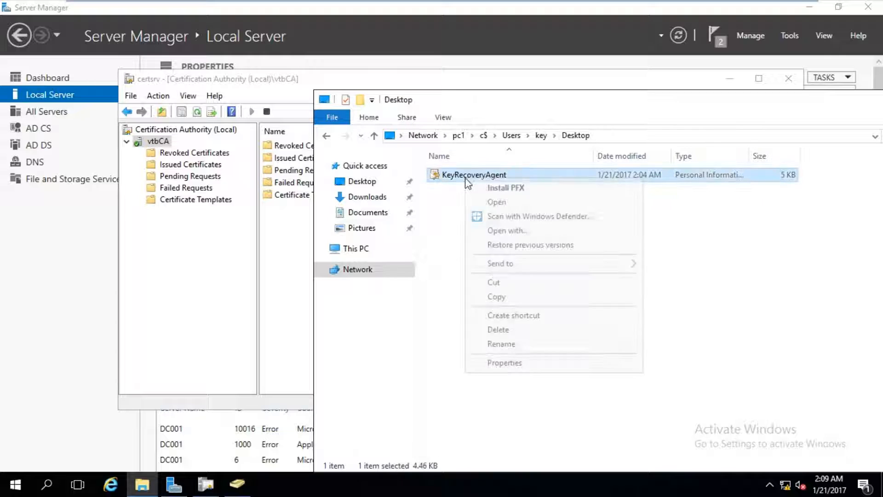
{"action": "left_click", "coordinate": [510, 295]}
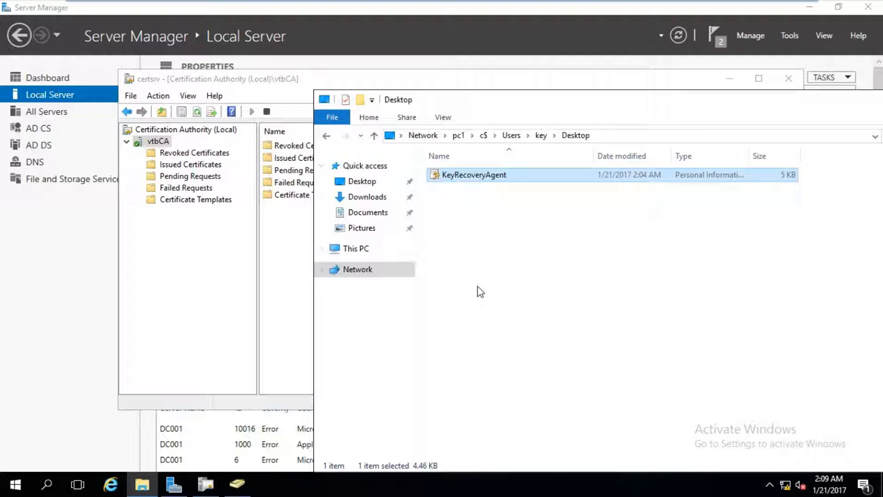
- Go to the \\dc001\CertFiles share and bring its window fully into view
{"action": "left_click", "coordinate": [659, 136]}
{"action": "type", "text": "\\\\"}
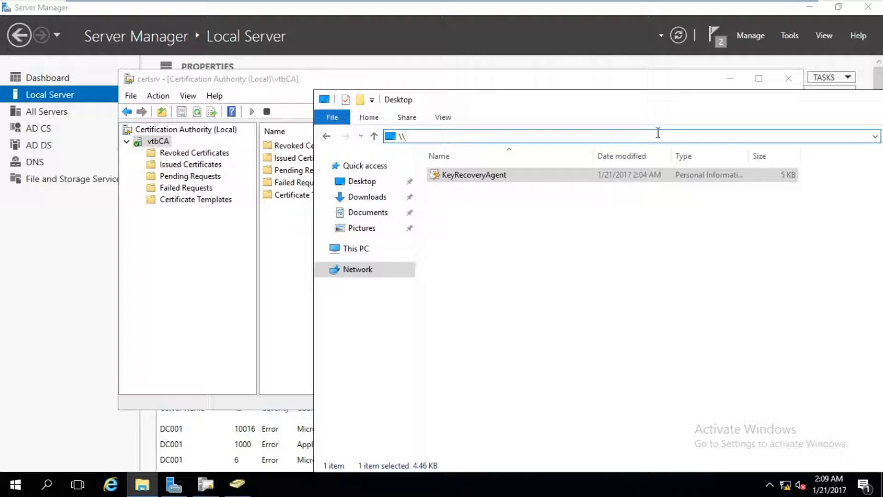
{"action": "type", "text": "dc001\\"}
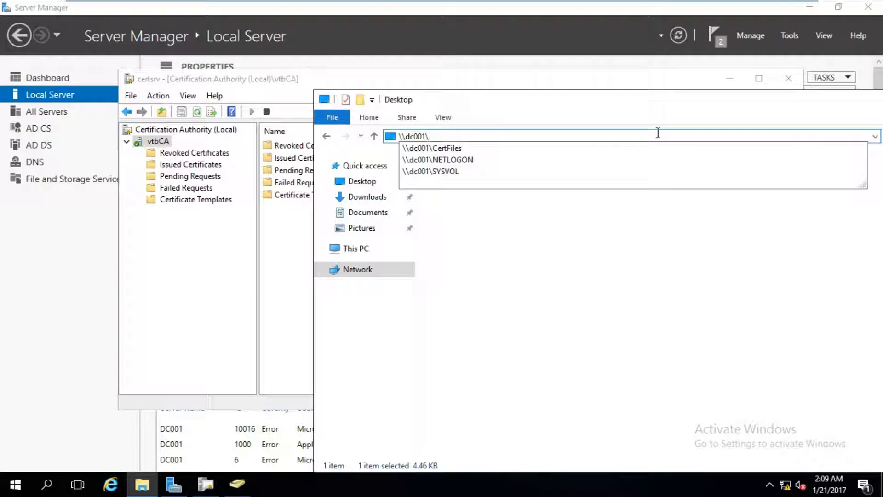
{"action": "key", "text": "Down"}
{"action": "key", "text": "Return"}
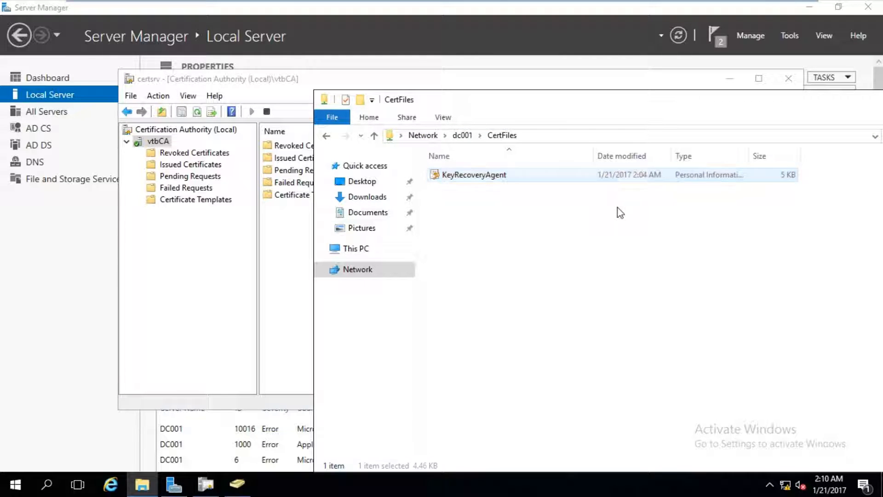
{"action": "left_click_drag", "start_coordinate": [785, 98], "coordinate": [575, 106]}
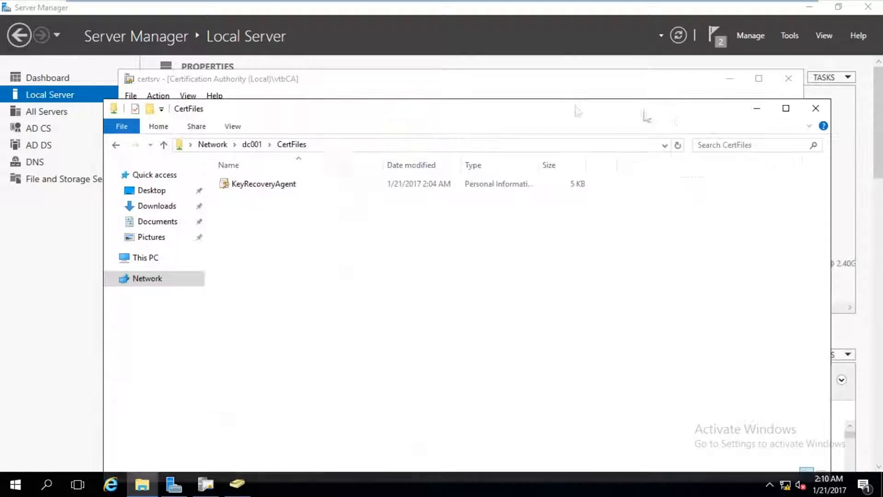
- Close the CertFiles Explorer window to return to the vtbCA console
{"action": "left_click", "coordinate": [814, 108]}
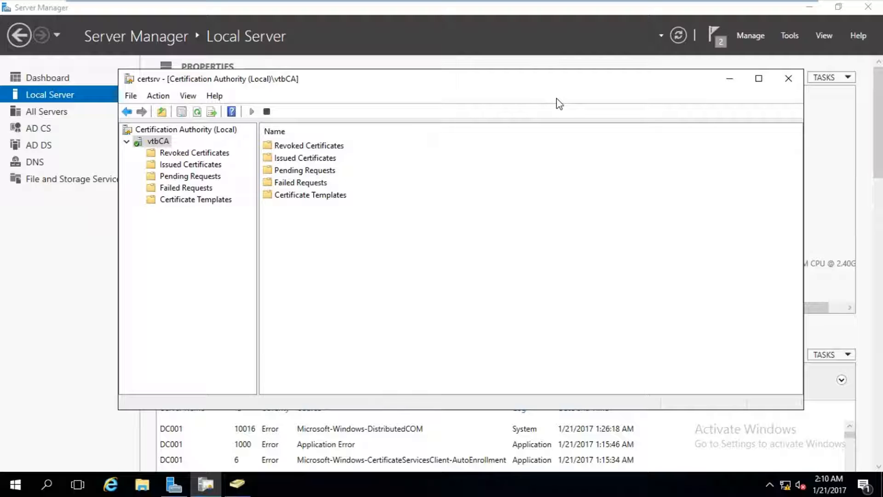
- Edit the Default Domain Policy and navigate to User Configuration's Public Key Policies
{"action": "left_click", "coordinate": [791, 37]}
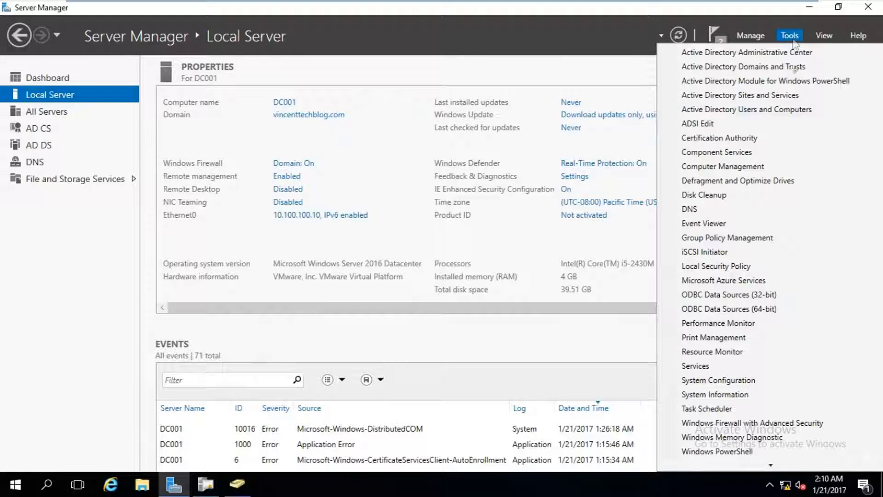
{"action": "left_click", "coordinate": [735, 238]}
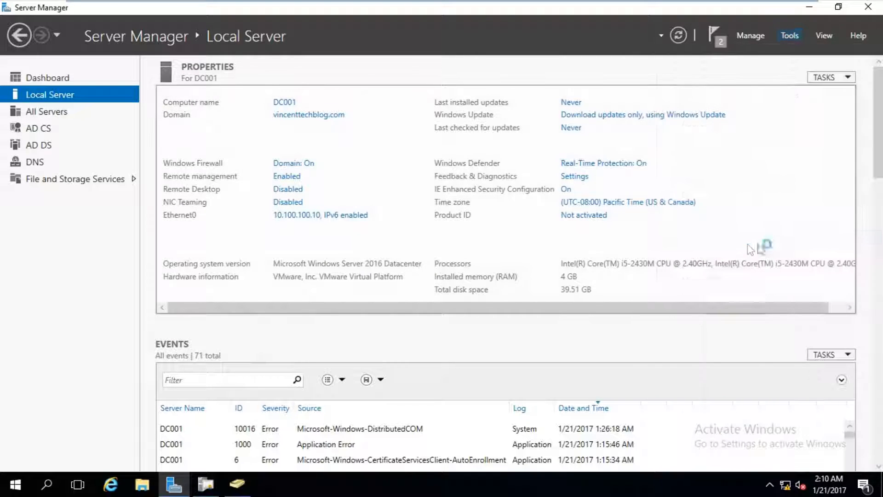
{"action": "right_click", "coordinate": [189, 192]}
{"action": "left_click", "coordinate": [211, 205]}
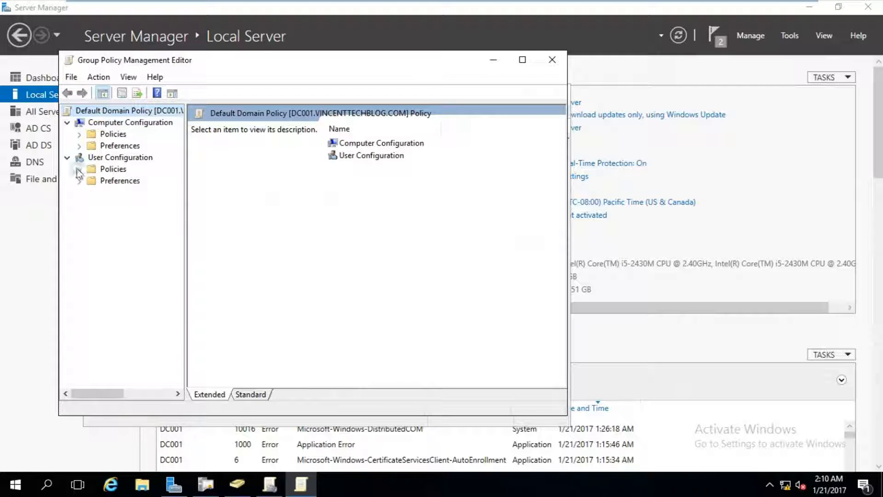
{"action": "left_click", "coordinate": [79, 168]}
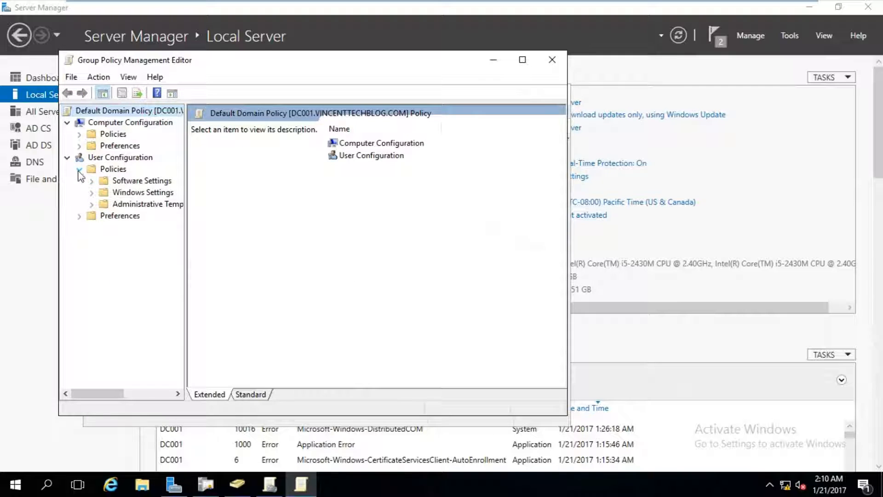
{"action": "left_click", "coordinate": [92, 193]}
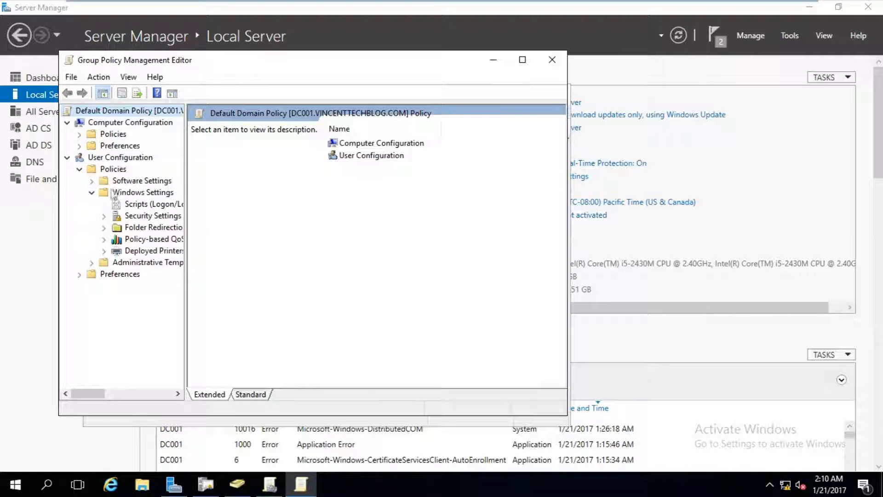
{"action": "left_click", "coordinate": [104, 216]}
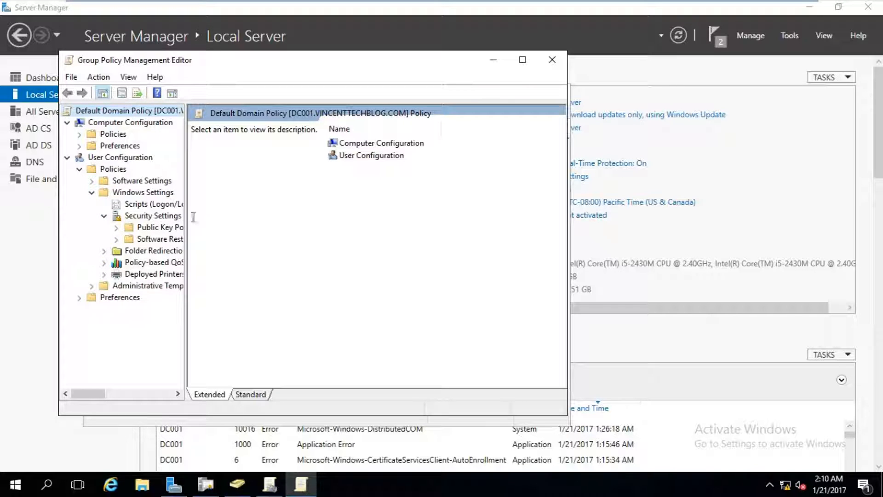
{"action": "left_click_drag", "start_coordinate": [185, 217], "coordinate": [220, 216]}
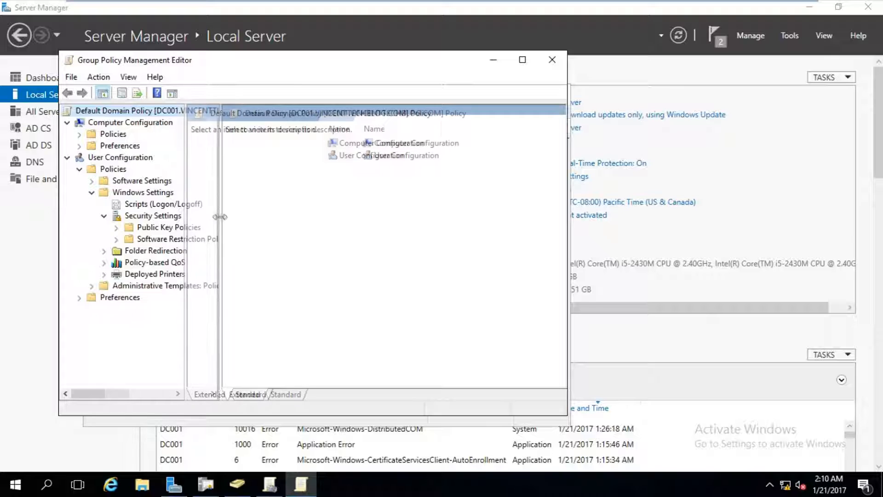
{"action": "left_click", "coordinate": [188, 227]}
- Set Certificate Services Client - Auto-Enrollment to Not configured, apply, and close the policy tools
{"action": "double_click", "coordinate": [264, 176]}
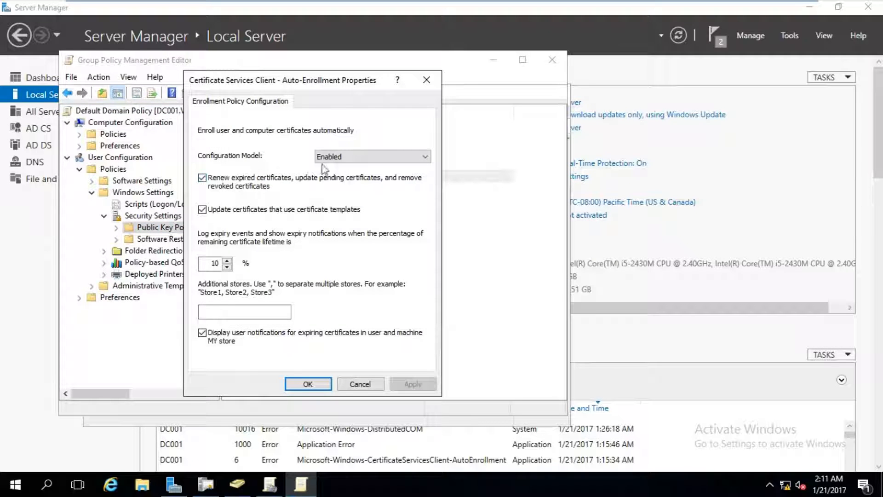
{"action": "left_click", "coordinate": [328, 157]}
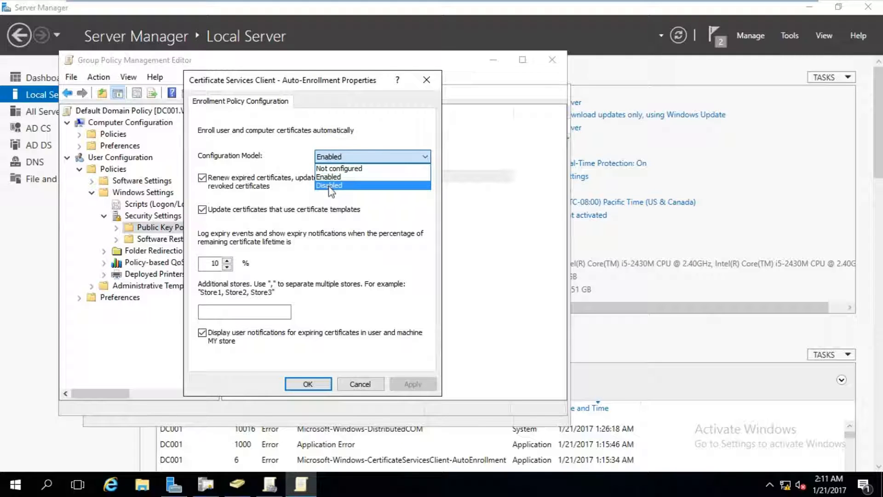
{"action": "left_click", "coordinate": [329, 185]}
{"action": "left_click", "coordinate": [333, 157]}
{"action": "left_click", "coordinate": [334, 169]}
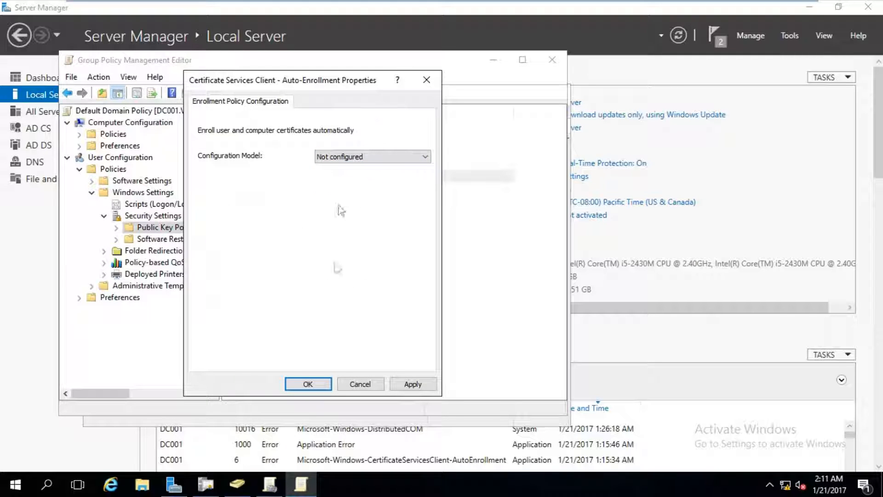
{"action": "left_click", "coordinate": [394, 388]}
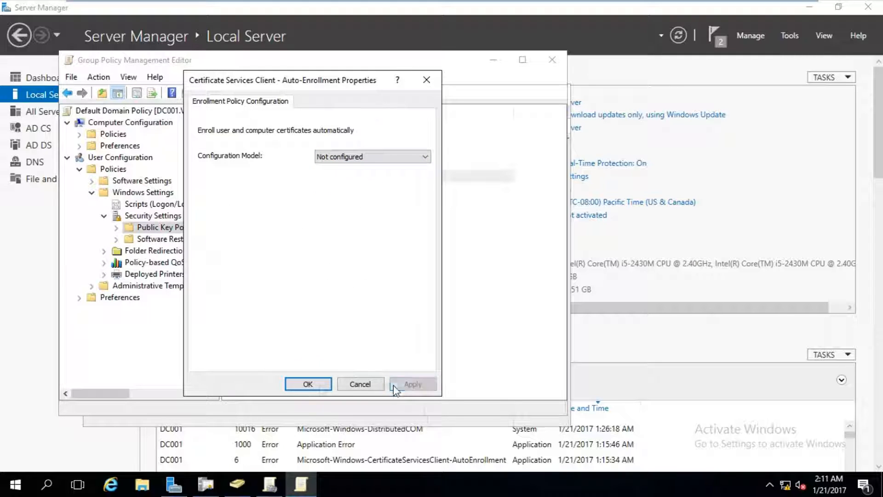
{"action": "left_click", "coordinate": [307, 384]}
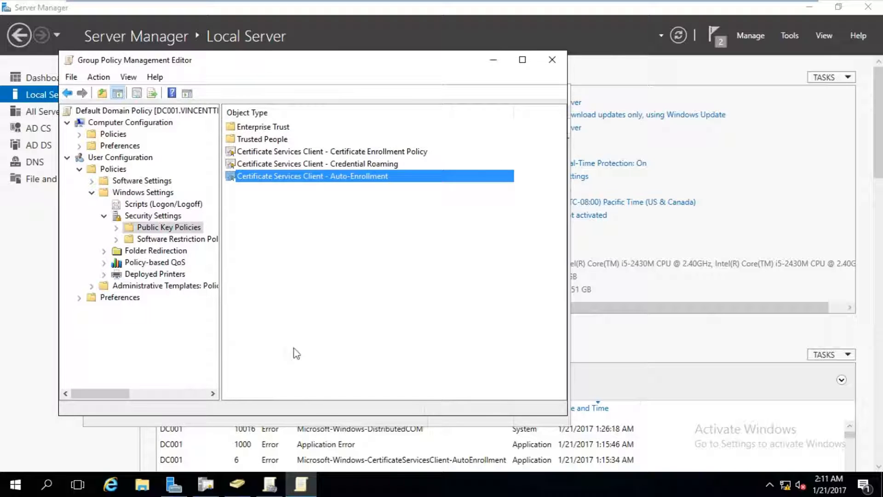
{"action": "left_click", "coordinate": [552, 60]}
{"action": "key", "text": "alt+F4"}
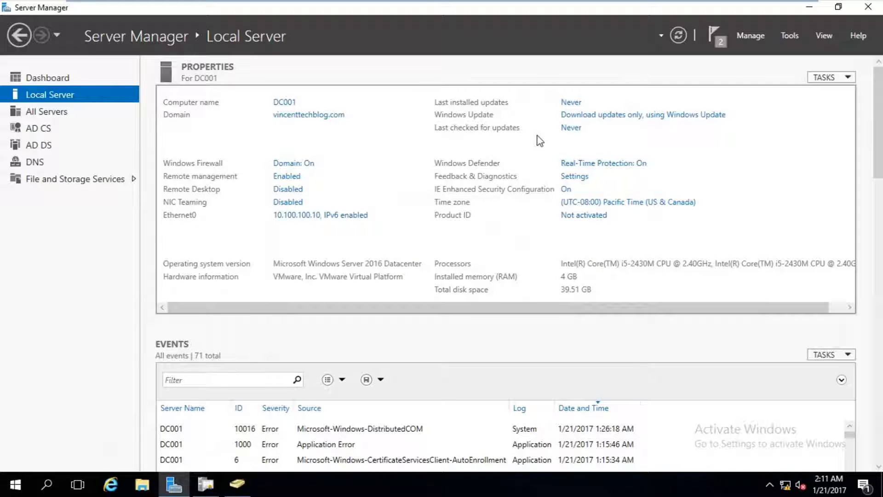
- Run gpupdate /force in Command Prompt and close it after both policy updates succeed
{"action": "key", "text": "super+r"}
{"action": "key", "text": "Return"}
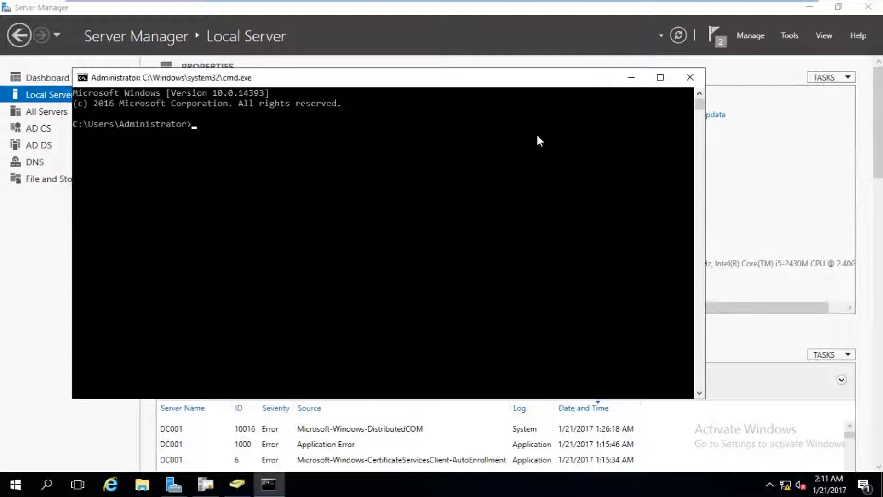
{"action": "type", "text": "gpupdate"}
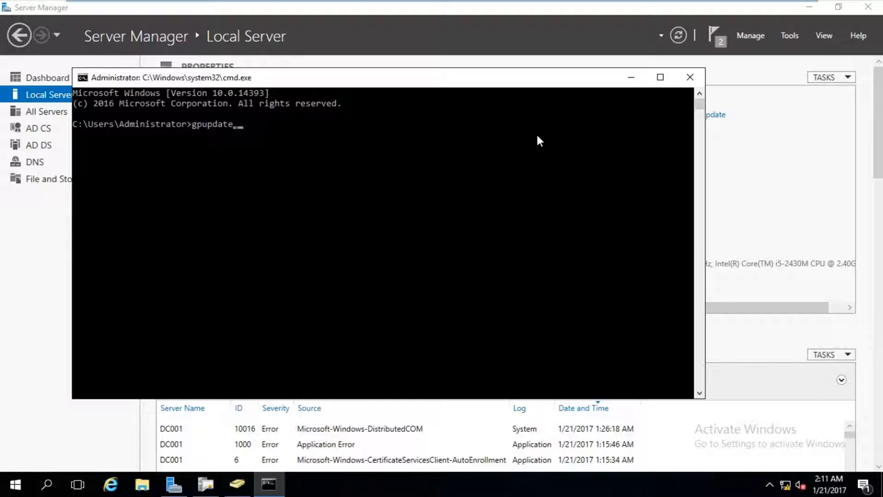
{"action": "type", "text": " /force"}
{"action": "key", "text": "Return"}
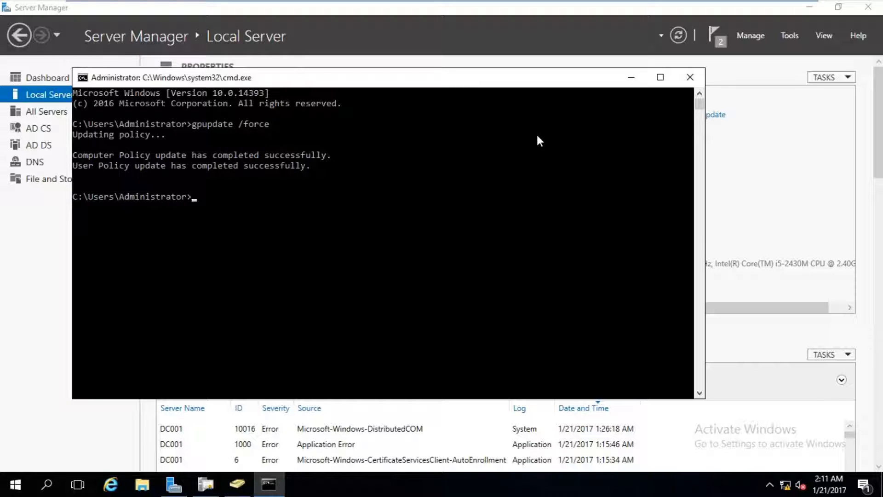
{"action": "left_click", "coordinate": [682, 79]}
- Return to the Certification Authority console and show vtbCA's Certificate Templates folder
{"action": "left_click", "coordinate": [206, 485]}
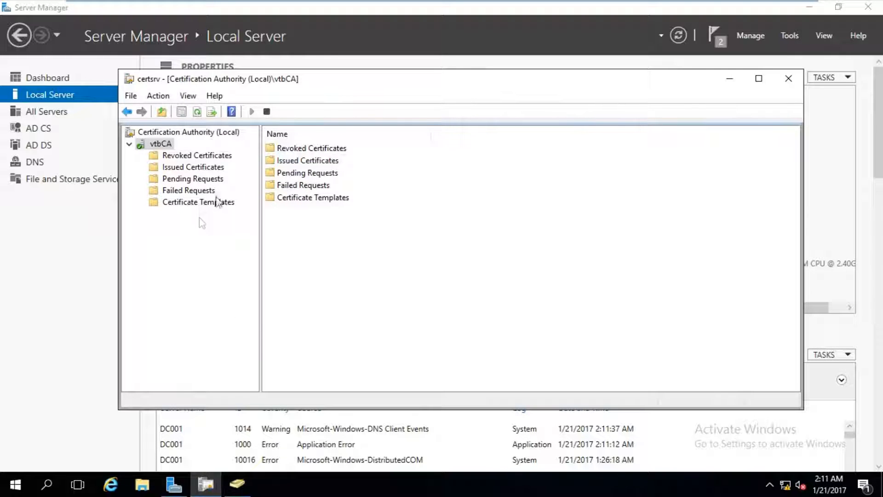
{"action": "left_click", "coordinate": [201, 205]}
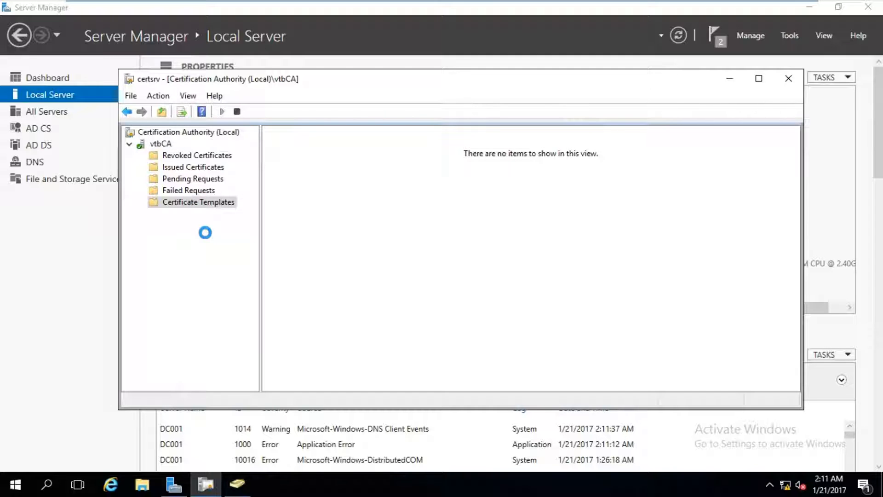
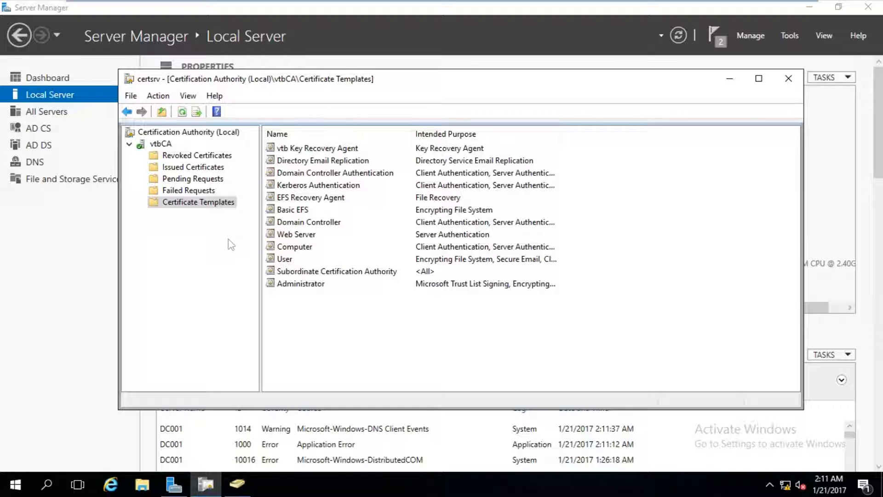
- In vtbCA Properties, turn on Archive the key and add Key R. Agent as the recovery agent
{"action": "right_click", "coordinate": [160, 144]}
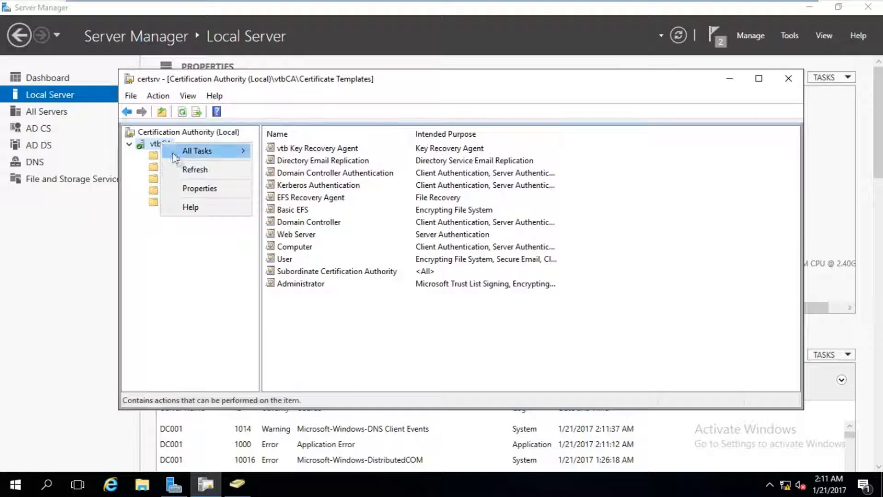
{"action": "left_click", "coordinate": [190, 189]}
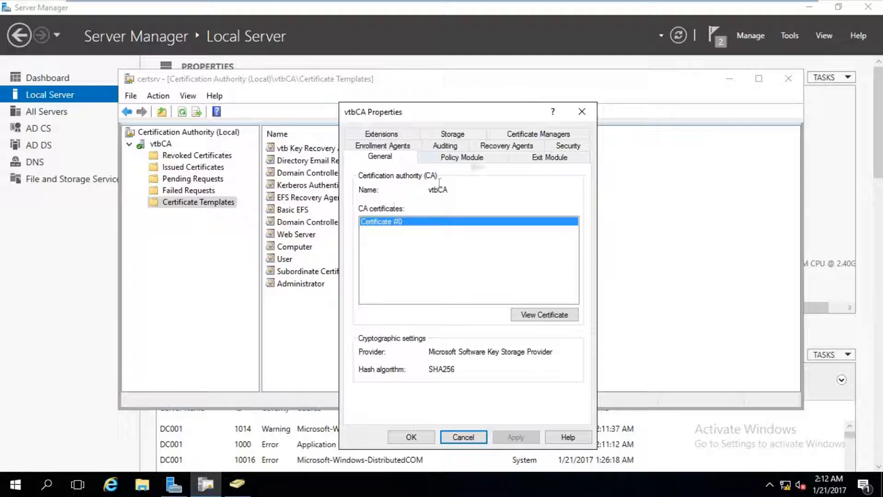
{"action": "left_click", "coordinate": [521, 148]}
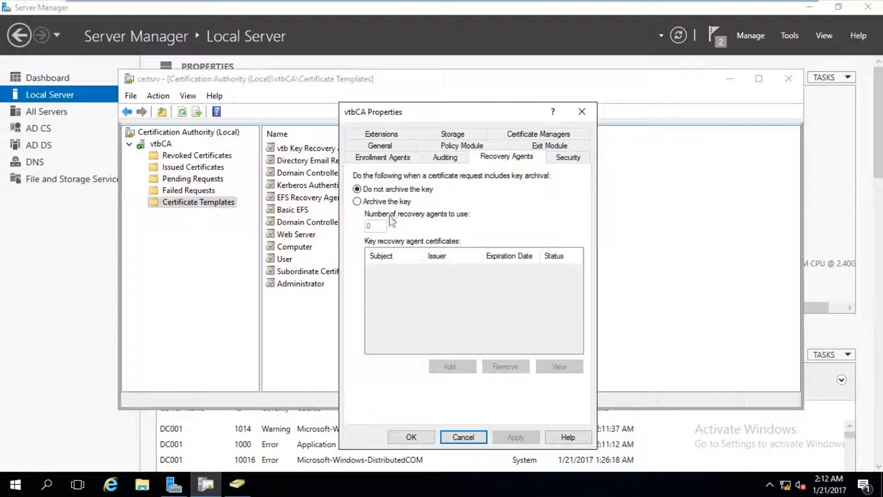
{"action": "left_click", "coordinate": [393, 202]}
{"action": "left_click", "coordinate": [469, 366]}
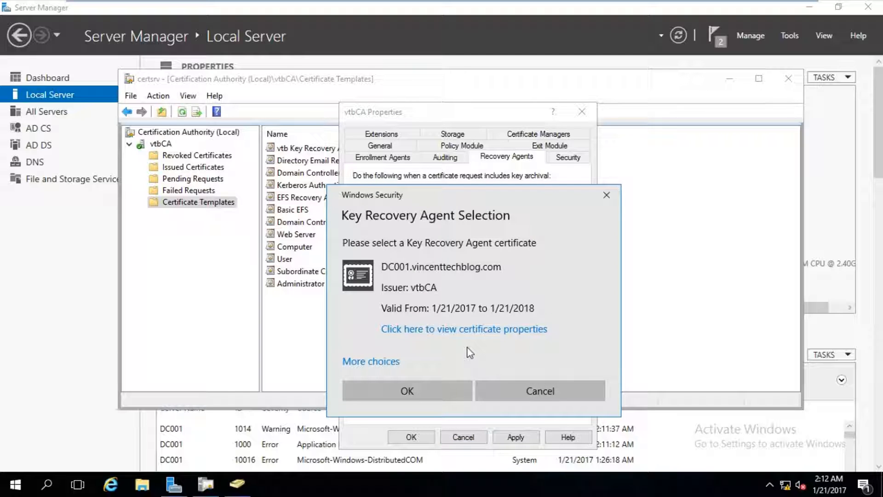
{"action": "left_click", "coordinate": [372, 361]}
{"action": "scroll", "coordinate": [588, 347], "scroll_direction": "down", "scroll_amount": 2}
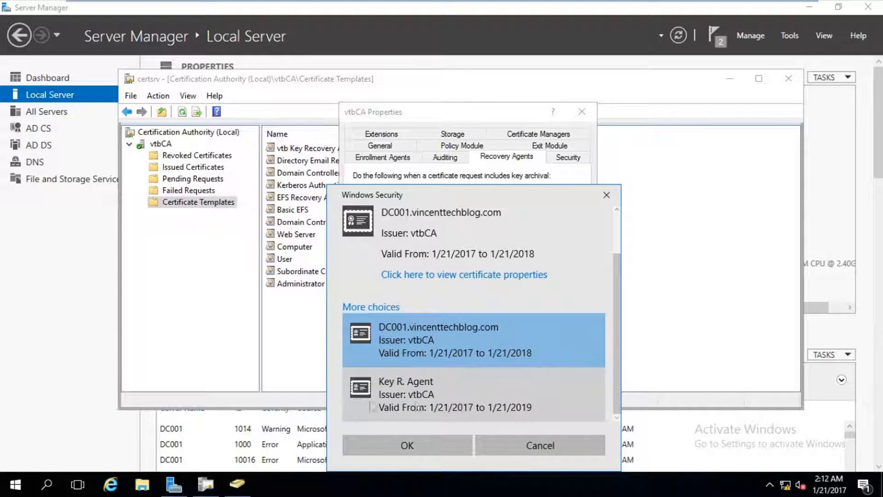
{"action": "left_click", "coordinate": [436, 393]}
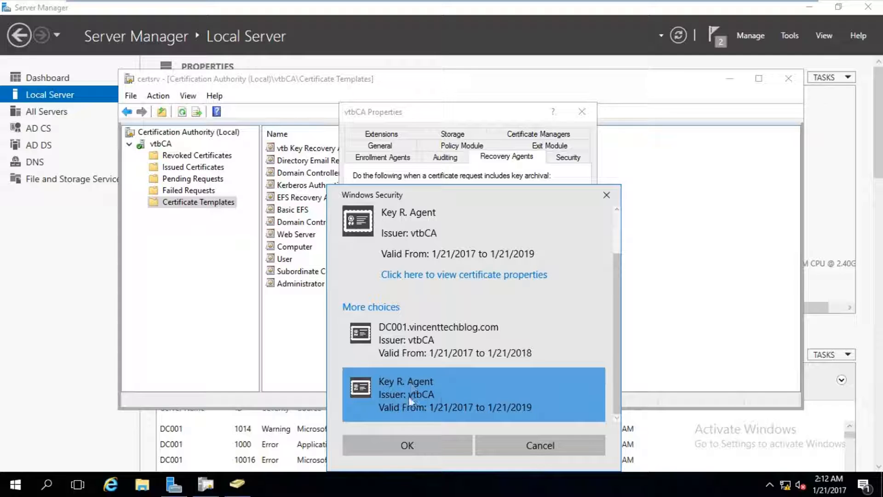
{"action": "left_click", "coordinate": [427, 442]}
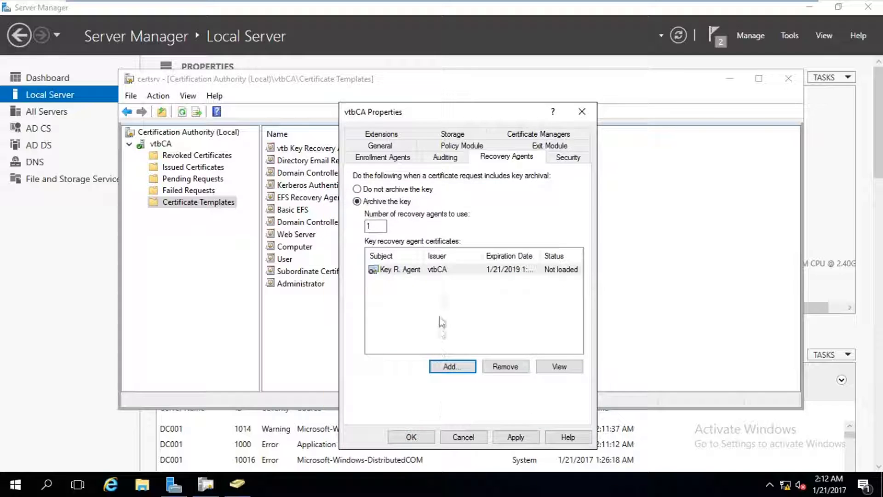
{"action": "left_click", "coordinate": [452, 272]}
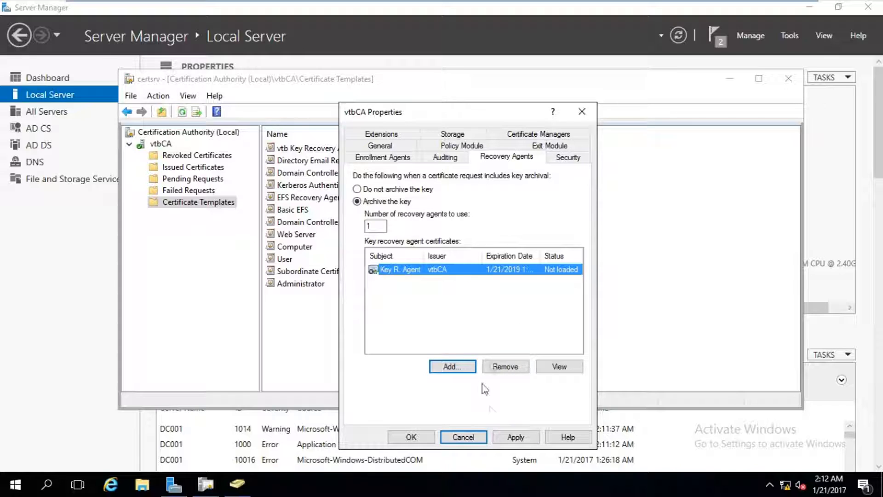
- Check Key R. Agent's certification path, then apply and restart AD CS so it shows Valid
{"action": "left_click", "coordinate": [559, 365]}
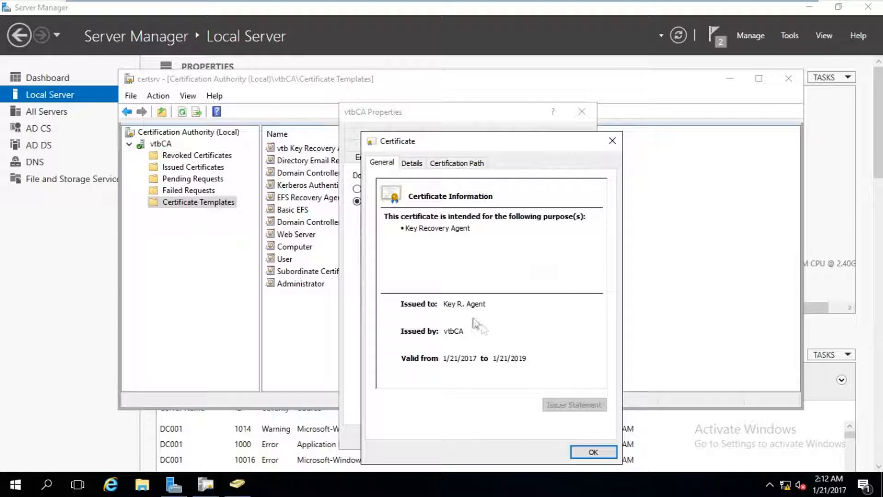
{"action": "left_click", "coordinate": [437, 165]}
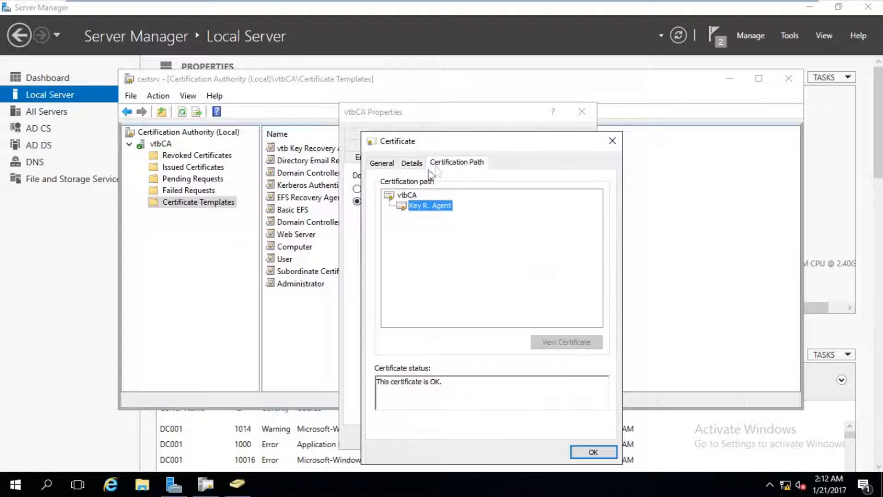
{"action": "left_click", "coordinate": [387, 166]}
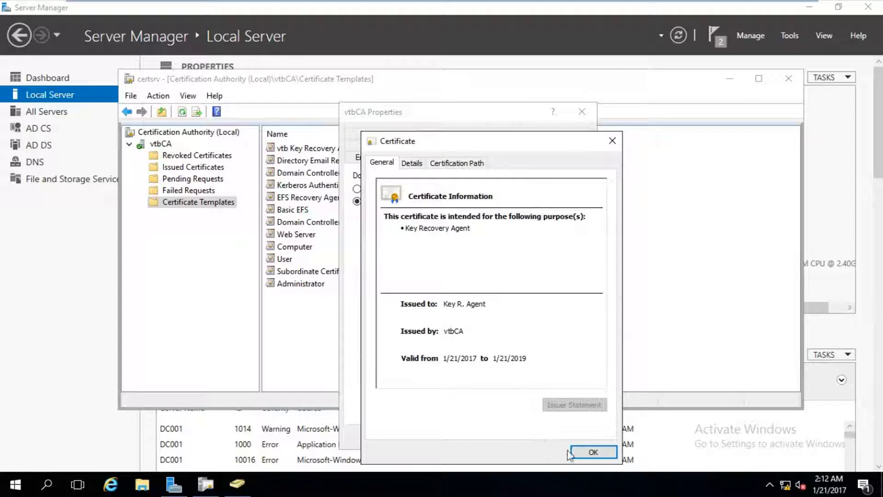
{"action": "left_click", "coordinate": [591, 451]}
{"action": "left_click", "coordinate": [513, 437]}
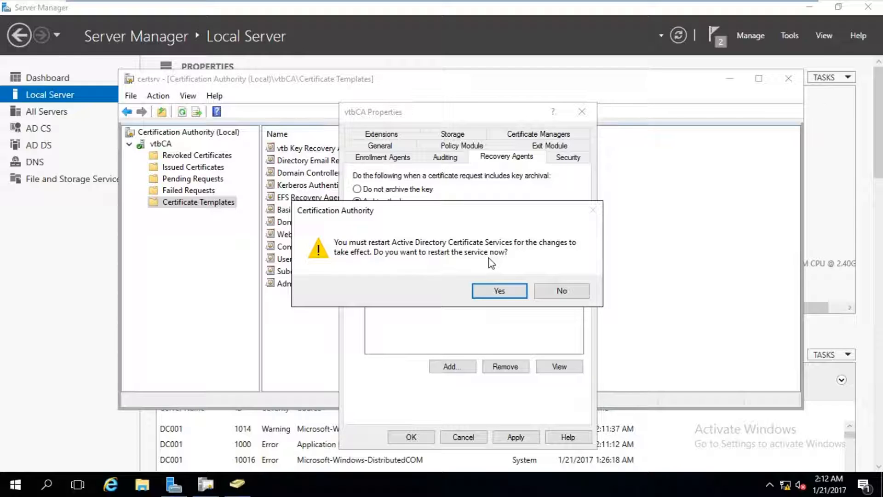
{"action": "left_click", "coordinate": [508, 290]}
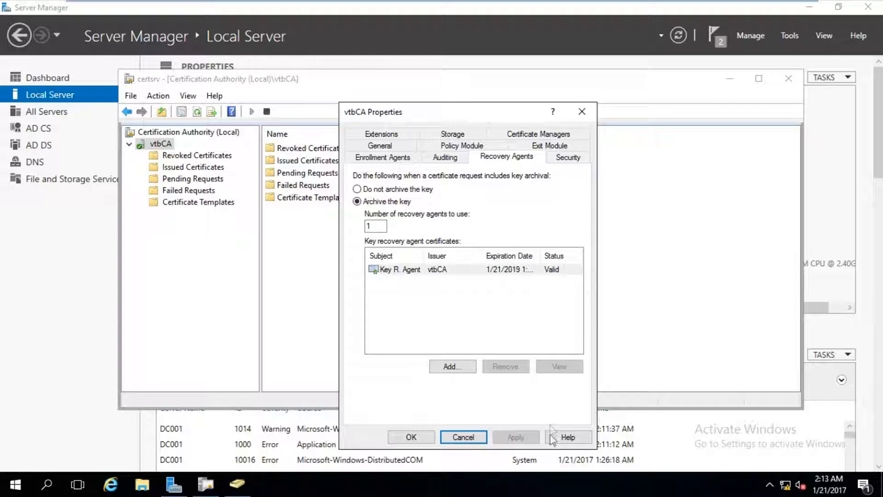
- Close vtbCA Properties and open the Certificate Templates Console through Manage
{"action": "left_click", "coordinate": [430, 438]}
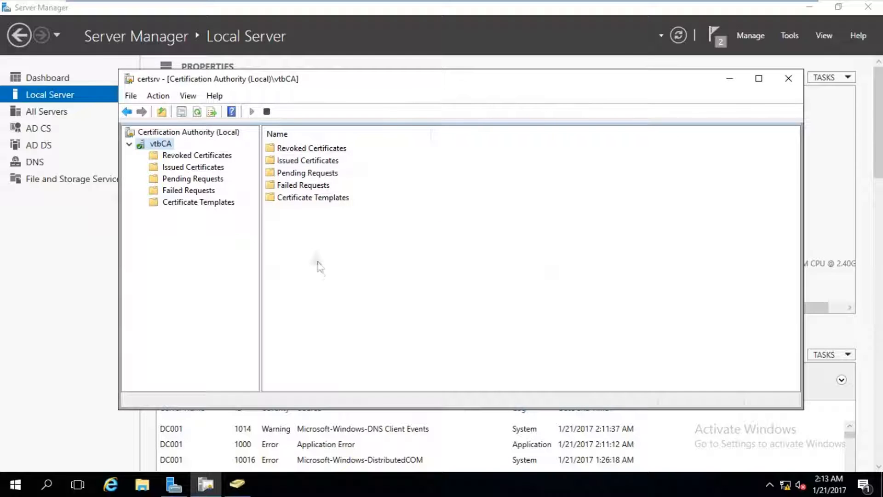
{"action": "left_click", "coordinate": [225, 202]}
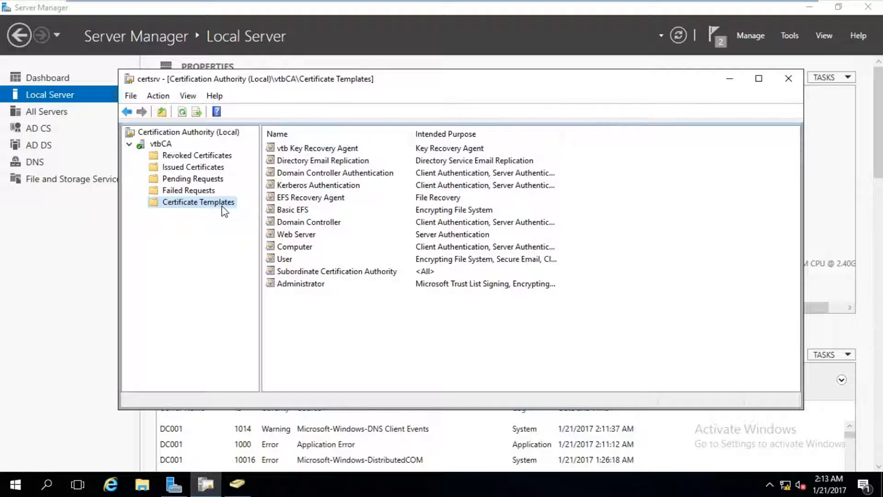
{"action": "right_click", "coordinate": [222, 206]}
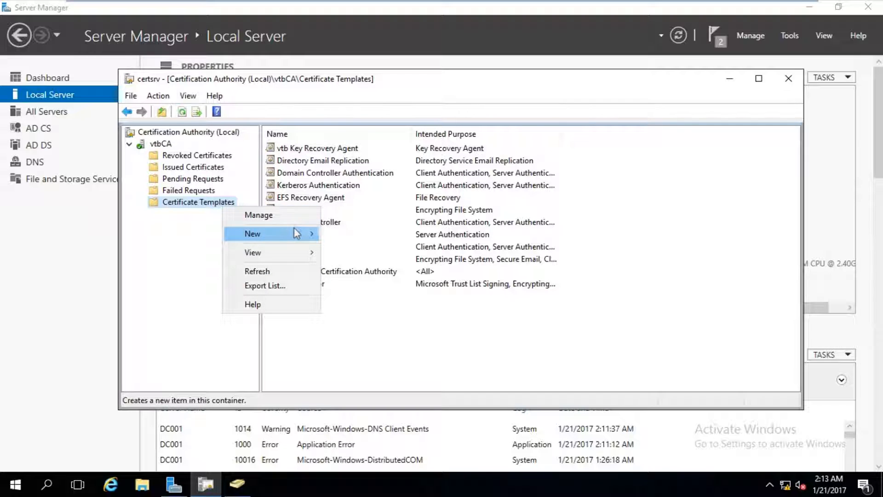
{"action": "left_click", "coordinate": [299, 215]}
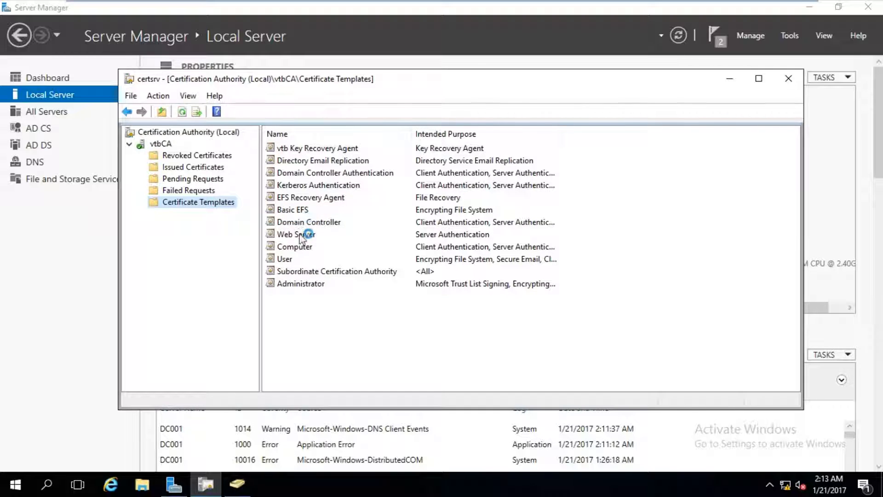
- Duplicate the User template and name the copy 'vtb Main Users Certificate'
{"action": "scroll", "coordinate": [307, 257], "scroll_direction": "down", "scroll_amount": 2}
{"action": "left_click", "coordinate": [239, 373]}
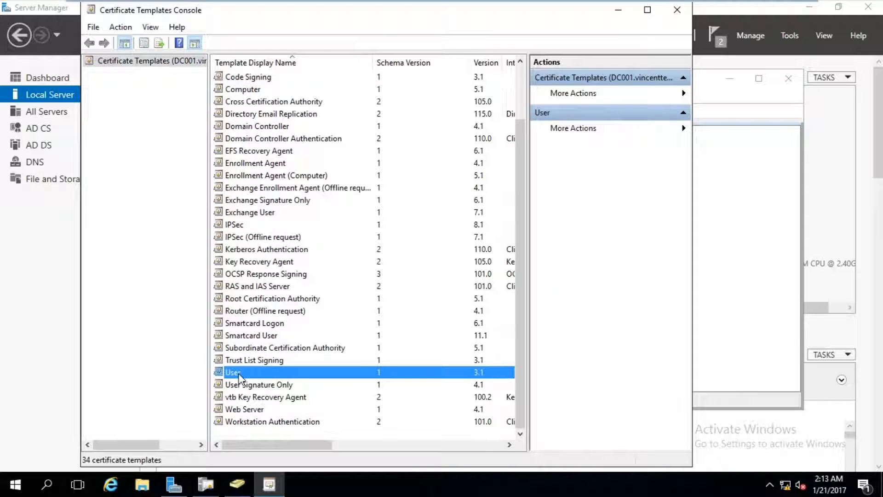
{"action": "right_click", "coordinate": [277, 372]}
{"action": "left_click", "coordinate": [298, 381]}
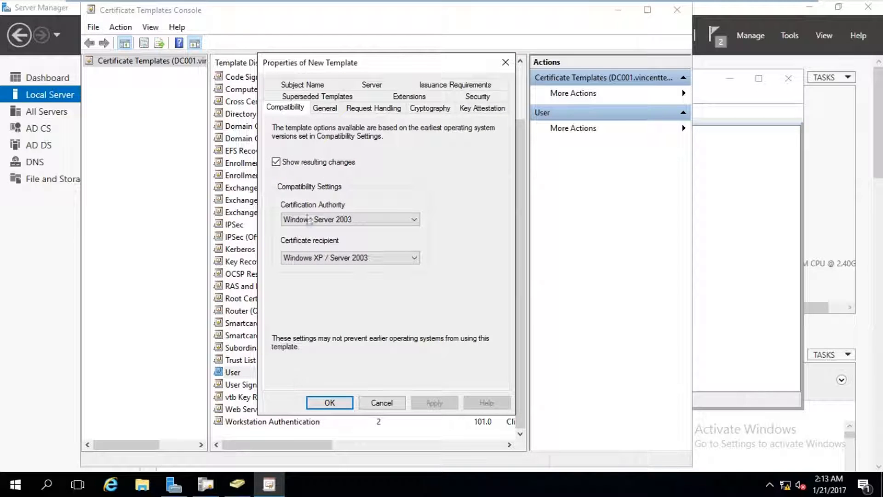
{"action": "left_click", "coordinate": [327, 110]}
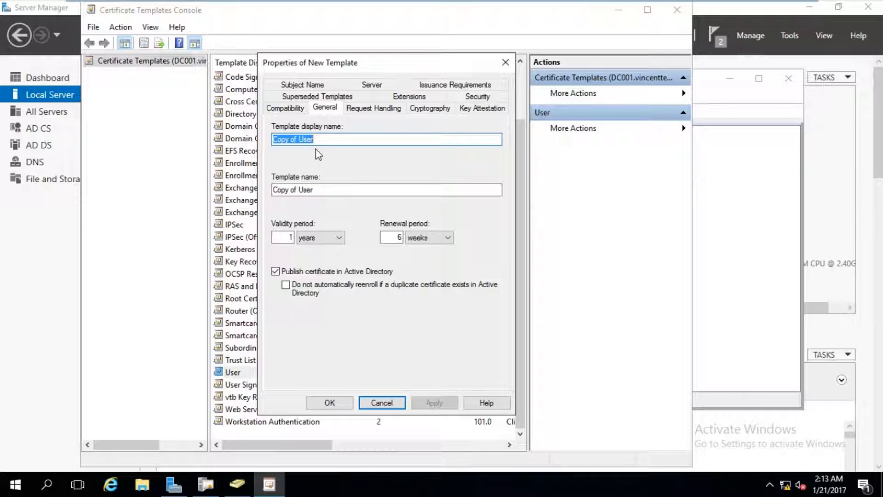
{"action": "type", "text": "vtb"}
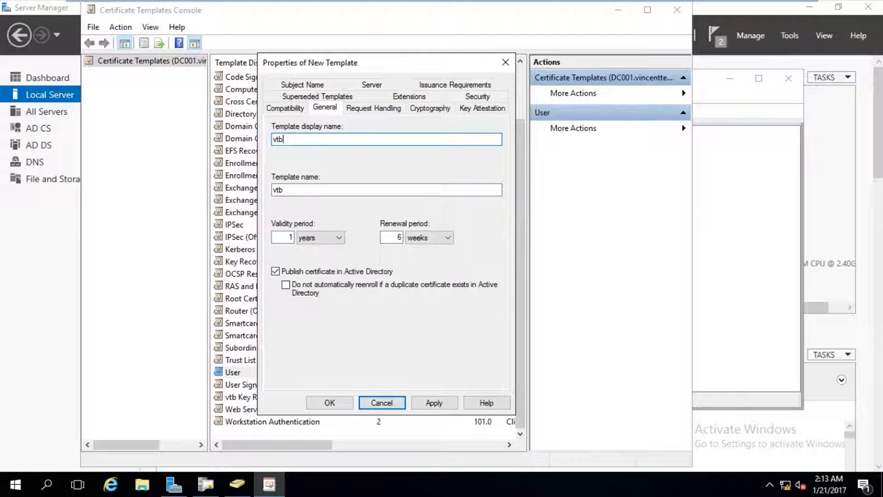
{"action": "type", "text": " Main User"}
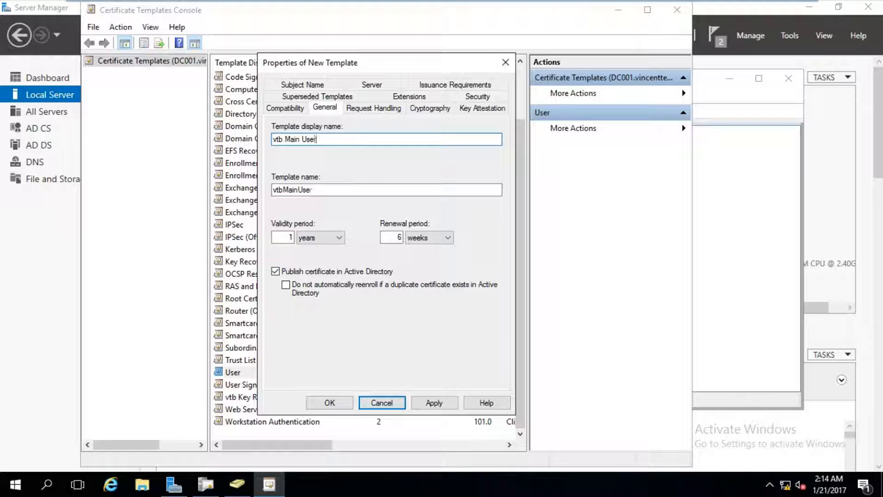
{"action": "type", "text": "s Certificate"}
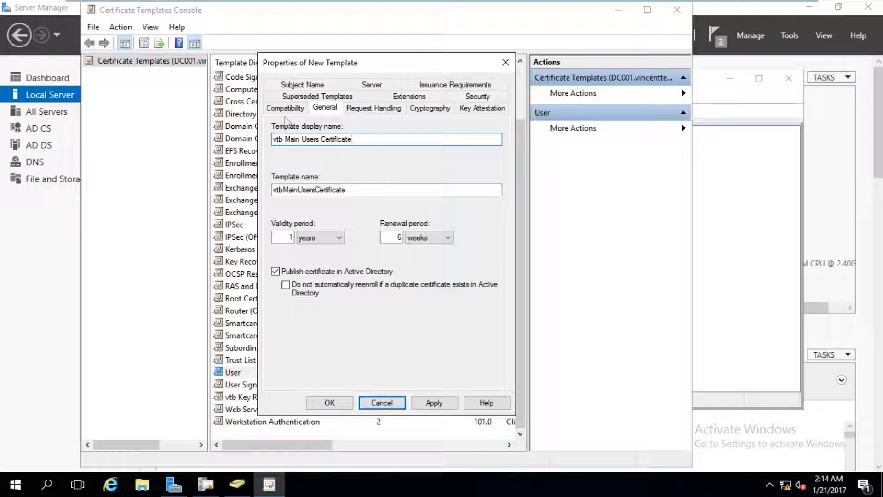
- Keep Signature and encryption as the purpose and enable archiving the subject's encryption private key
{"action": "left_click", "coordinate": [375, 114]}
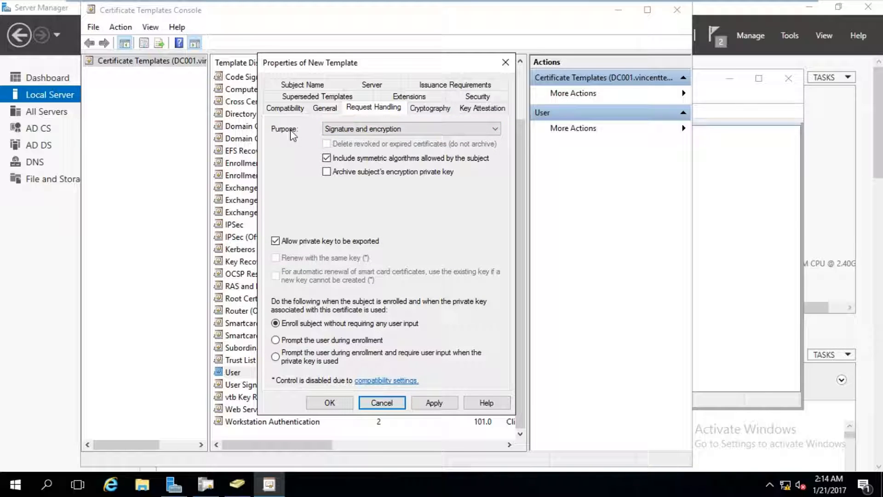
{"action": "left_click", "coordinate": [354, 131]}
{"action": "left_click", "coordinate": [358, 131]}
{"action": "left_click", "coordinate": [425, 173]}
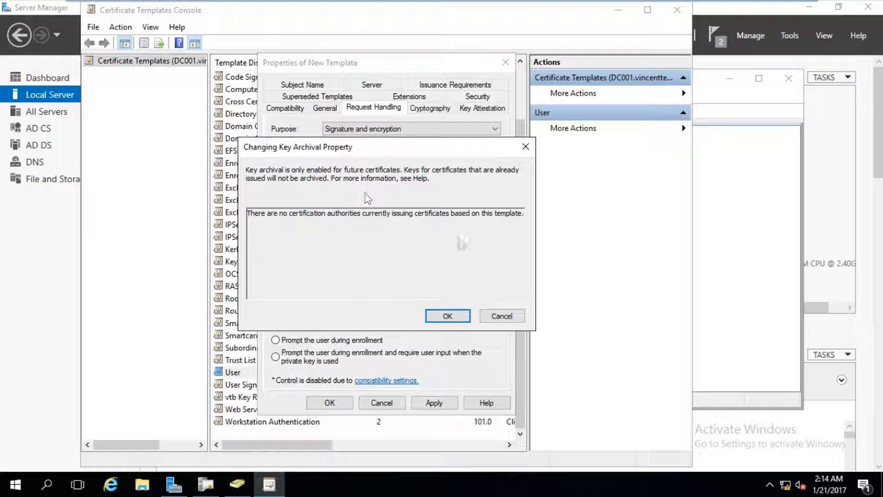
{"action": "left_click", "coordinate": [454, 317]}
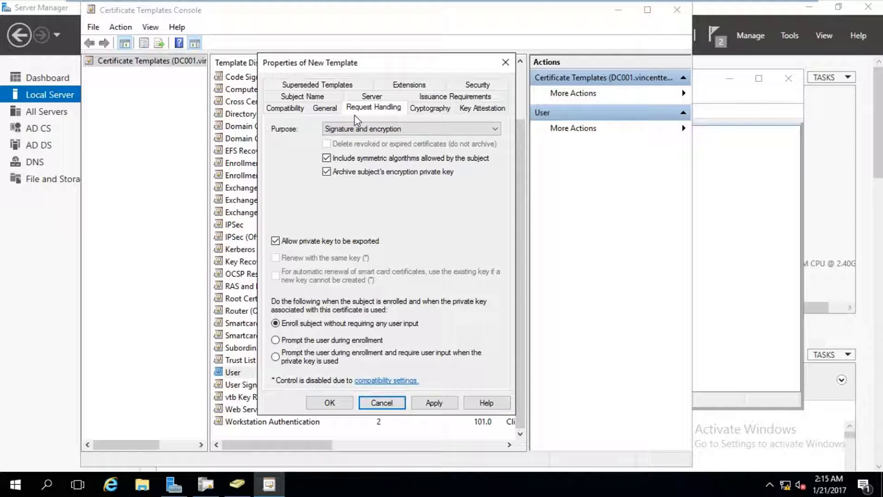
- Grant Domain Users Read alongside Enroll on the new template, apply, and save it
{"action": "left_click", "coordinate": [468, 87]}
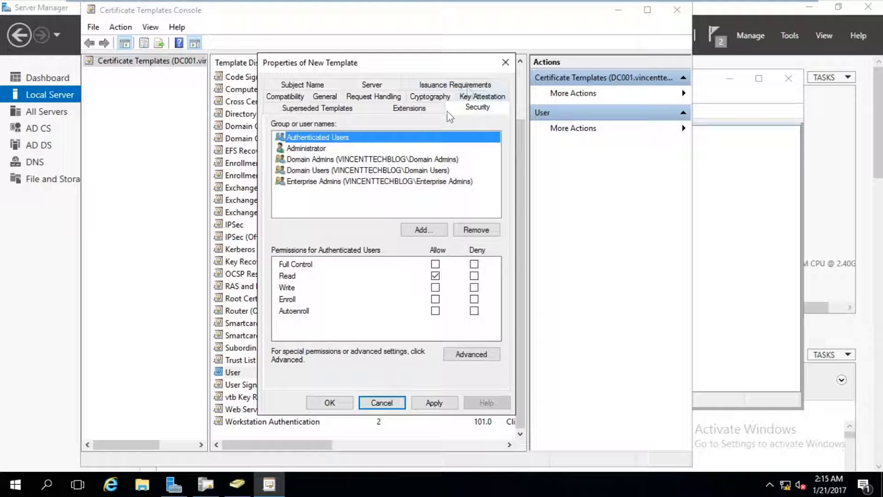
{"action": "left_click", "coordinate": [361, 161]}
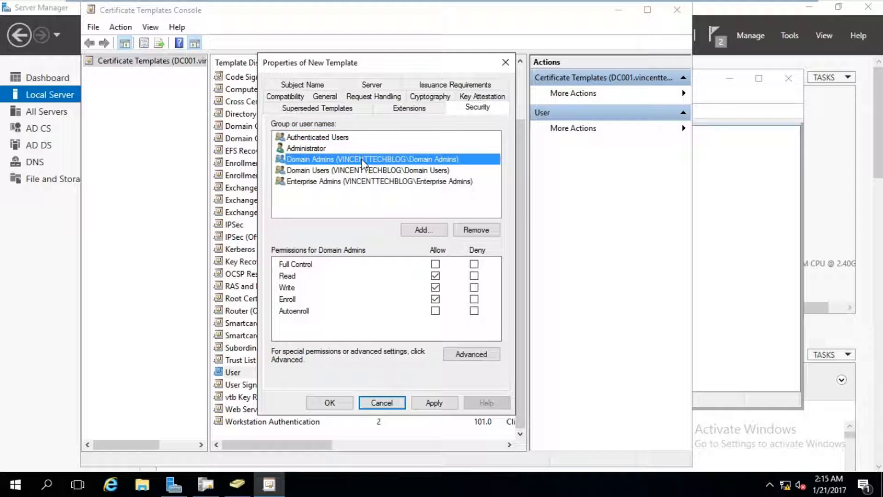
{"action": "left_click", "coordinate": [367, 171]}
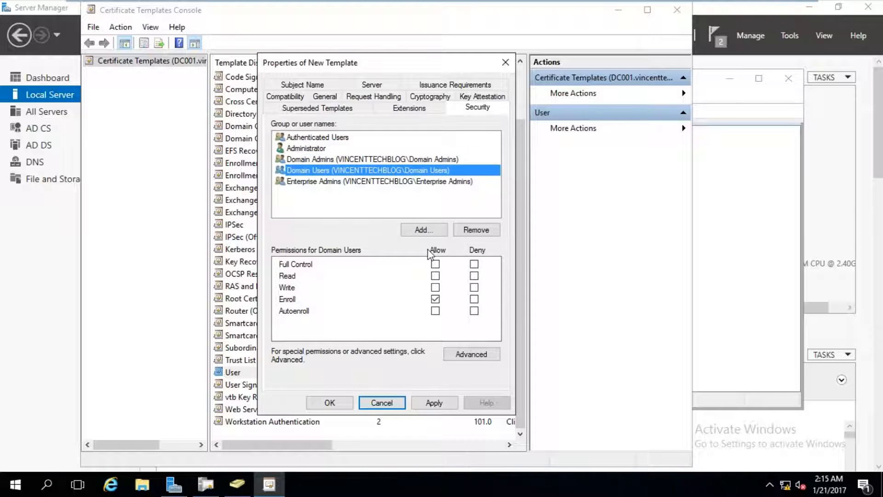
{"action": "left_click", "coordinate": [435, 276]}
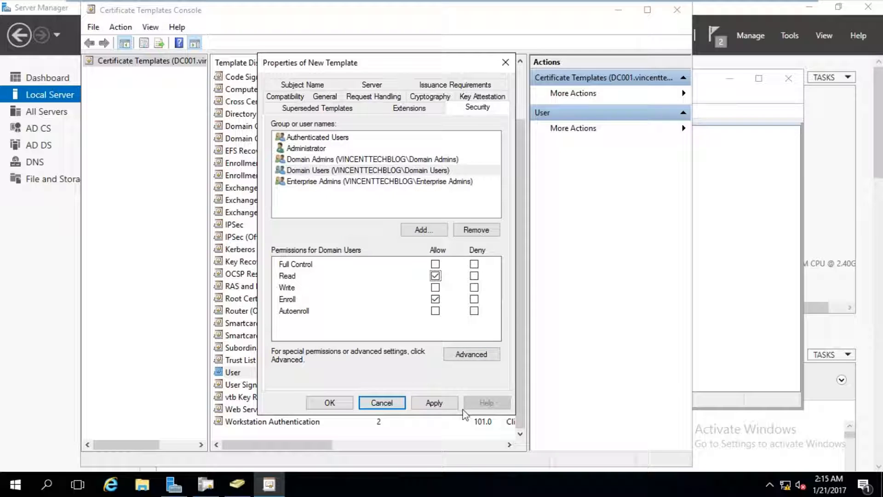
{"action": "left_click", "coordinate": [356, 139]}
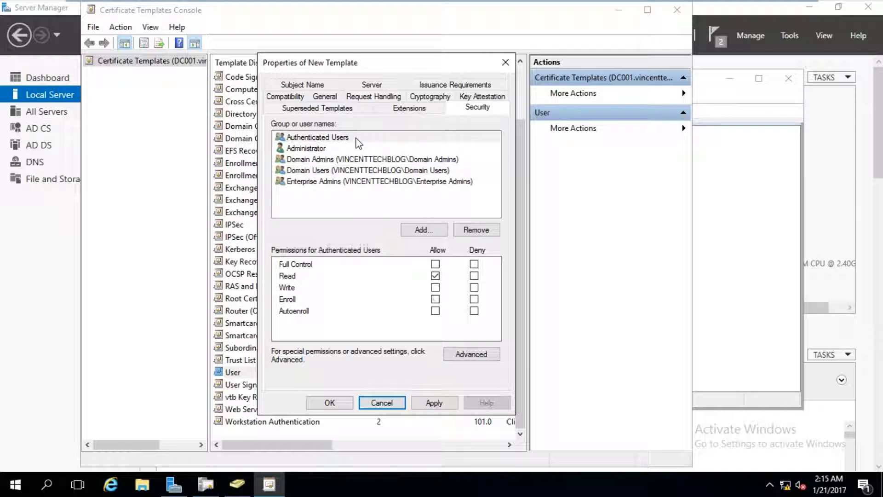
{"action": "left_click", "coordinate": [337, 159]}
{"action": "left_click", "coordinate": [343, 170]}
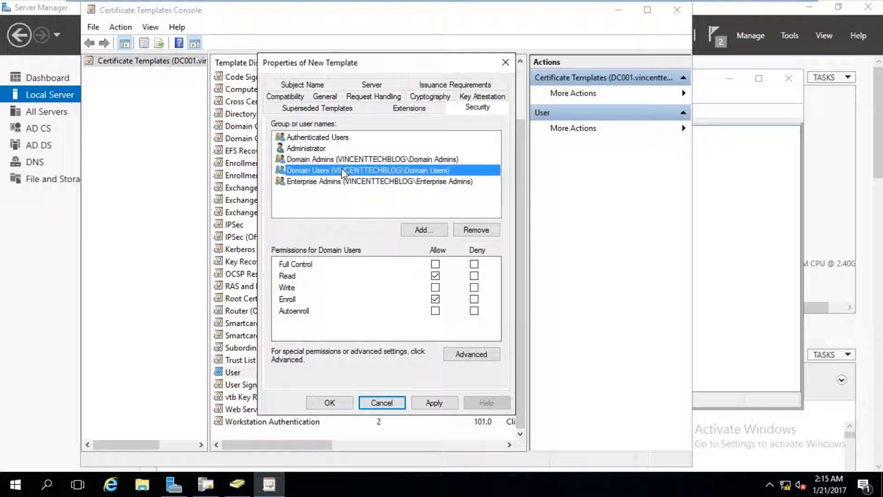
{"action": "left_click", "coordinate": [348, 183]}
{"action": "left_click", "coordinate": [433, 403]}
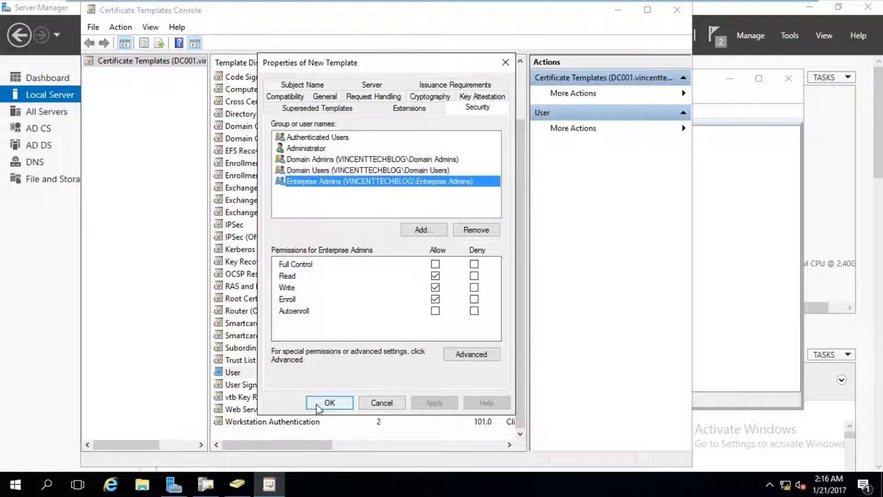
{"action": "left_click", "coordinate": [317, 403]}
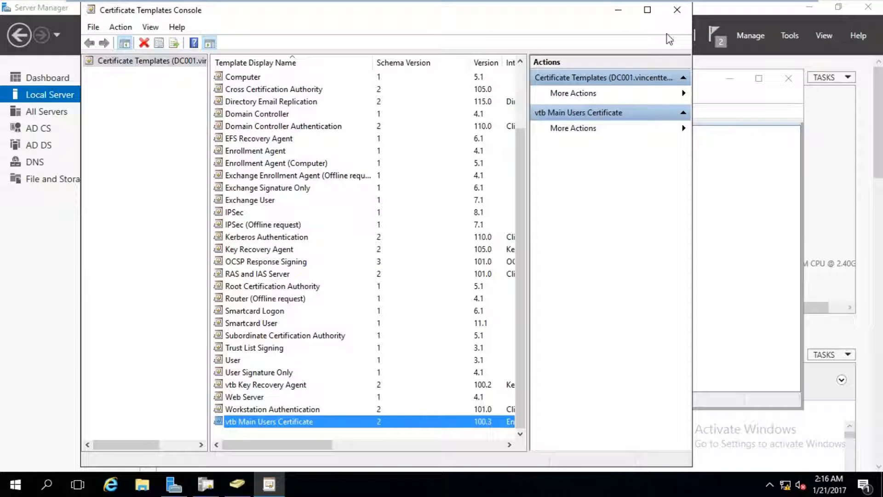
- Close the templates console and enable vtb Main Users Certificate as a template to issue on vtbCA
{"action": "left_click", "coordinate": [675, 10]}
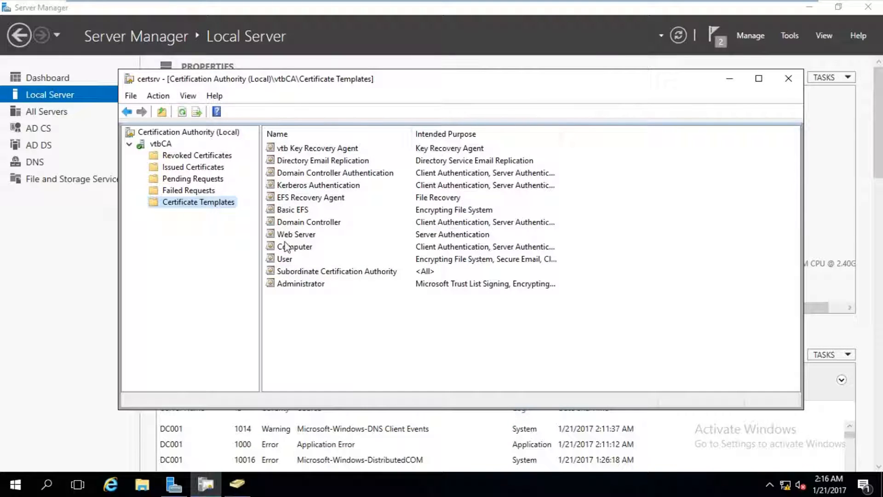
{"action": "right_click", "coordinate": [195, 204]}
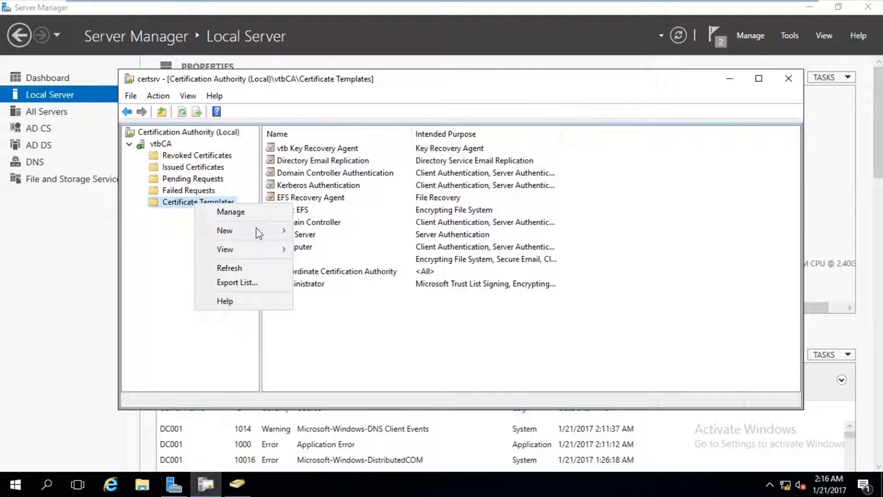
{"action": "mouse_move", "coordinate": [255, 232]}
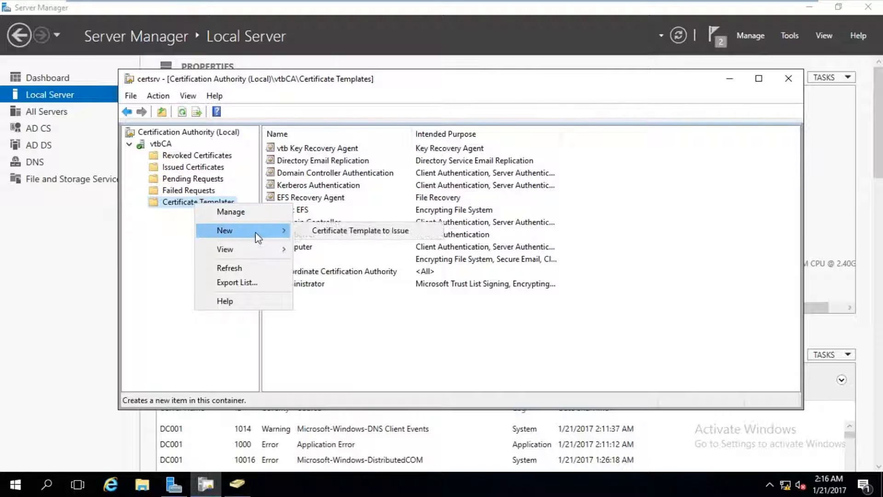
{"action": "left_click", "coordinate": [332, 233]}
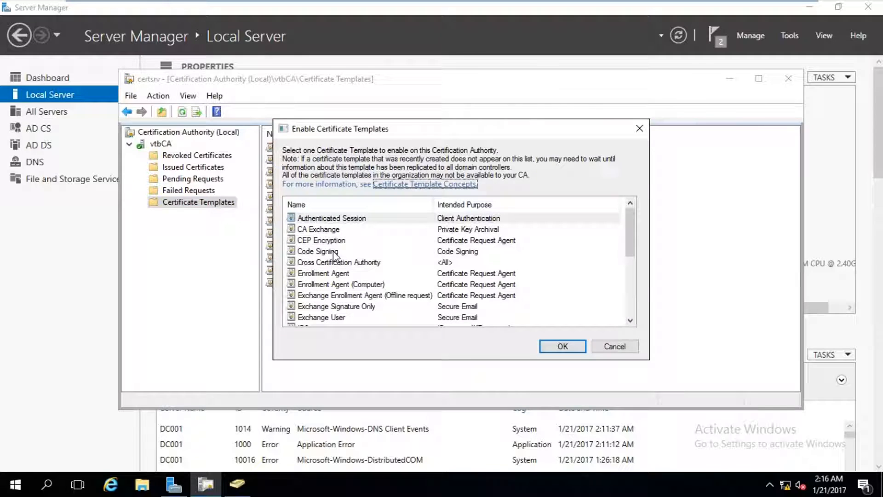
{"action": "left_click", "coordinate": [344, 251]}
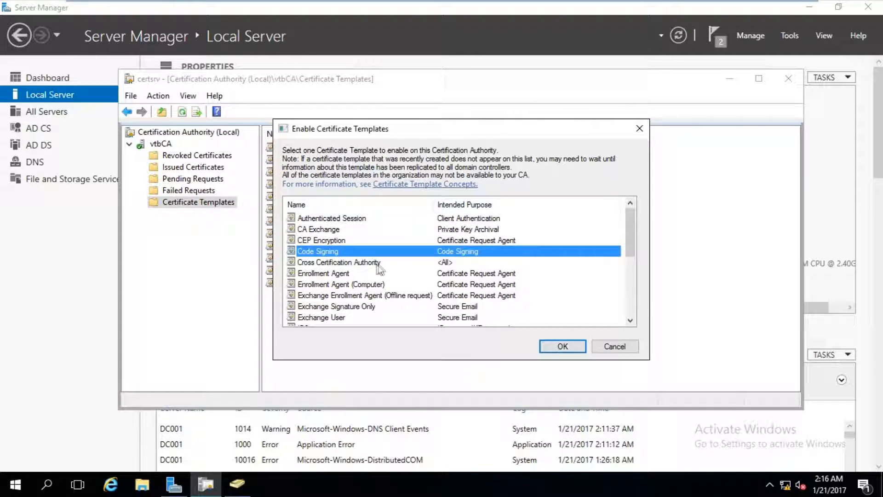
{"action": "scroll", "coordinate": [380, 266], "scroll_direction": "down", "scroll_amount": 5}
{"action": "left_click", "coordinate": [353, 307]}
{"action": "left_click", "coordinate": [555, 347]}
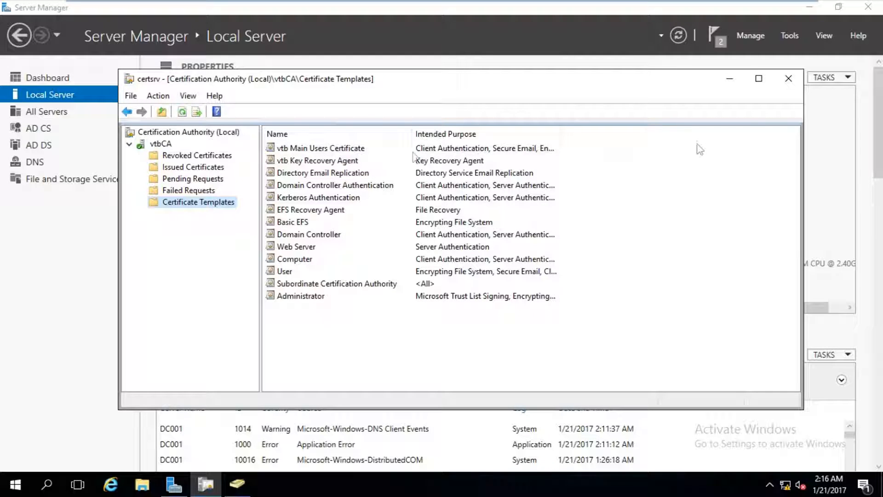
- Close the Certification Authority console and return to the Users folder in Active Directory Users and Computers
{"action": "left_click", "coordinate": [786, 85]}
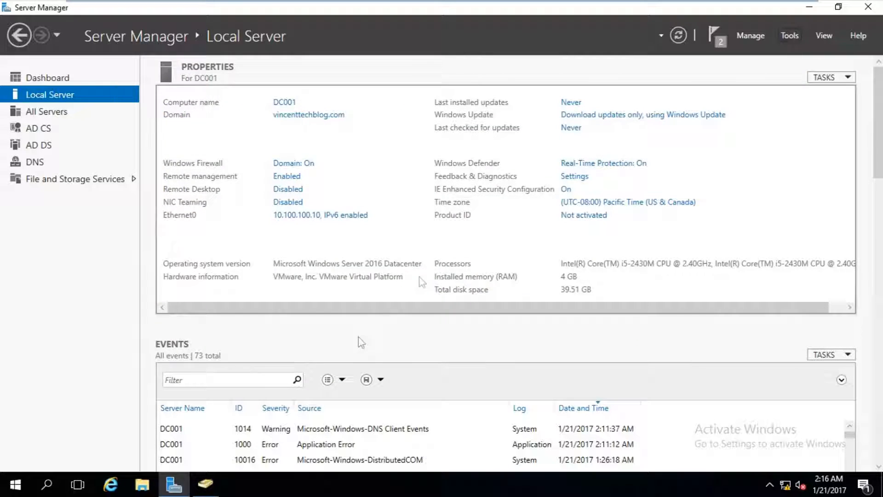
{"action": "left_click", "coordinate": [213, 478]}
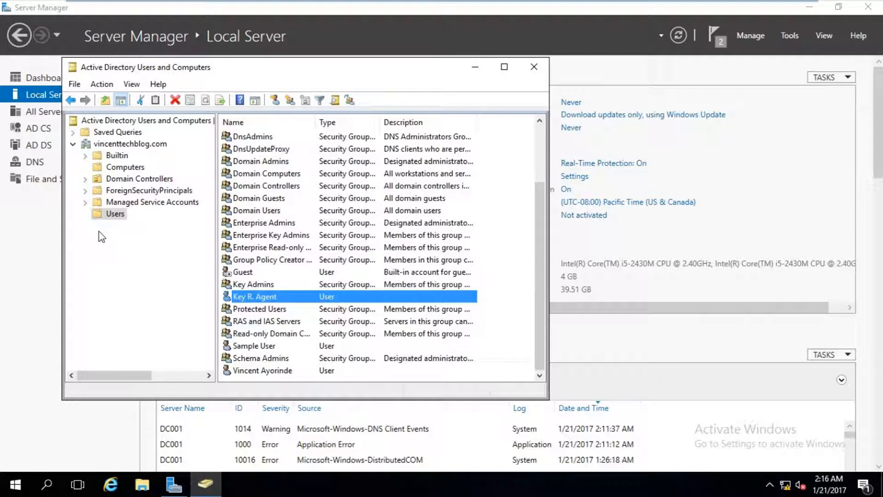
{"action": "right_click", "coordinate": [102, 214]}
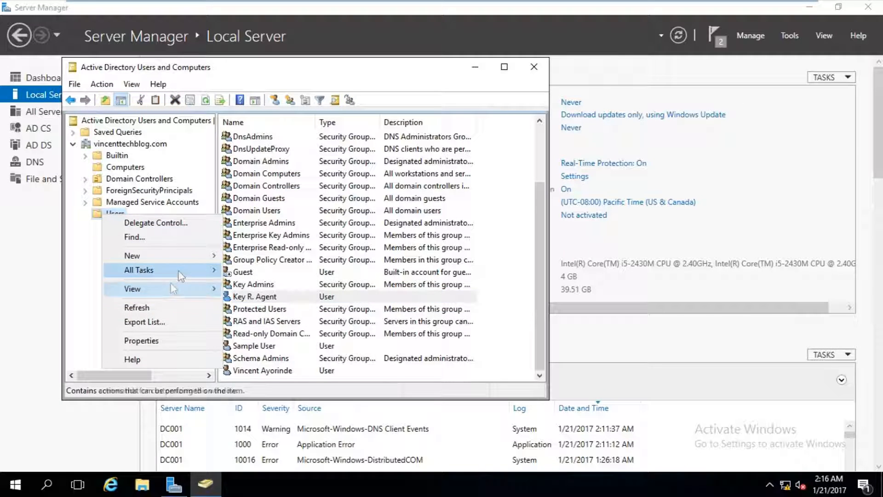
- Create a new user with first name, last name, logon name and a password not requiring change at logon
{"action": "mouse_move", "coordinate": [190, 260]}
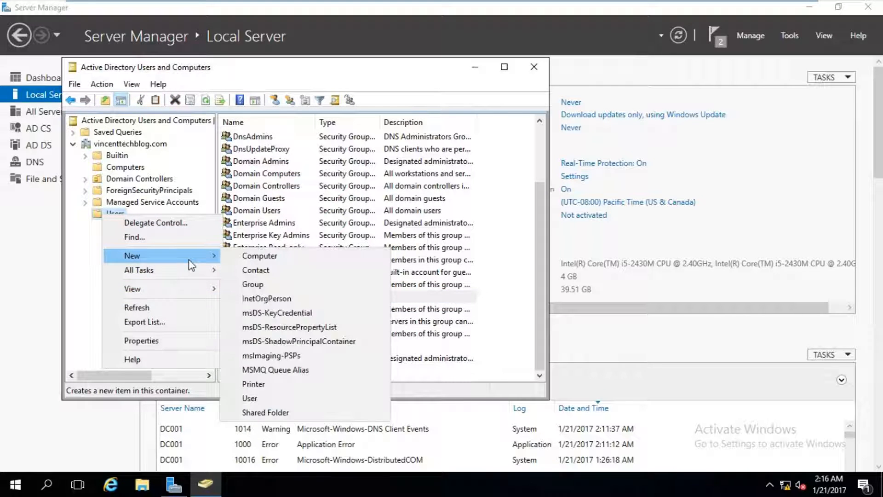
{"action": "left_click", "coordinate": [253, 397]}
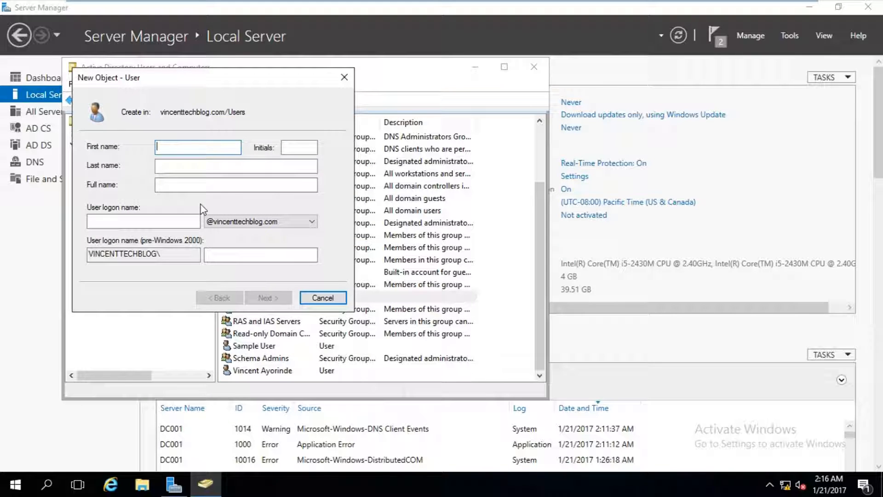
{"action": "type", "text": "Vincent "}
{"action": "type", "text": "V"}
{"action": "key", "text": "Tab"}
{"action": "type", "text": "Ayorinde"}
{"action": "key", "text": "Tab"}
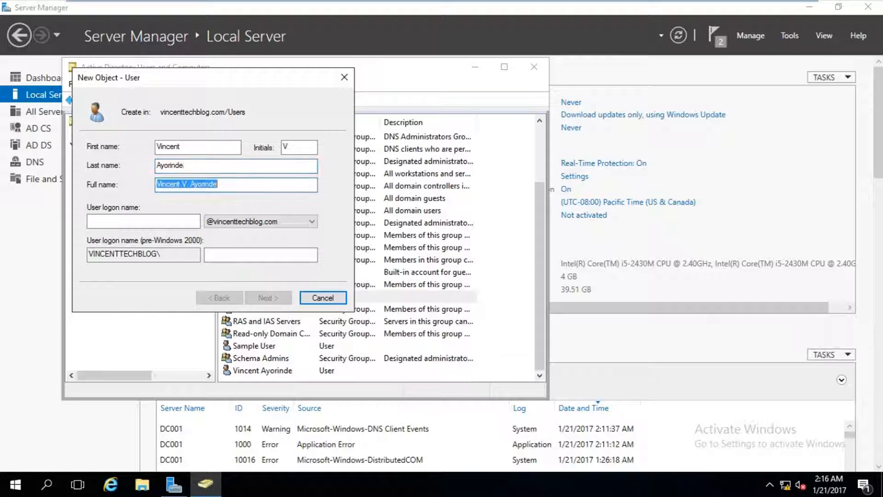
{"action": "key", "text": "Tab"}
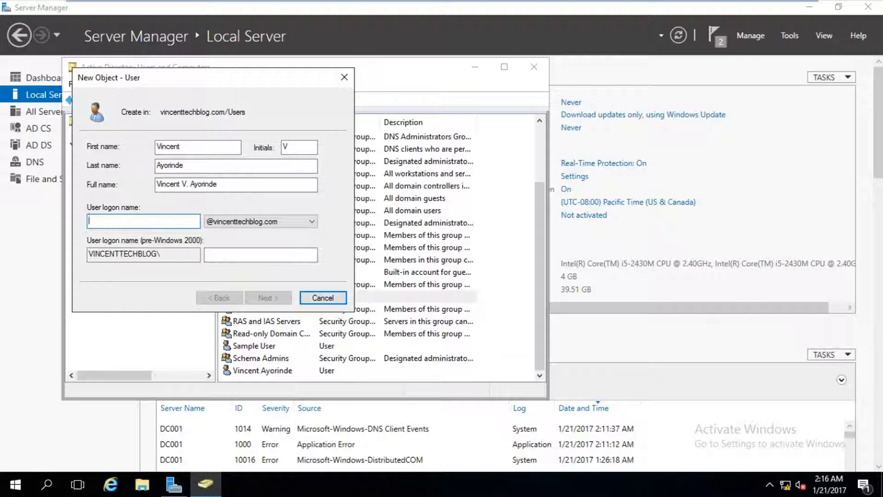
{"action": "type", "text": "vin"}
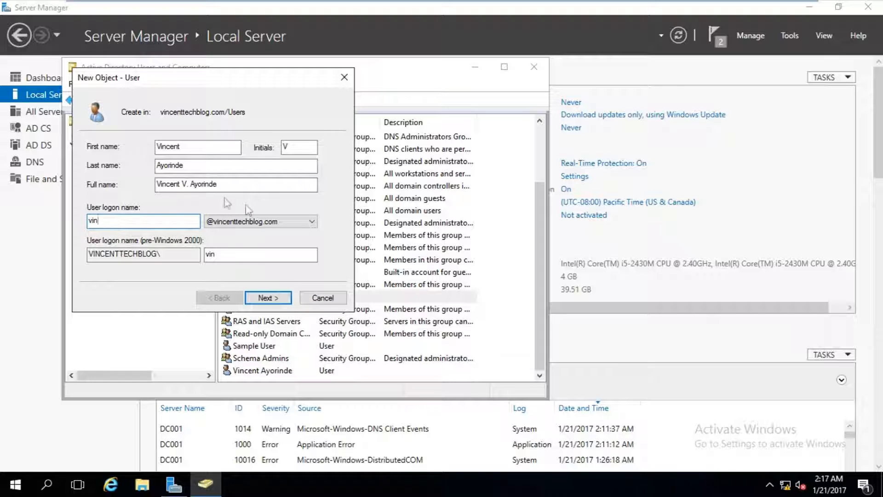
{"action": "left_click", "coordinate": [264, 299]}
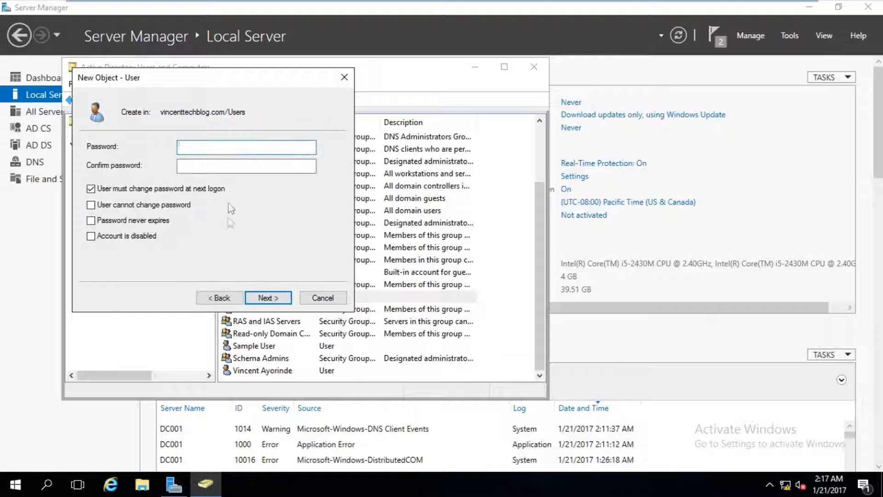
{"action": "type", "text": "•••••••••"}
{"action": "key", "text": "Tab"}
{"action": "type", "text": "•"}
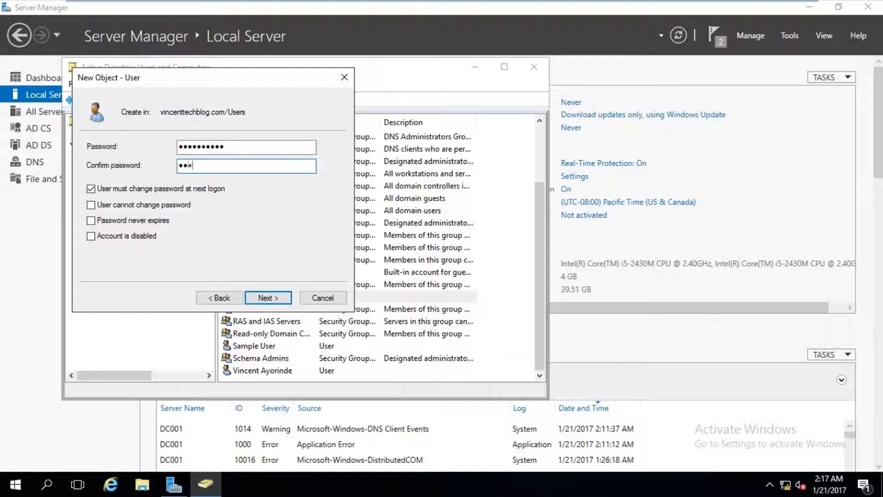
{"action": "type", "text": "•••••••••"}
{"action": "left_click", "coordinate": [220, 189]}
{"action": "left_click", "coordinate": [269, 298]}
{"action": "left_click", "coordinate": [269, 298]}
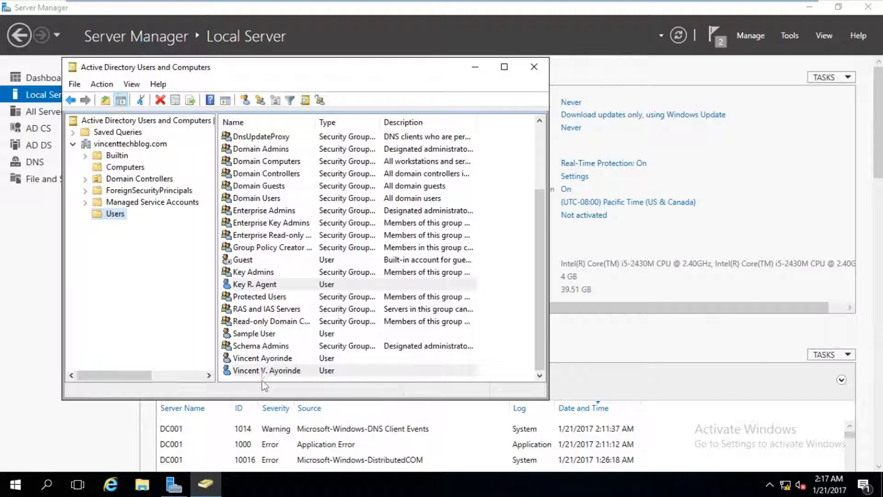
- Add the new user's e-mail address in Properties and minimise the console
{"action": "double_click", "coordinate": [263, 371]}
{"action": "left_click", "coordinate": [264, 295]}
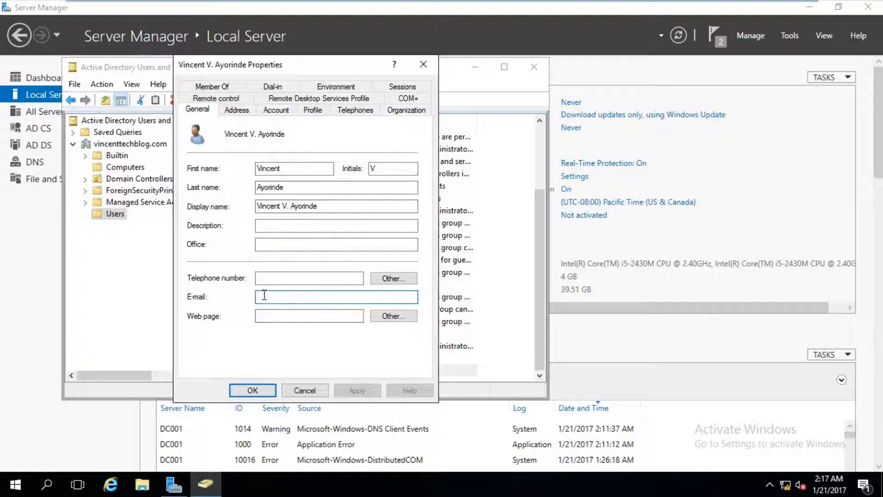
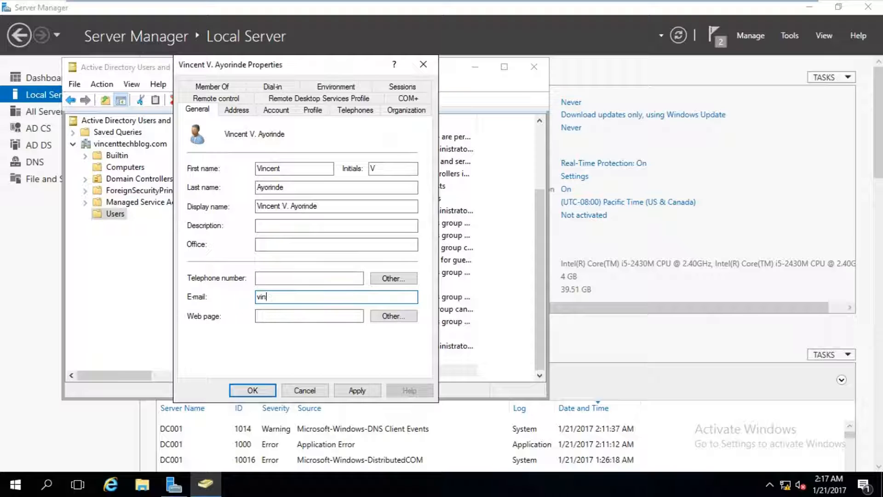
{"action": "left_click", "coordinate": [252, 390]}
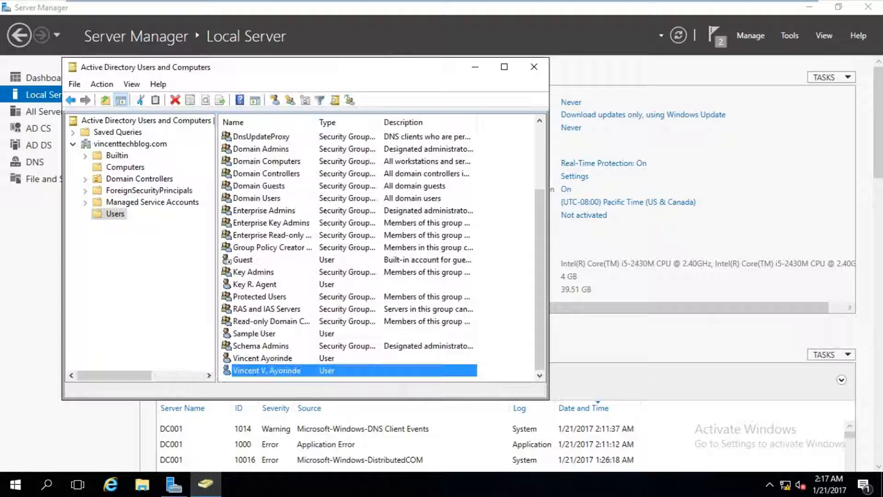
{"action": "left_click", "coordinate": [474, 67]}
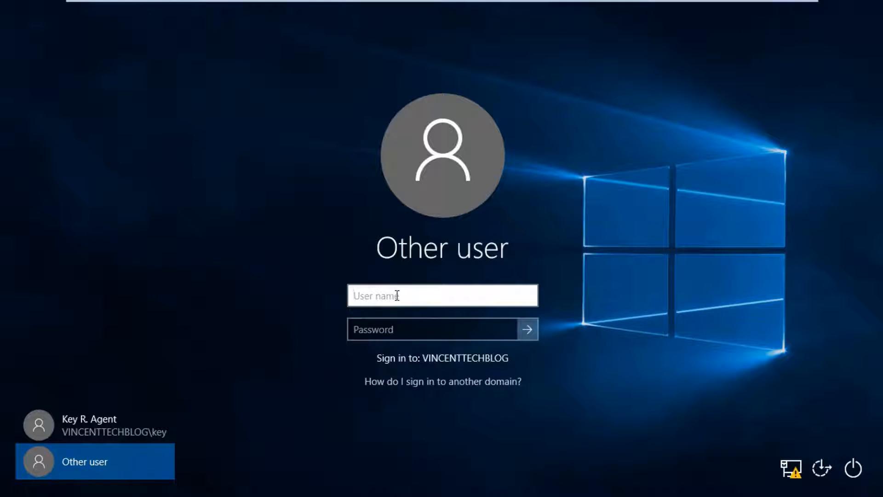
- Sign in to the Windows 10 client with the new domain user's logon name and password
{"action": "type", "text": "vinc"}
{"action": "key", "text": "Tab"}
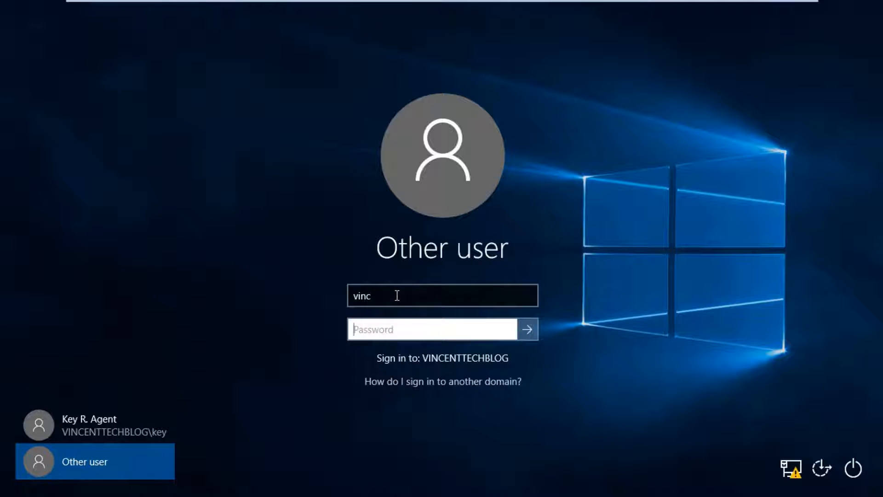
{"action": "left_click", "coordinate": [397, 295]}
{"action": "key", "text": "BackSpace"}
{"action": "key", "text": "Tab"}
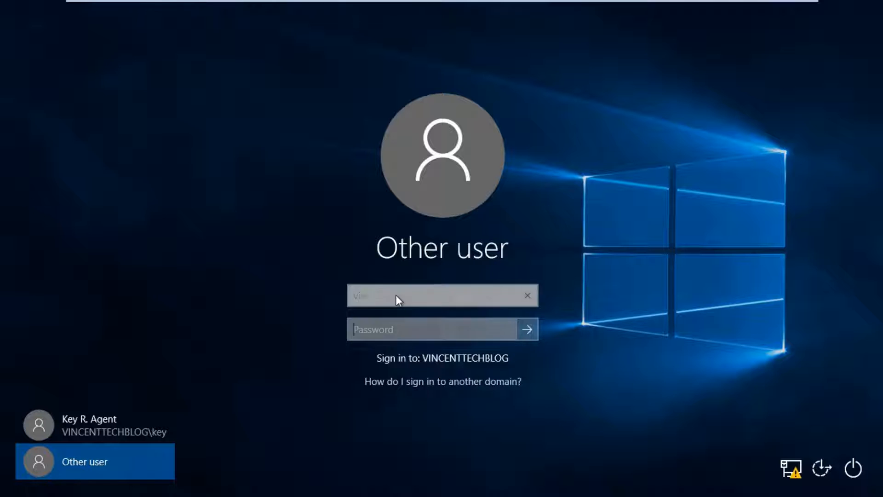
{"action": "type", "text": "••••••••"}
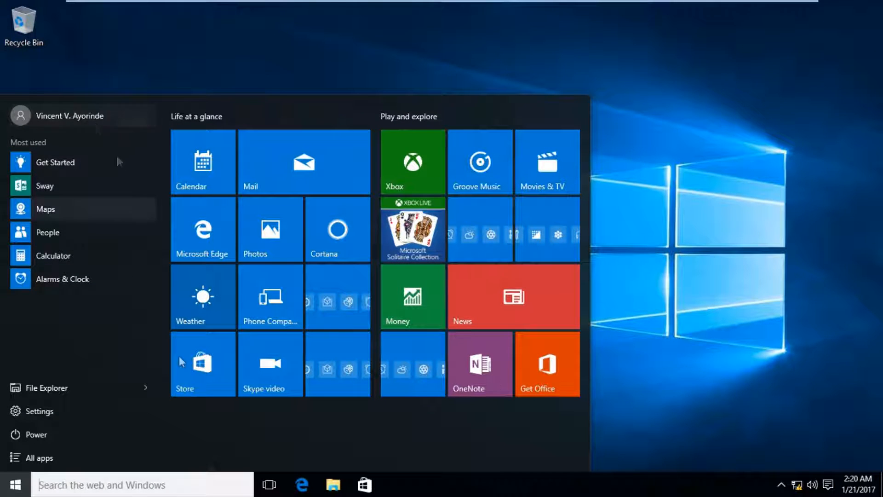
- Launch mmc from the Windows search box
{"action": "left_click", "coordinate": [205, 490]}
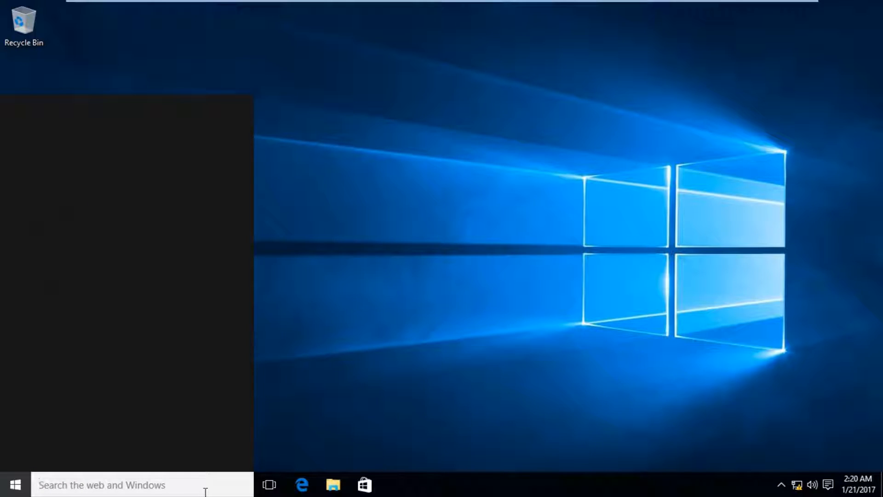
{"action": "type", "text": "mmc"}
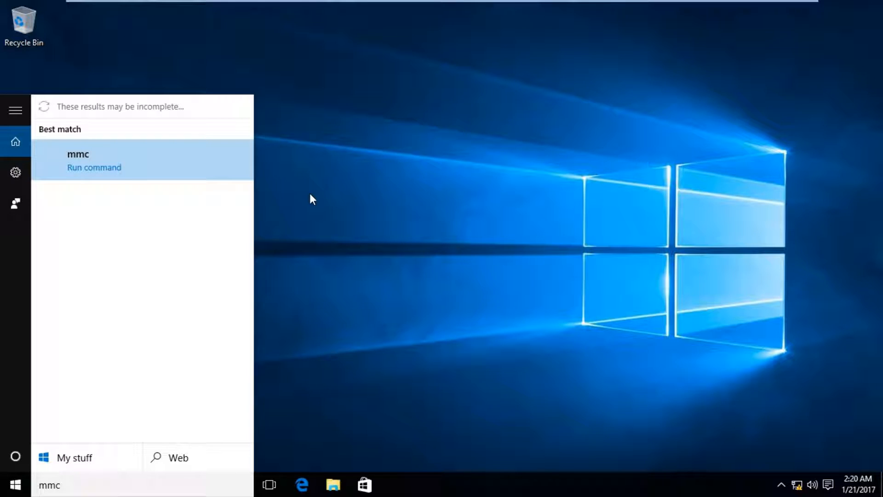
{"action": "key", "text": "Return"}
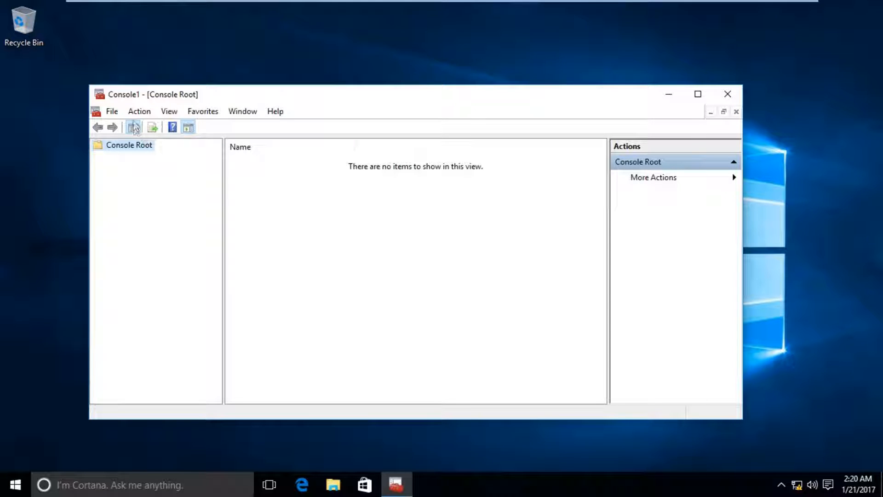
- Add the Certificates snap-in for My user account and expand it to the Personal store
{"action": "left_click", "coordinate": [112, 111]}
{"action": "left_click", "coordinate": [153, 193]}
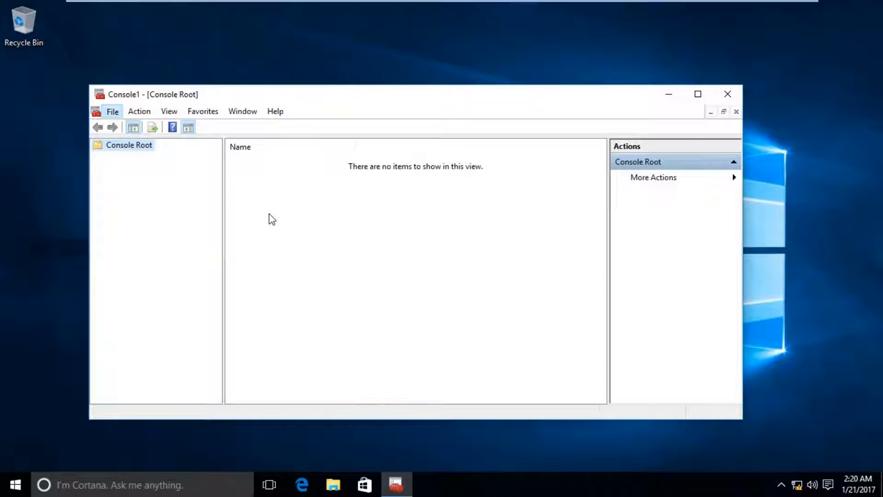
{"action": "left_click", "coordinate": [248, 205]}
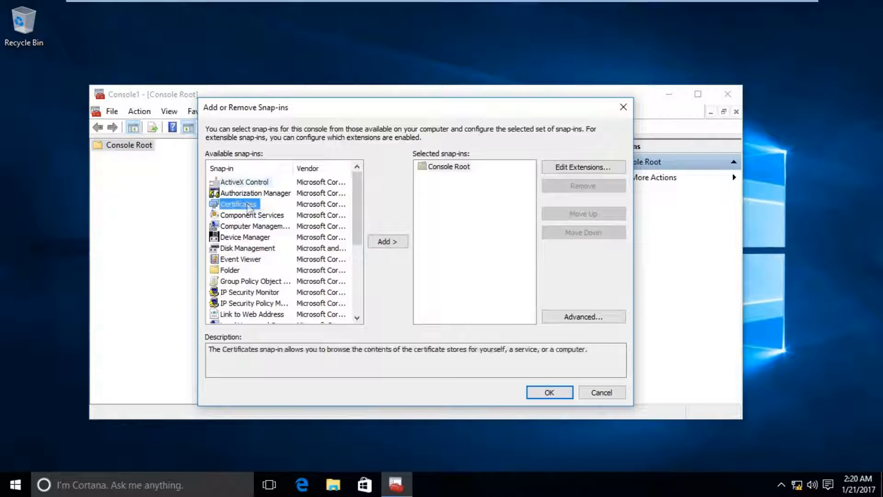
{"action": "left_click", "coordinate": [387, 242]}
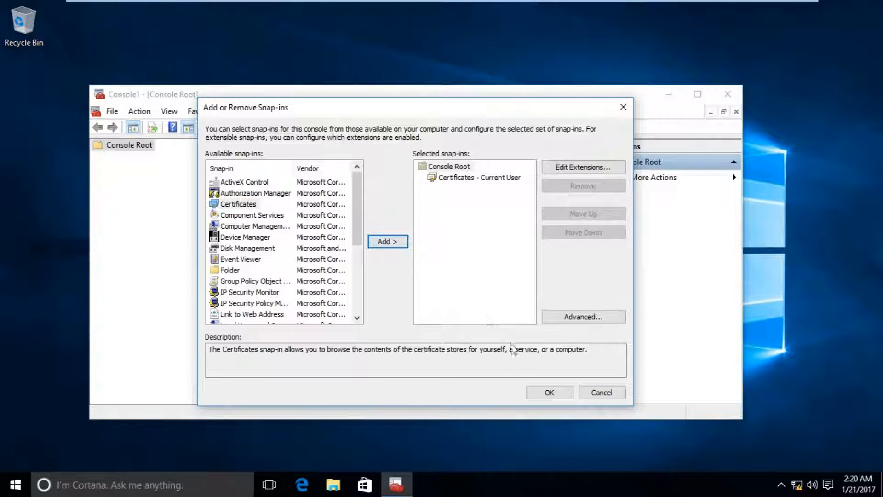
{"action": "left_click", "coordinate": [549, 394]}
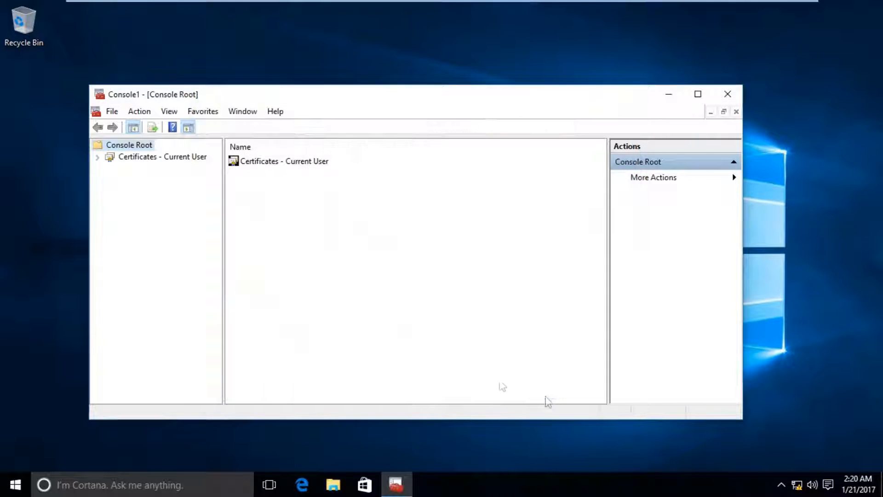
{"action": "left_click", "coordinate": [97, 157]}
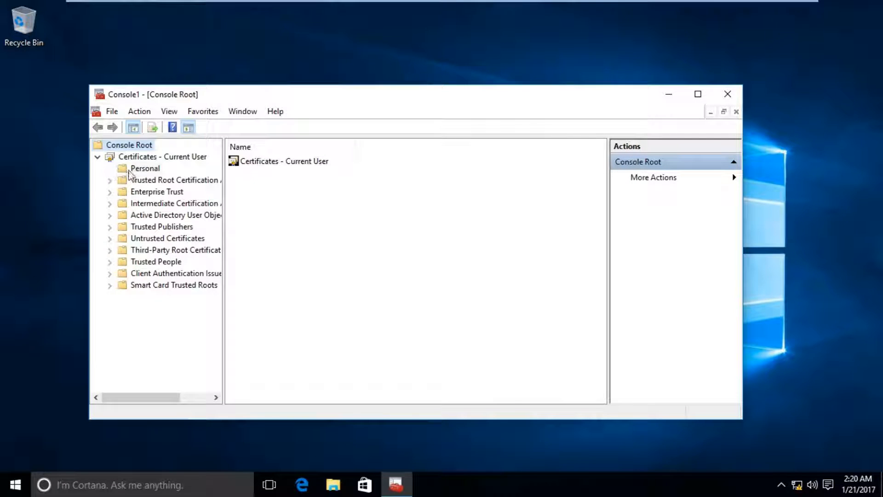
{"action": "left_click", "coordinate": [138, 169]}
{"action": "right_click", "coordinate": [129, 169]}
- Request and enroll a vtb Main Users Certificate through the certificate enrollment wizard
{"action": "mouse_move", "coordinate": [202, 198]}
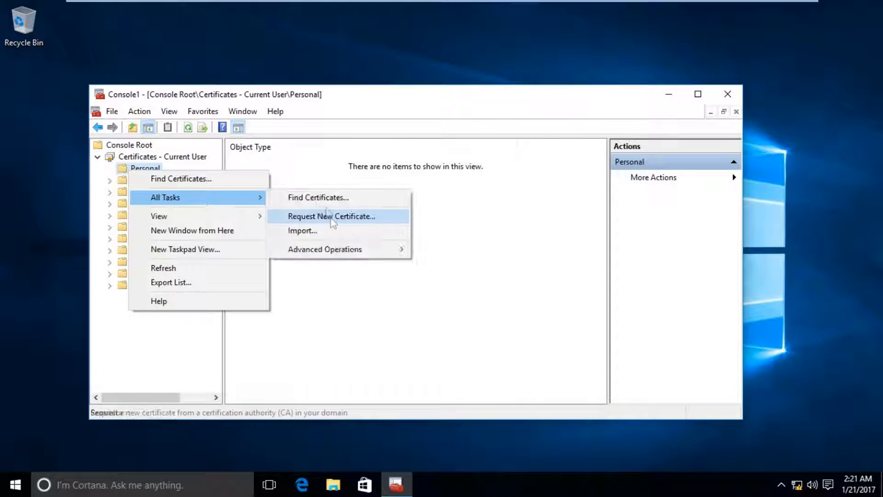
{"action": "left_click", "coordinate": [330, 218]}
{"action": "left_click", "coordinate": [528, 390]}
{"action": "left_click", "coordinate": [528, 391]}
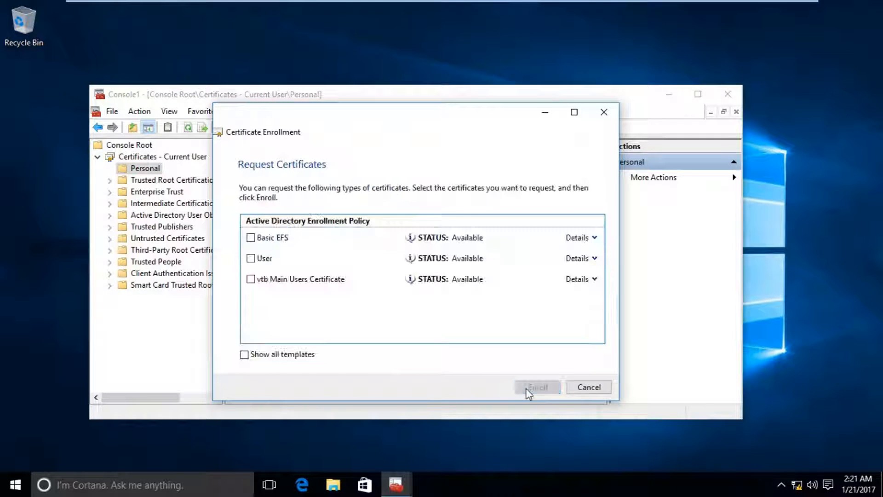
{"action": "left_click", "coordinate": [251, 280]}
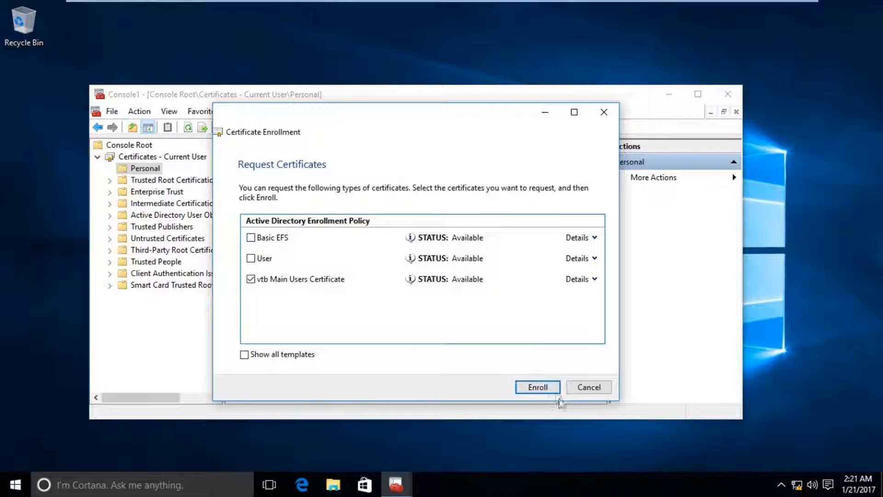
{"action": "left_click", "coordinate": [552, 390]}
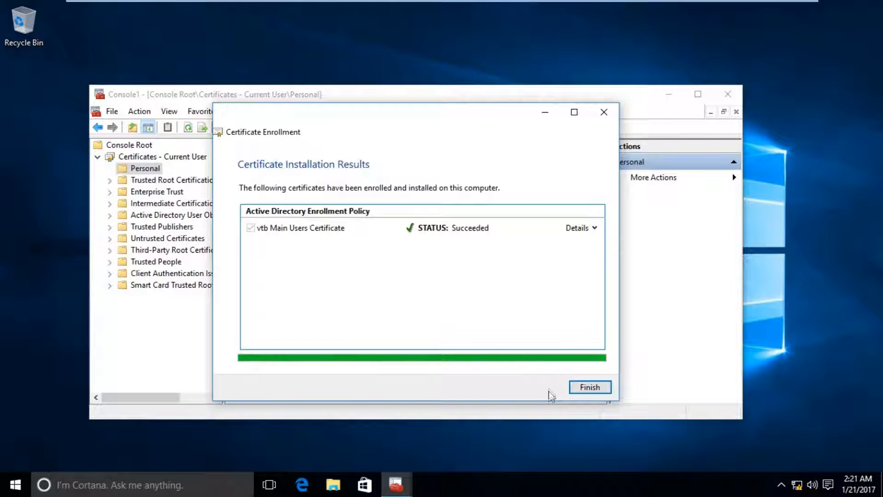
{"action": "left_click", "coordinate": [579, 391]}
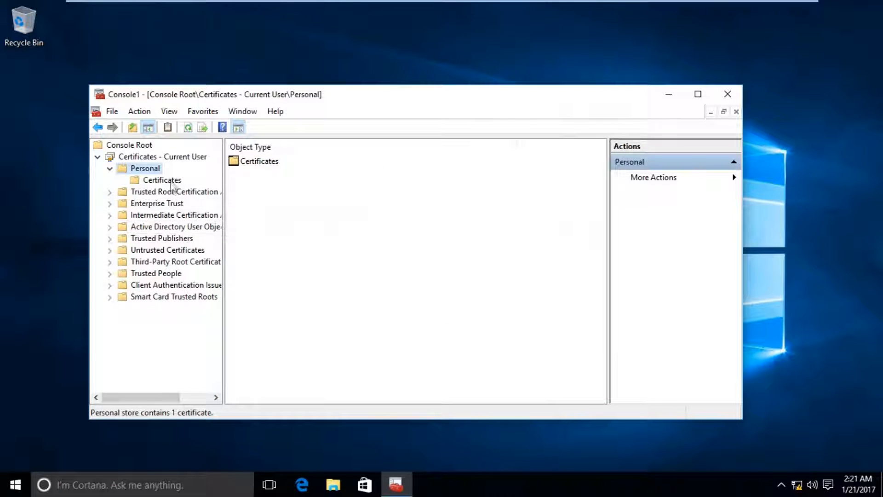
- Open the new vtbCA-issued certificate in Personal and review its purposes and certification path
{"action": "left_click", "coordinate": [171, 182]}
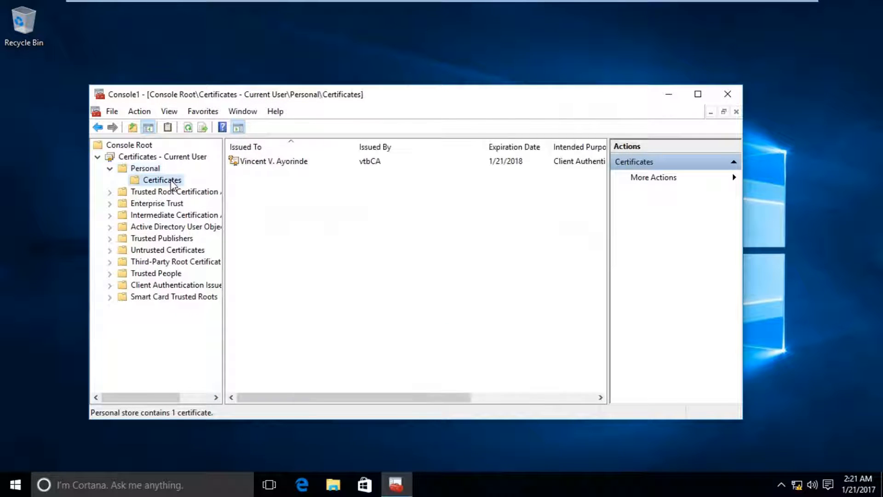
{"action": "left_click", "coordinate": [342, 165]}
{"action": "double_click", "coordinate": [394, 165]}
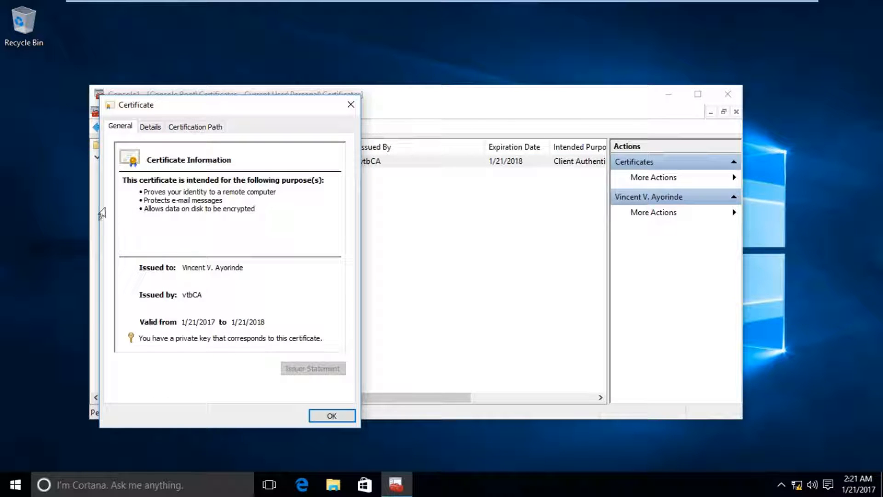
{"action": "left_click", "coordinate": [142, 193]}
{"action": "left_click", "coordinate": [146, 194]}
{"action": "mouse_move", "coordinate": [147, 194]}
{"action": "left_mouse_down"}
{"action": "mouse_move", "coordinate": [274, 203]}
{"action": "mouse_move", "coordinate": [144, 193]}
{"action": "left_mouse_up"}
{"action": "left_click", "coordinate": [276, 205]}
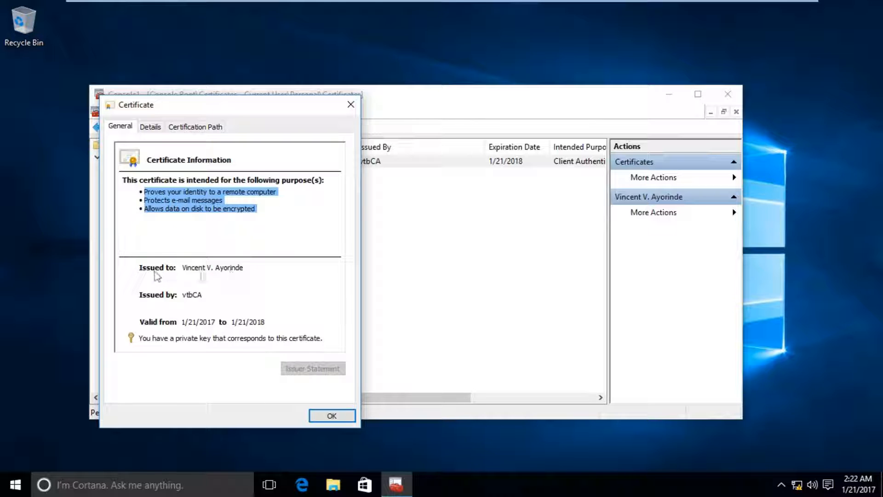
{"action": "left_click", "coordinate": [185, 129]}
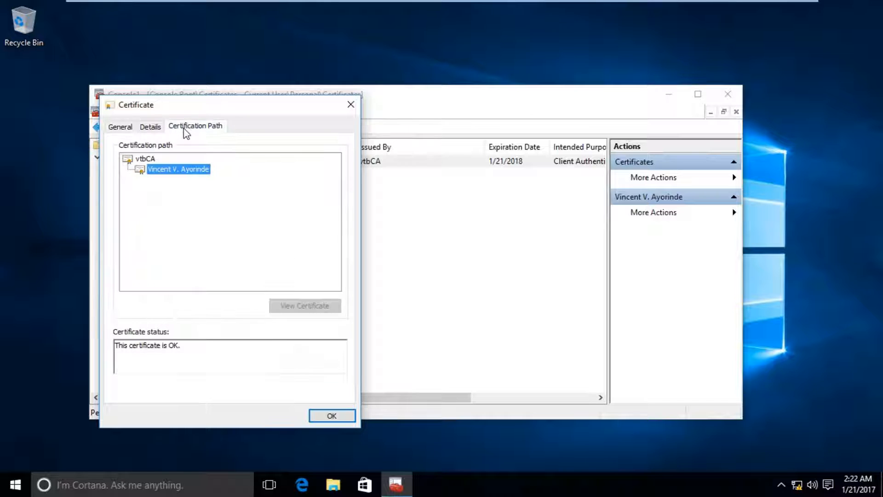
{"action": "left_click", "coordinate": [120, 126]}
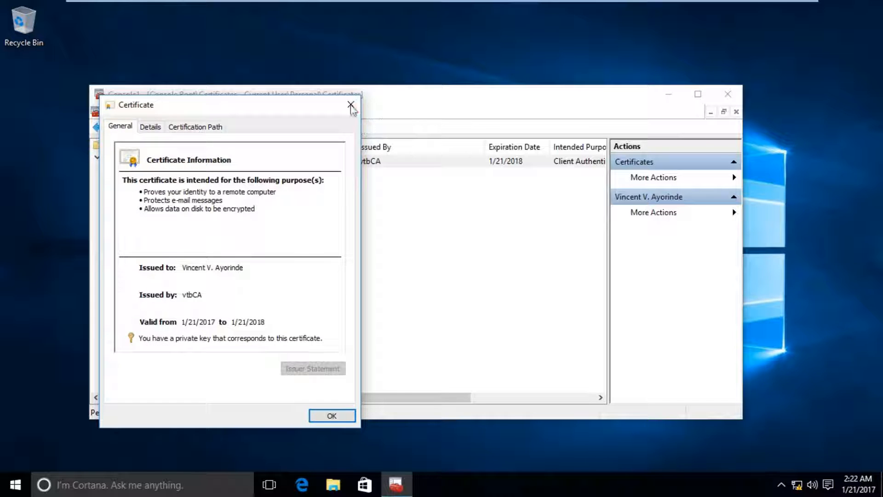
{"action": "left_click", "coordinate": [350, 105]}
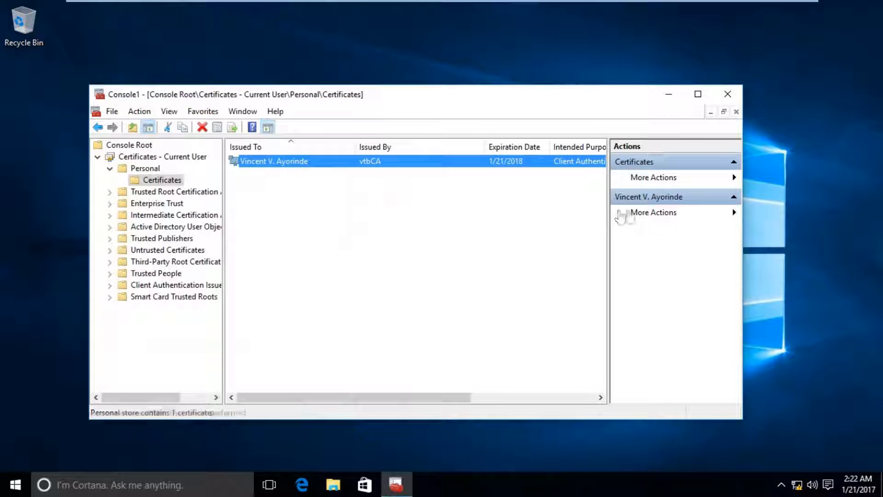
- Reposition the console, then reopen the certificate to recheck its general info and vtbCA path
{"action": "double_click", "coordinate": [518, 99]}
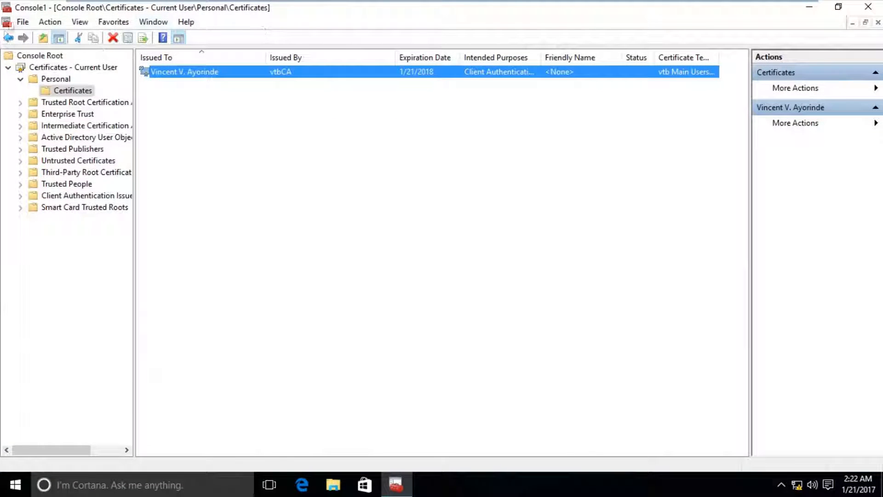
{"action": "double_click", "coordinate": [23, 8]}
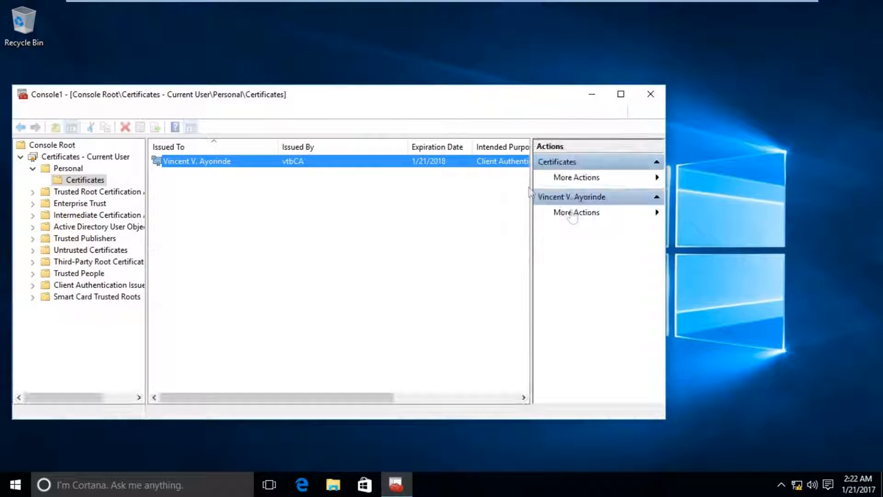
{"action": "left_click_drag", "start_coordinate": [273, 100], "coordinate": [319, 104]}
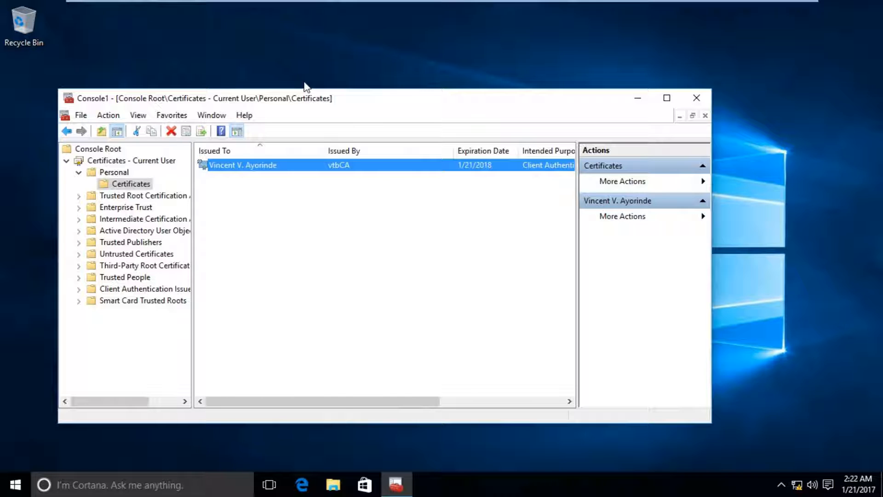
{"action": "double_click", "coordinate": [307, 165]}
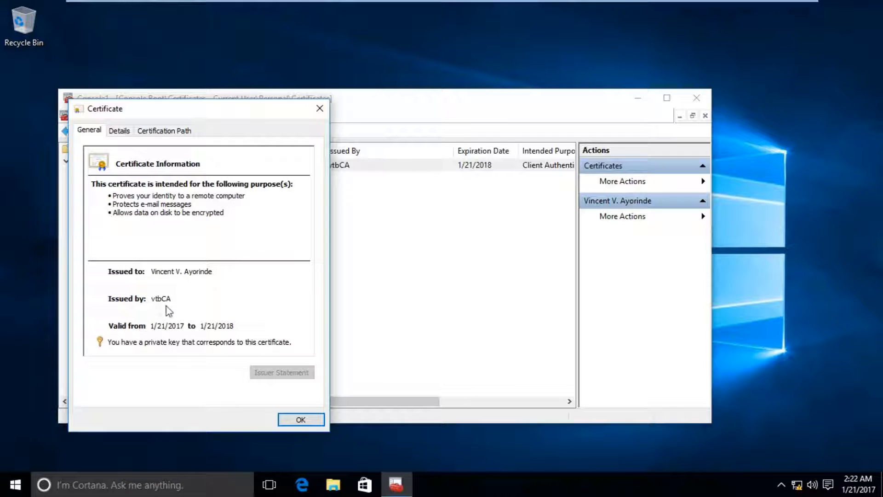
{"action": "left_click", "coordinate": [158, 133]}
{"action": "left_click", "coordinate": [90, 131]}
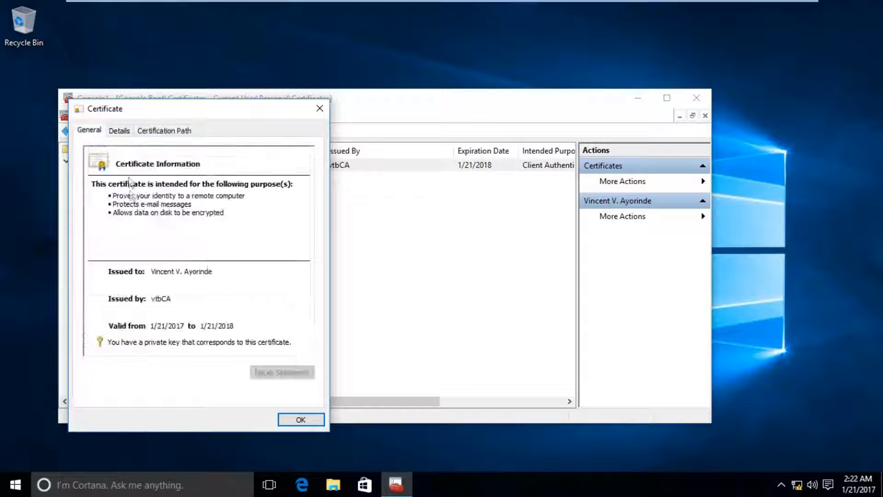
{"action": "left_click_drag", "start_coordinate": [169, 196], "coordinate": [103, 222]}
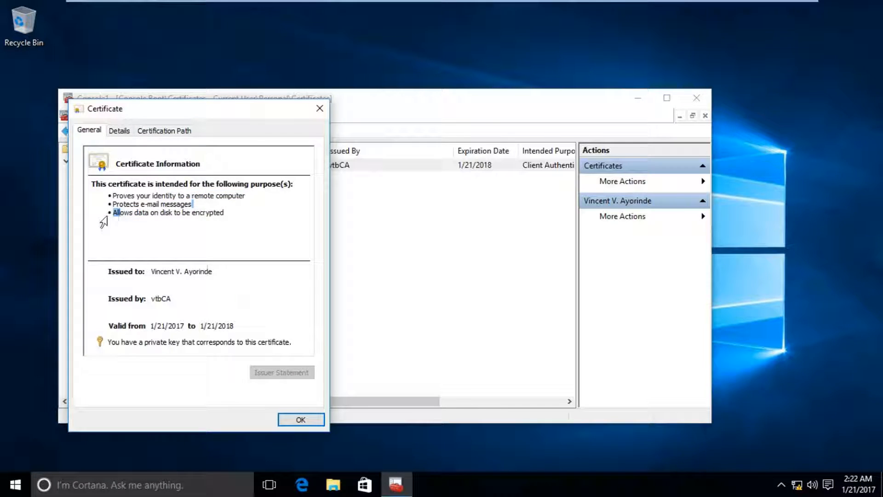
{"action": "left_click", "coordinate": [285, 419]}
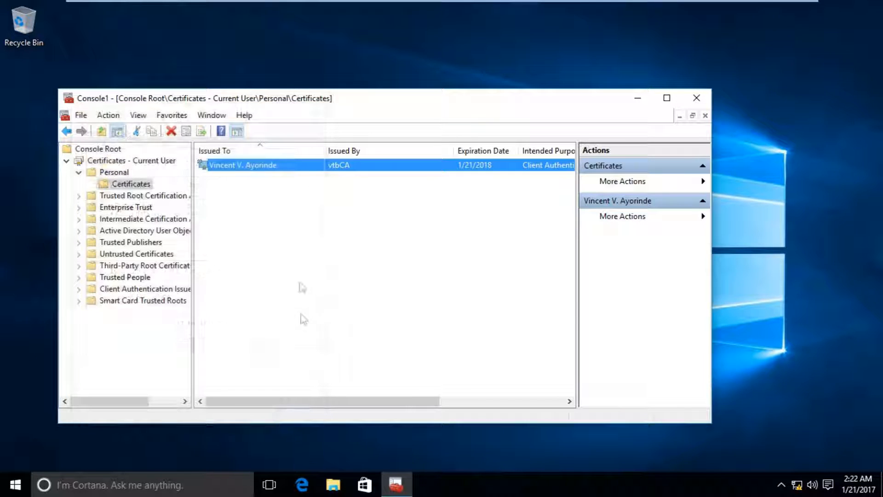
{"action": "right_click", "coordinate": [308, 167]}
{"action": "left_click", "coordinate": [338, 173]}
{"action": "left_click", "coordinate": [90, 130]}
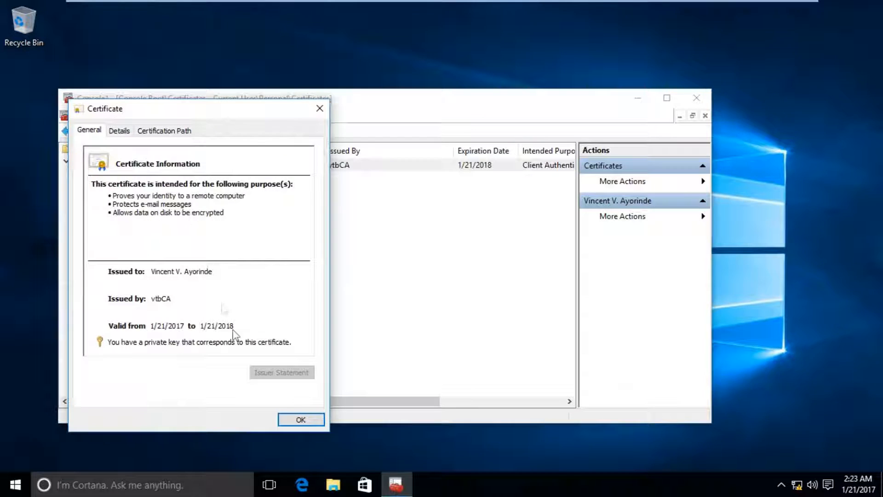
{"action": "left_click", "coordinate": [300, 420]}
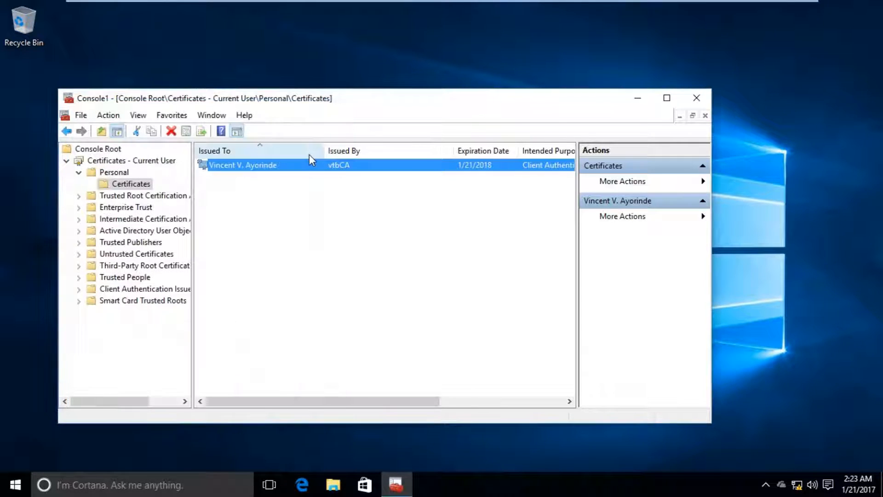
- Delete the user's certificate from Personal, confirm it is empty, and minimize the console
{"action": "right_click", "coordinate": [308, 167]}
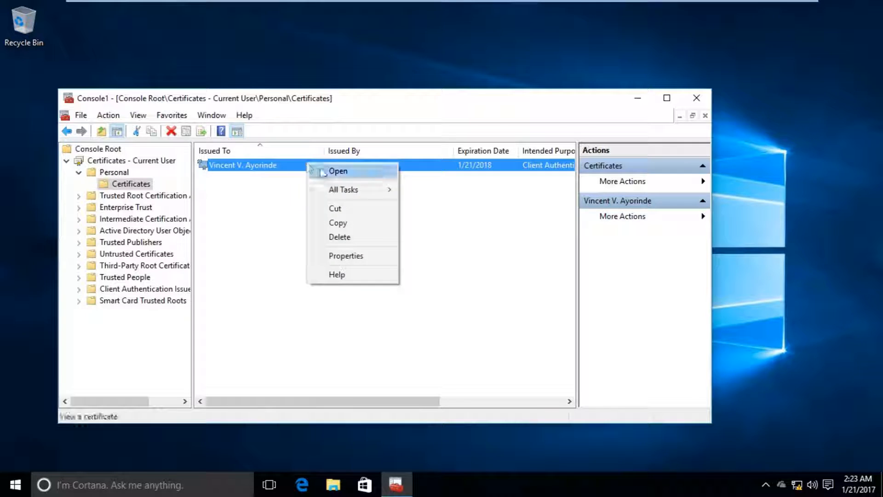
{"action": "left_click", "coordinate": [357, 236]}
{"action": "left_click", "coordinate": [499, 288]}
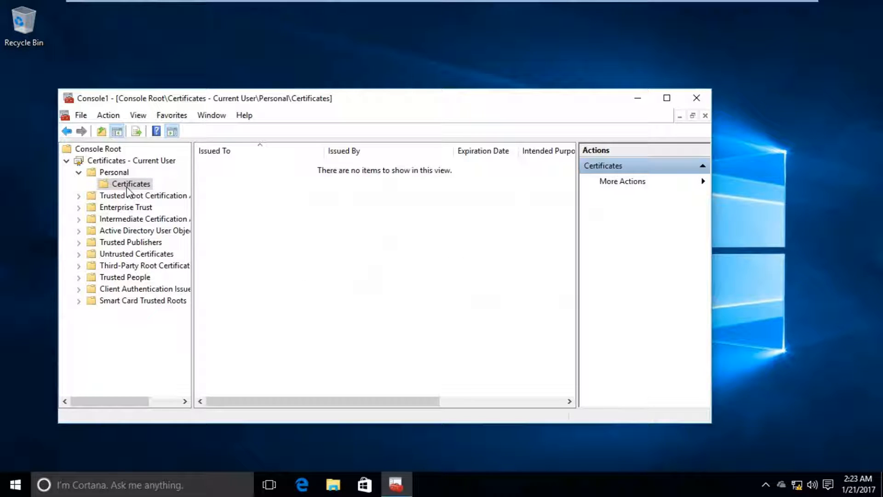
{"action": "left_click", "coordinate": [233, 193]}
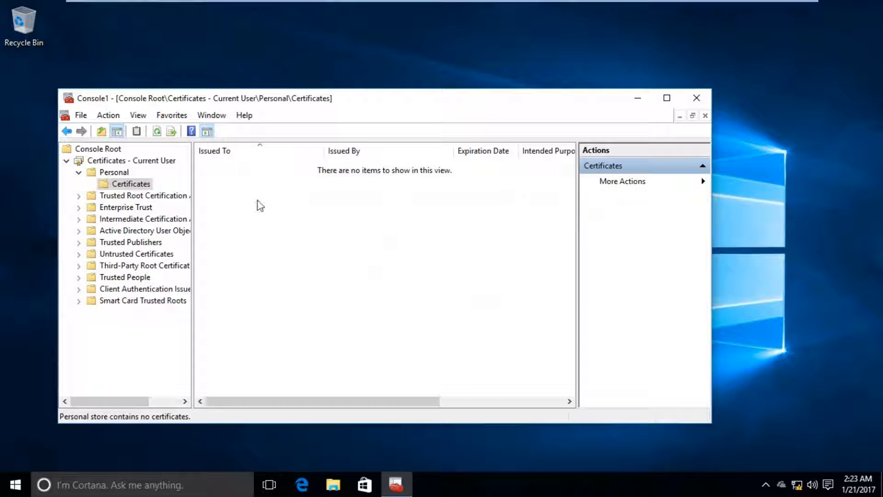
{"action": "left_click", "coordinate": [637, 100]}
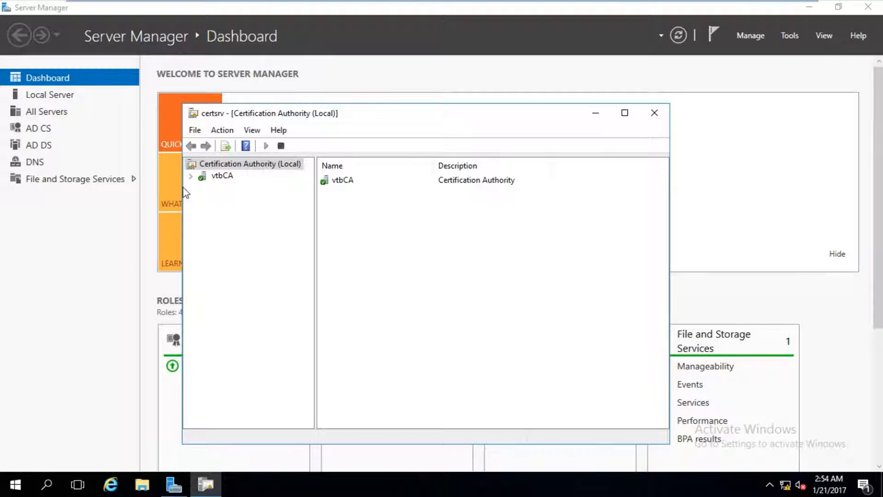
- Open request 9's certificate under vtbCA's Issued Certificates and review its Details and Certification Path
{"action": "left_click", "coordinate": [191, 175]}
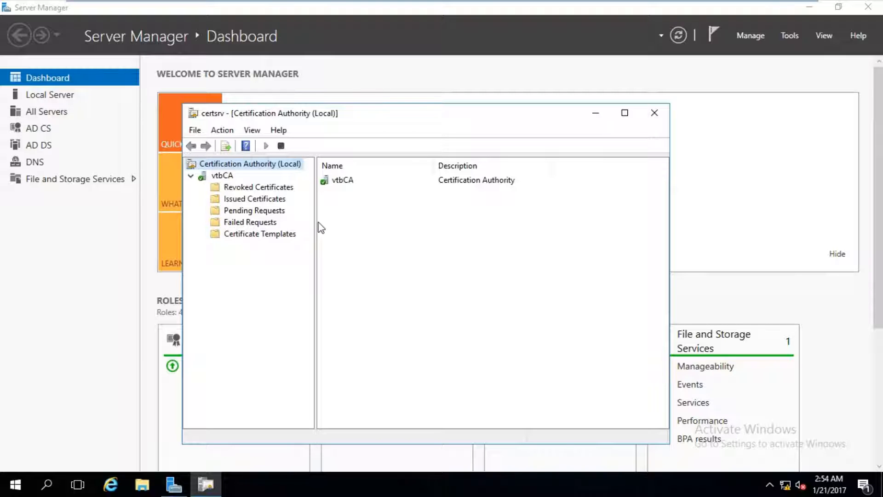
{"action": "left_click_drag", "start_coordinate": [314, 221], "coordinate": [321, 222]}
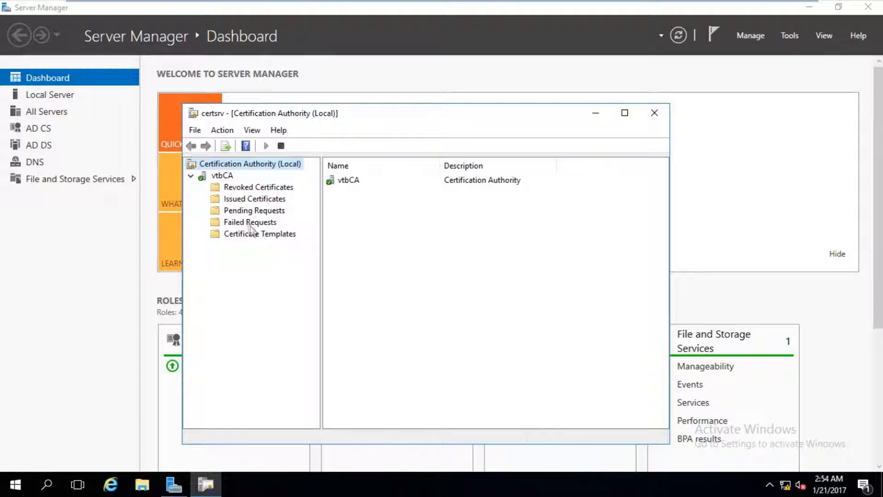
{"action": "left_click", "coordinate": [254, 199]}
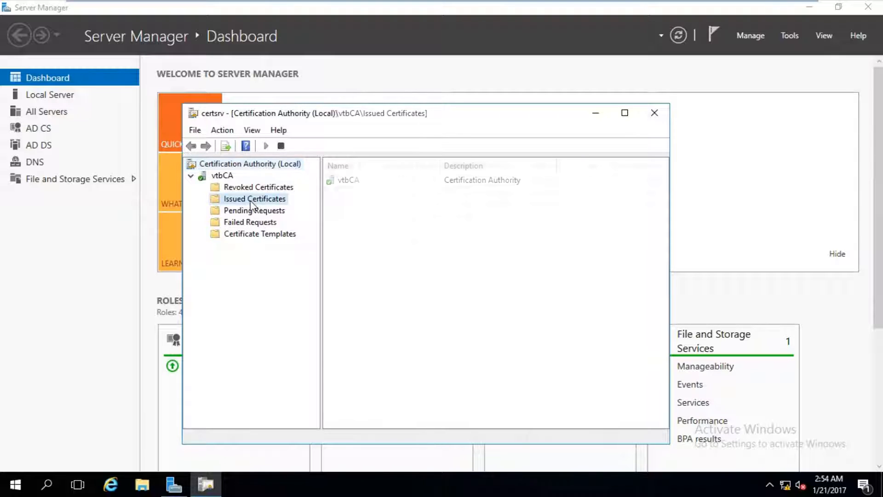
{"action": "left_click", "coordinate": [338, 258]}
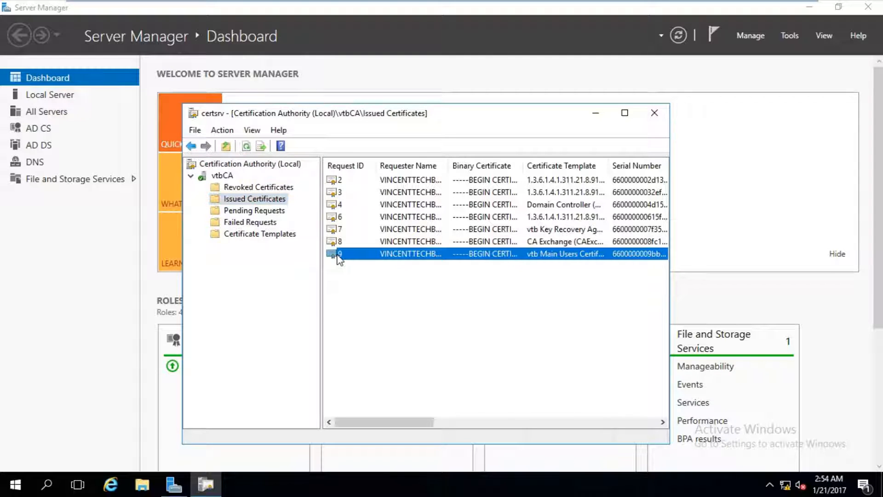
{"action": "left_click", "coordinate": [371, 277]}
{"action": "left_click", "coordinate": [510, 259]}
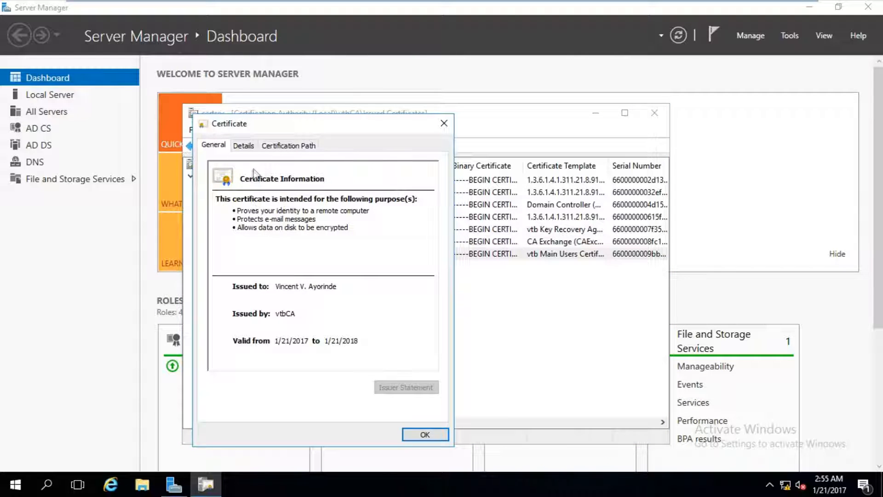
{"action": "left_click", "coordinate": [251, 149]}
{"action": "left_click", "coordinate": [279, 151]}
{"action": "left_click", "coordinate": [241, 146]}
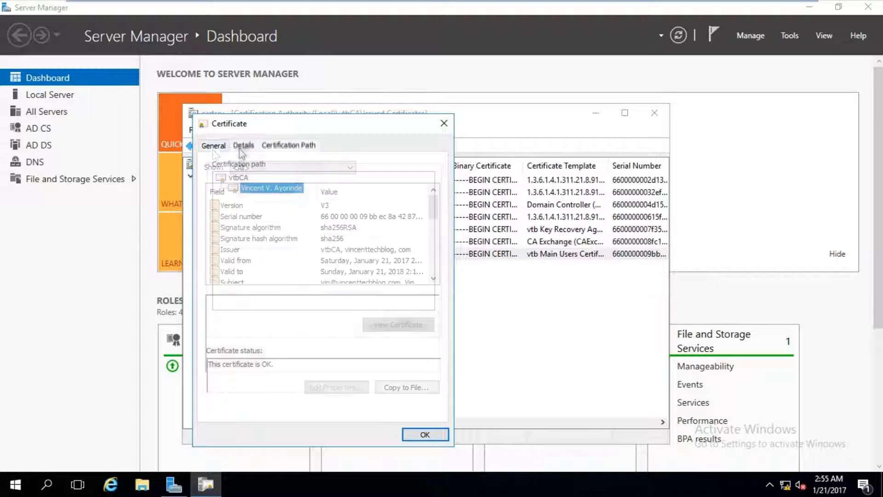
{"action": "left_click", "coordinate": [444, 123]}
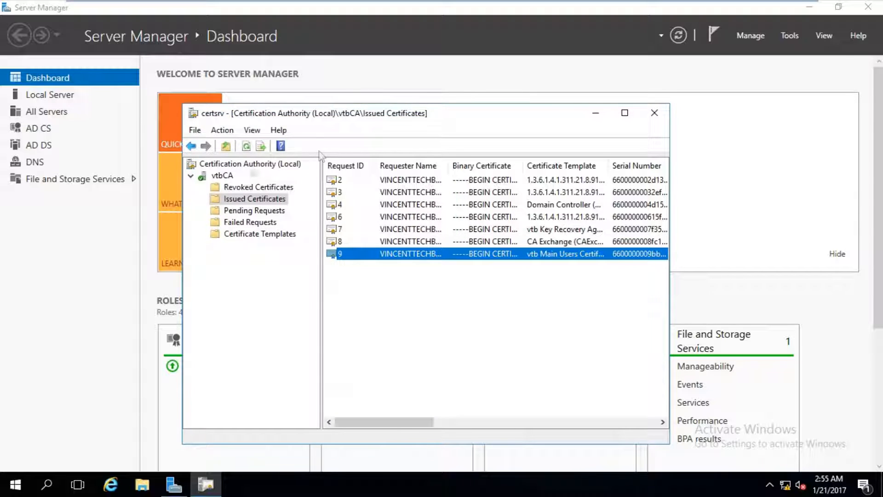
- Add the Archived Key column to Issued Certificates and scroll to see request 9's archived key
{"action": "left_click", "coordinate": [252, 131]}
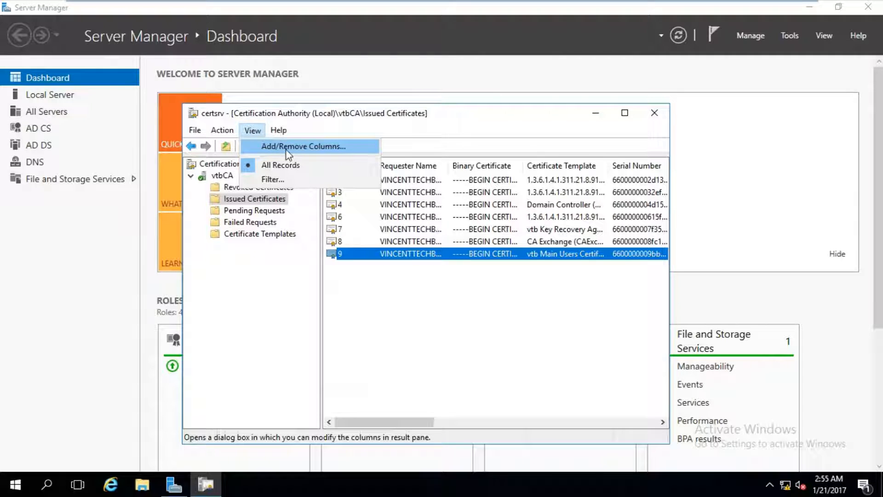
{"action": "left_click", "coordinate": [286, 146]}
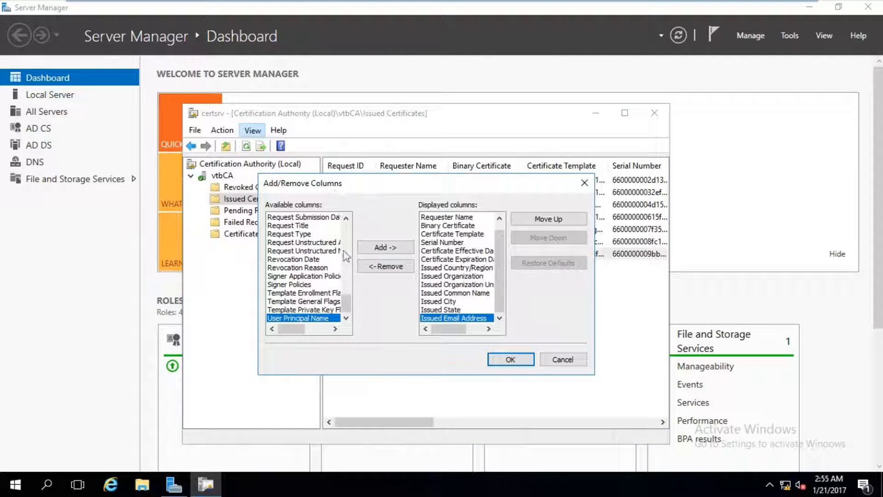
{"action": "left_click_drag", "start_coordinate": [347, 302], "coordinate": [353, 219]}
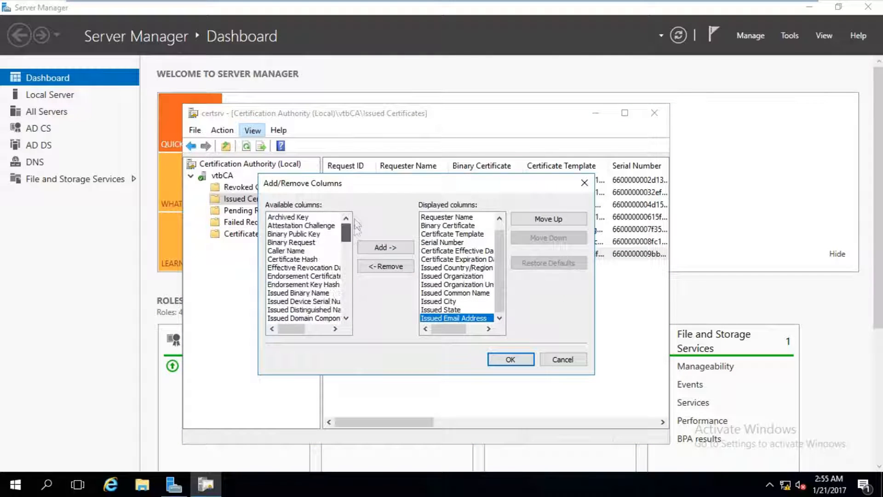
{"action": "left_click", "coordinate": [304, 218]}
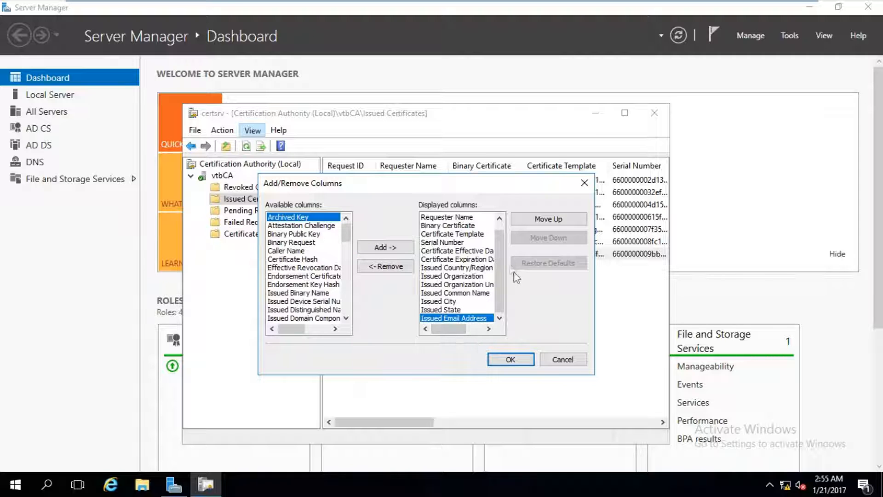
{"action": "left_click_drag", "start_coordinate": [502, 264], "coordinate": [498, 236]}
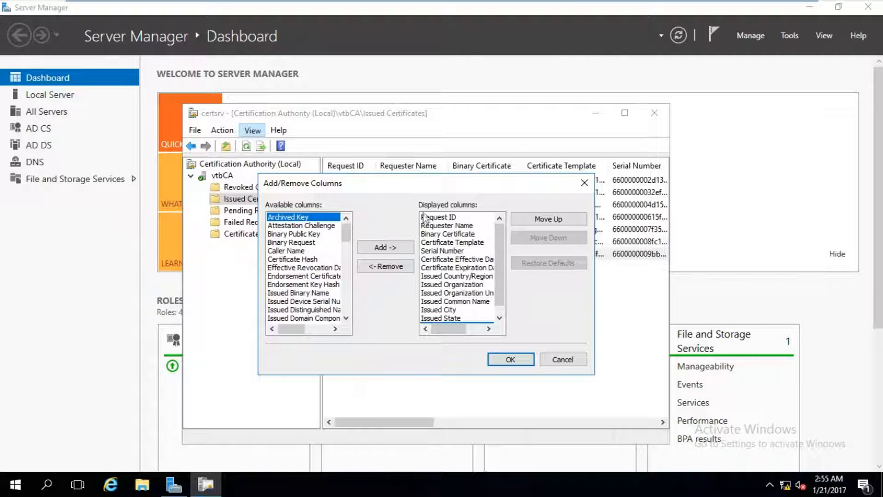
{"action": "mouse_move", "coordinate": [498, 261]}
{"action": "left_mouse_down"}
{"action": "mouse_move", "coordinate": [503, 305]}
{"action": "mouse_move", "coordinate": [502, 245]}
{"action": "left_mouse_up"}
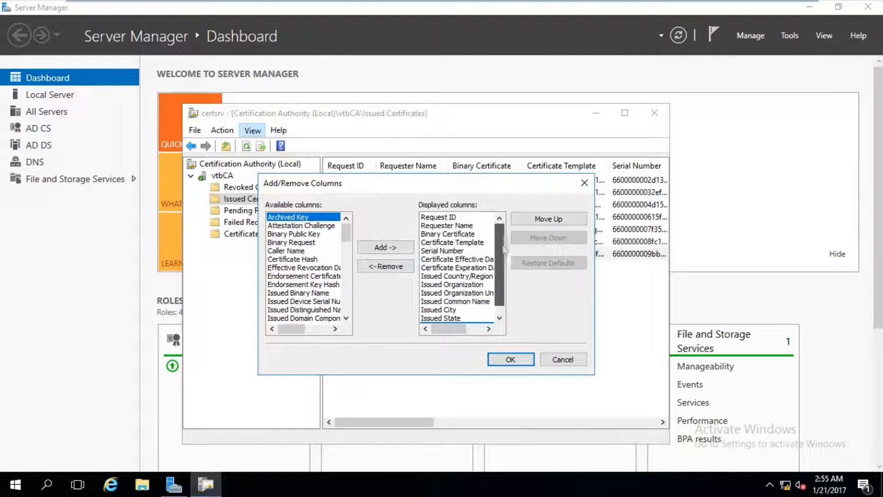
{"action": "left_click", "coordinate": [407, 248]}
{"action": "left_click", "coordinate": [510, 360]}
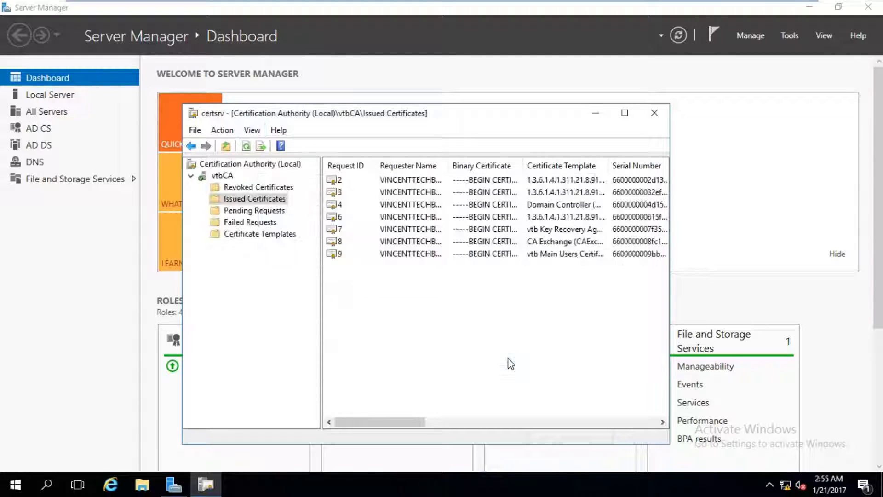
{"action": "left_click_drag", "start_coordinate": [404, 422], "coordinate": [560, 425]}
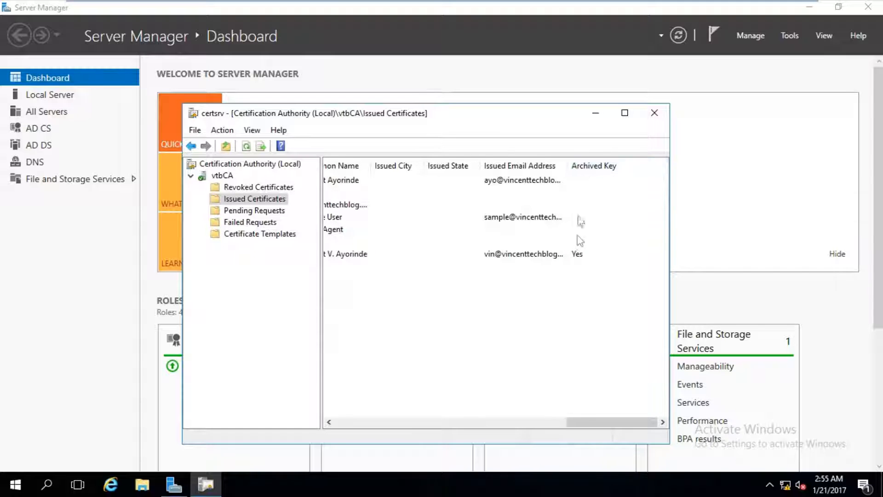
{"action": "left_click", "coordinate": [580, 259]}
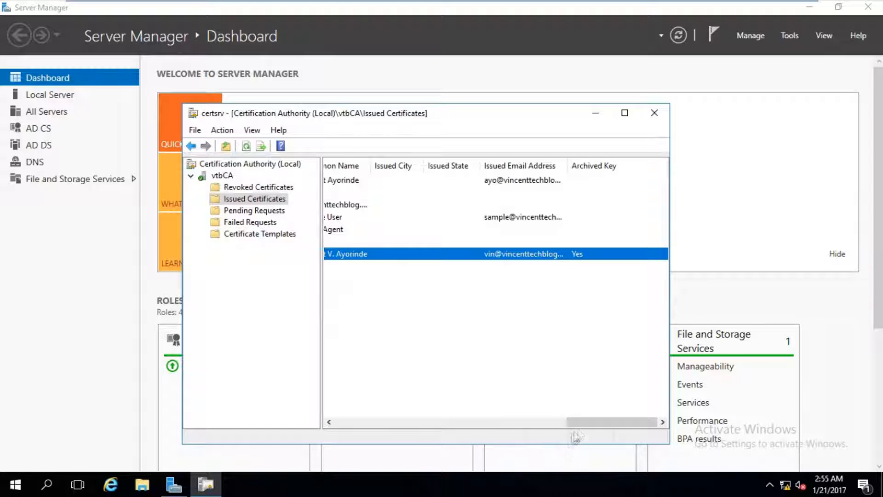
{"action": "left_click_drag", "start_coordinate": [581, 422], "coordinate": [316, 430]}
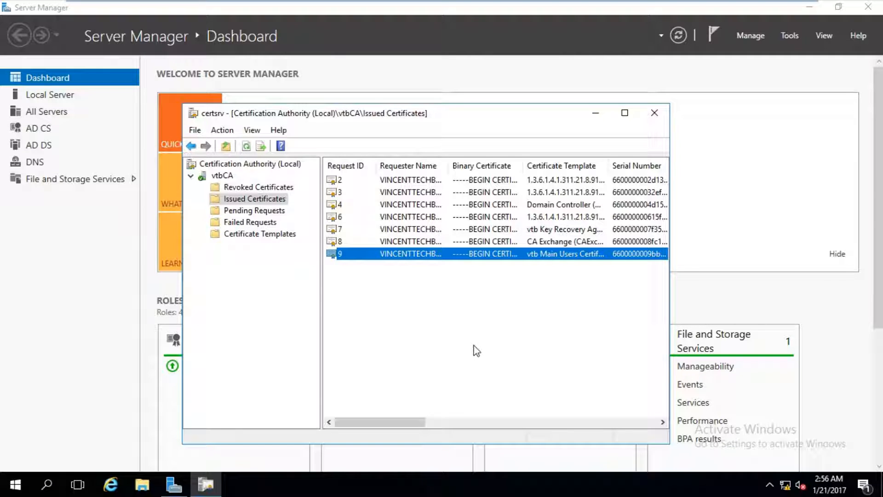
- Sign out of the administrator session from the Start context menu
{"action": "right_click", "coordinate": [5, 481]}
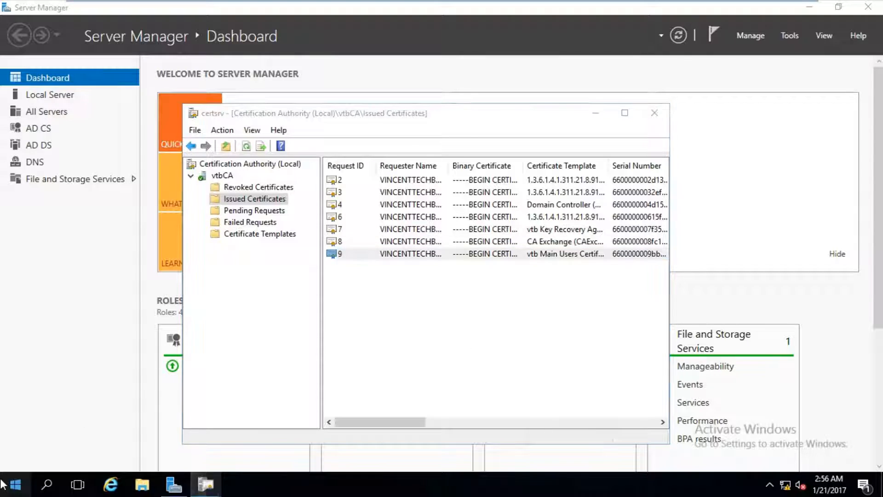
{"action": "mouse_move", "coordinate": [76, 438]}
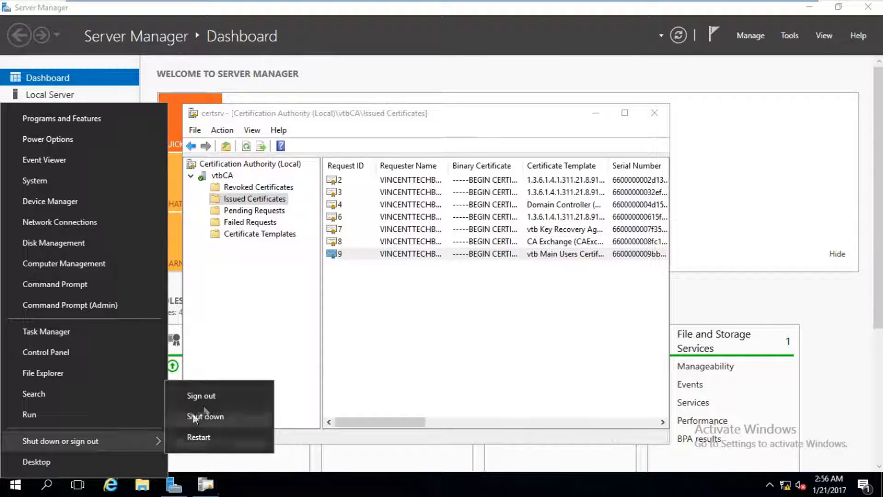
{"action": "left_click", "coordinate": [207, 400]}
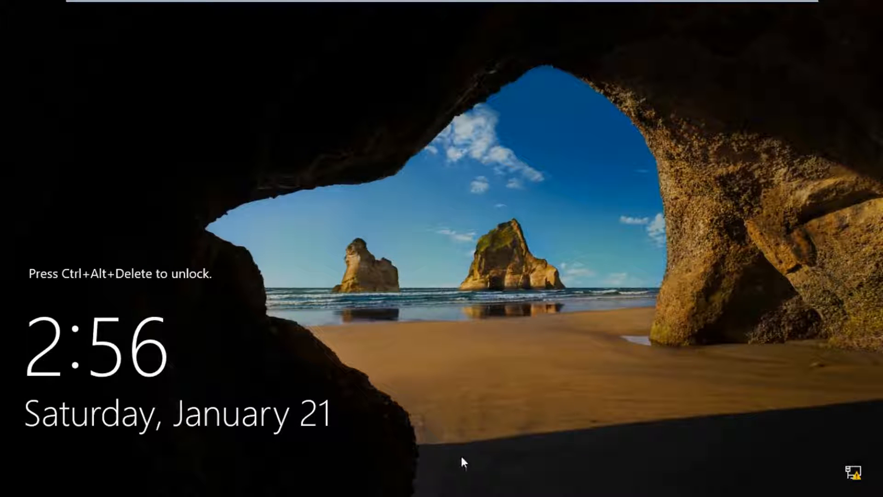
- Sign back in as another domain user with that user's name and password
{"action": "key", "text": "ctrl+alt+Delete"}
{"action": "type", "text": "key"}
{"action": "key", "text": "Tab"}
{"action": "type", "text": "••"}
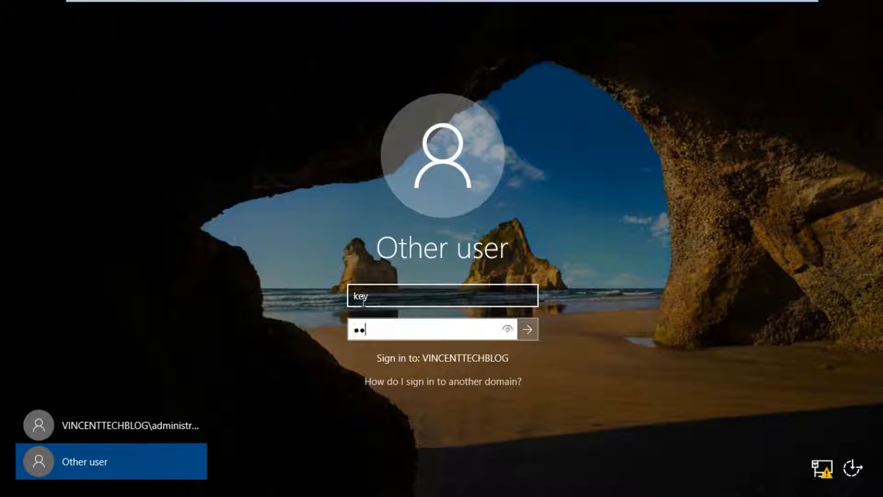
{"action": "type", "text": "•••••••"}
{"action": "key", "text": "Return"}
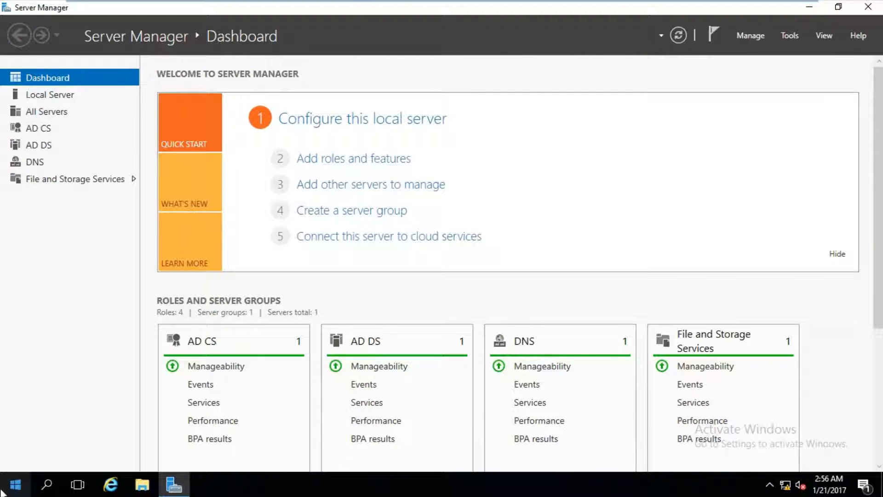
- Launch the Certification Authority console from the administrative tools menu
{"action": "left_click", "coordinate": [15, 484]}
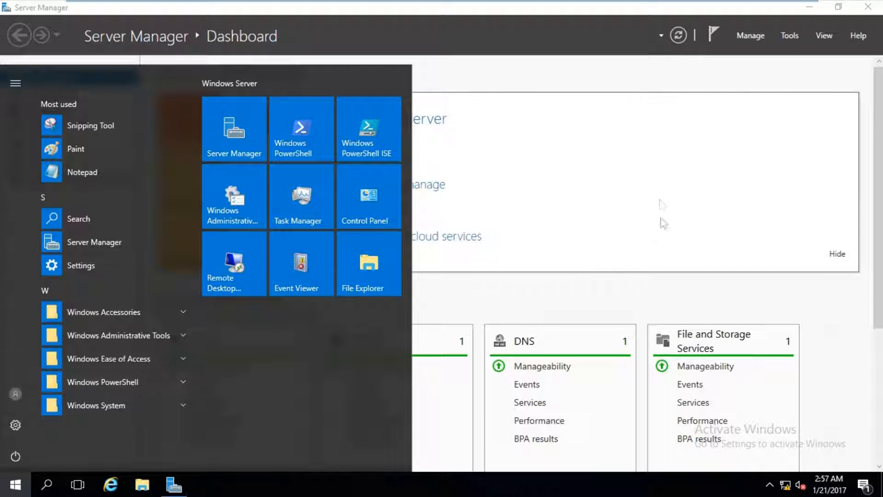
{"action": "left_click", "coordinate": [802, 94]}
{"action": "left_click", "coordinate": [791, 36]}
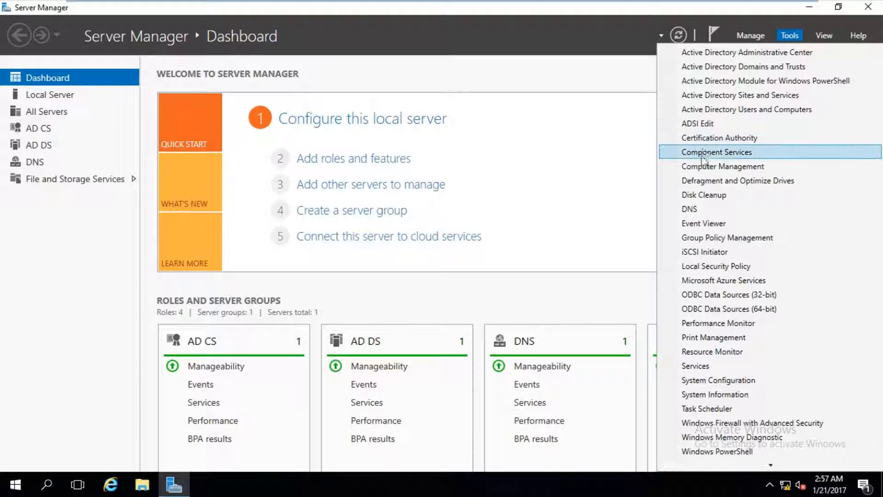
{"action": "left_click", "coordinate": [705, 139]}
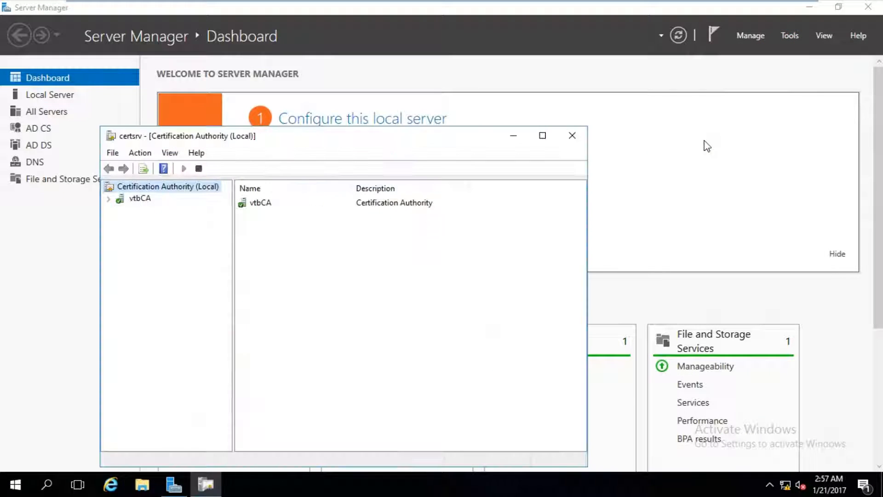
- Expand vtbCA and browse its Pending Requests and Issued Certificates folders, then bring up Run
{"action": "left_click", "coordinate": [118, 202]}
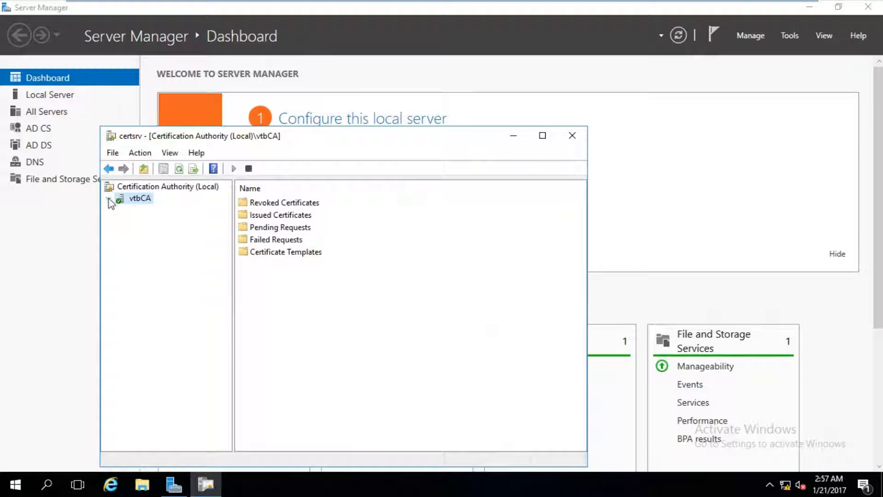
{"action": "left_click", "coordinate": [109, 200]}
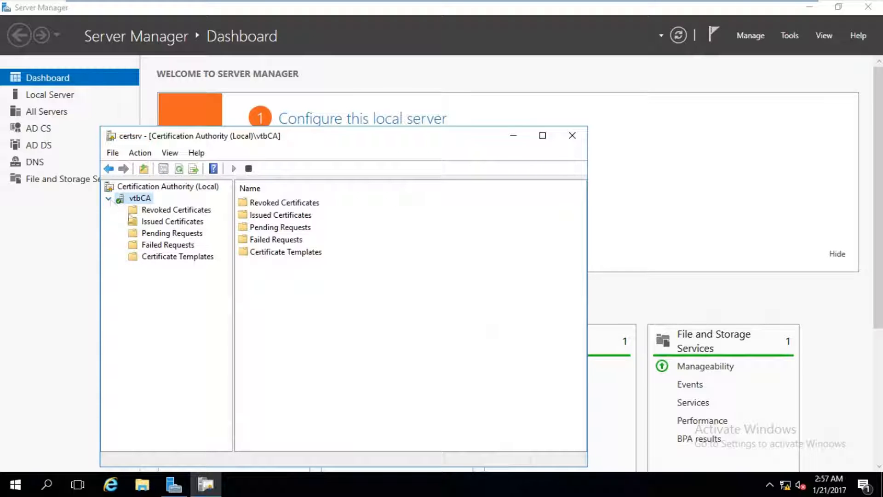
{"action": "left_click", "coordinate": [167, 235]}
{"action": "key", "text": "Up"}
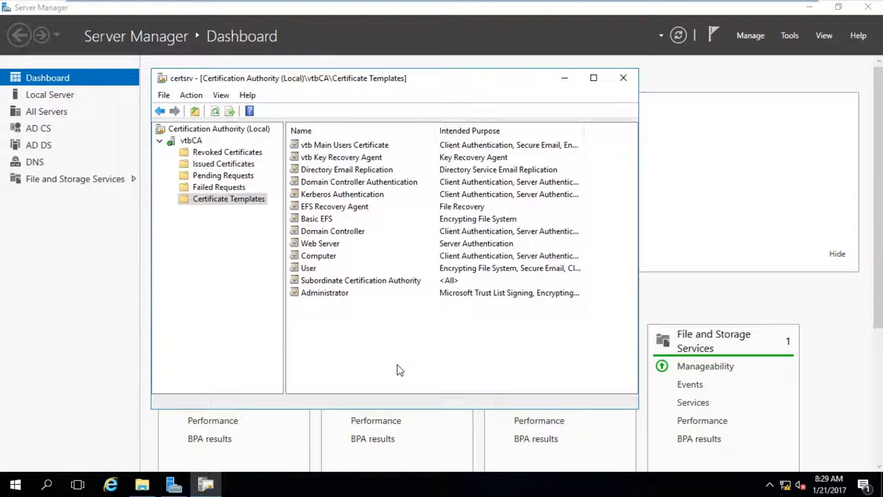
{"action": "key", "text": "super+r"}
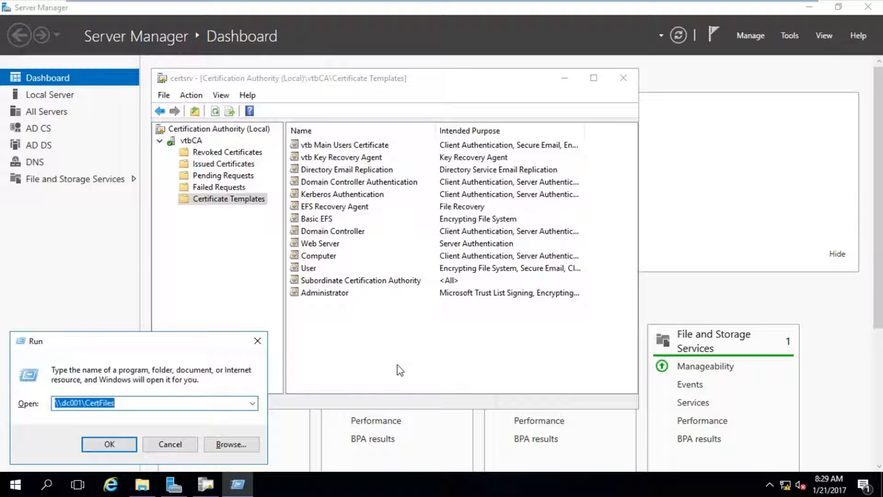
- Run mmc elevated and add the Certificates snap-in for My user account
{"action": "type", "text": "mmc"}
{"action": "key", "text": "Return"}
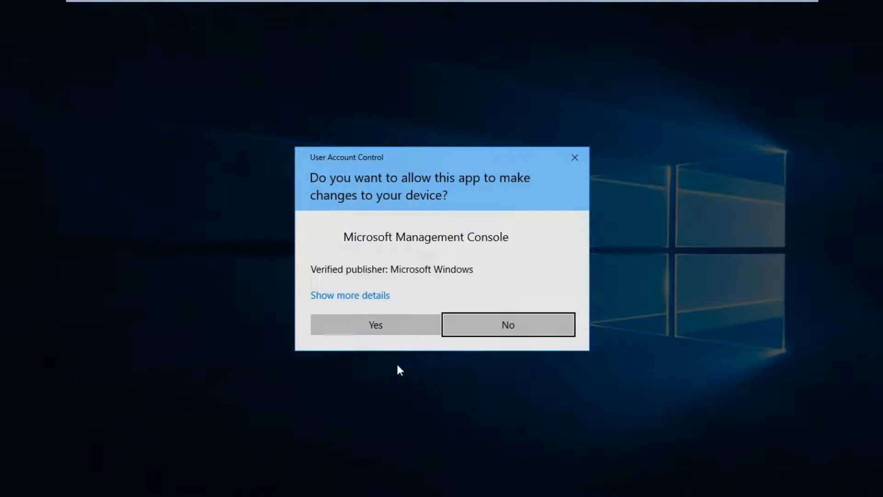
{"action": "left_click", "coordinate": [388, 317]}
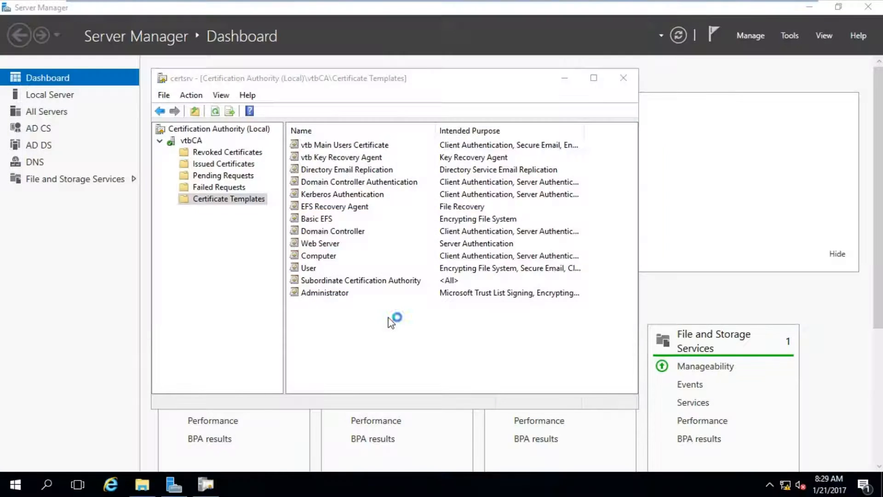
{"action": "left_click_drag", "start_coordinate": [122, 26], "coordinate": [217, 78]}
{"action": "left_click", "coordinate": [141, 97]}
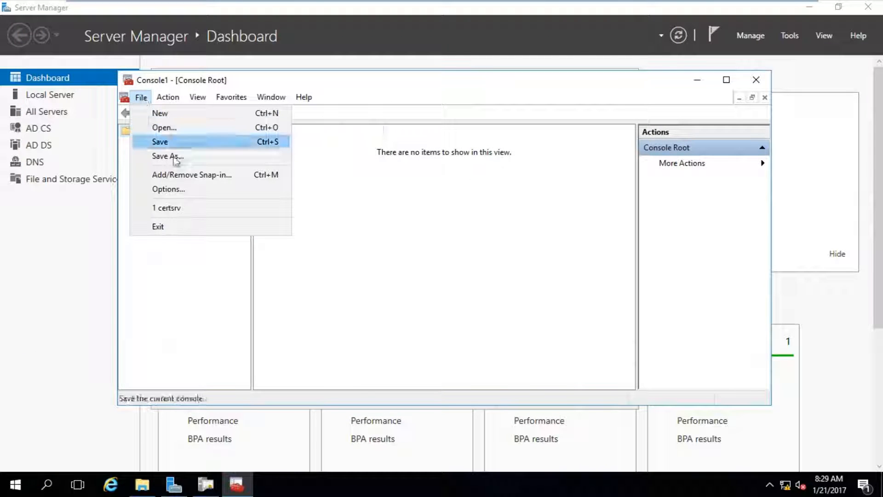
{"action": "left_click", "coordinate": [182, 175]}
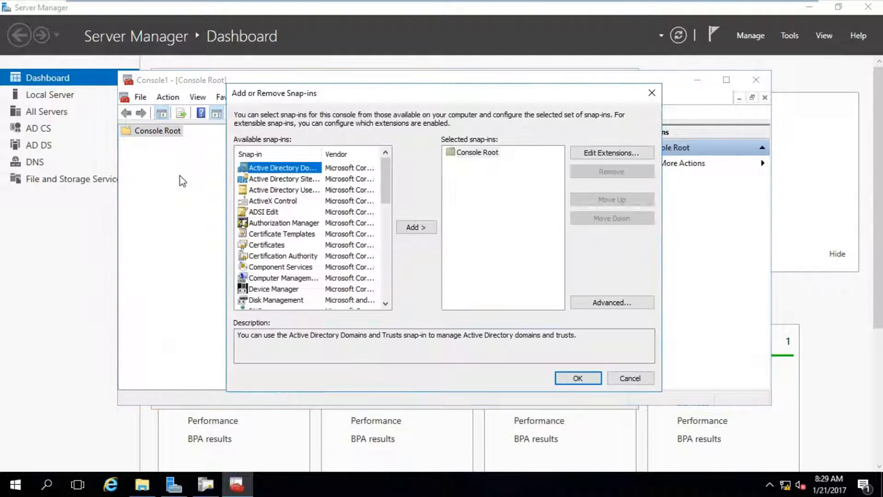
{"action": "left_click", "coordinate": [265, 244]}
{"action": "left_click", "coordinate": [414, 227]}
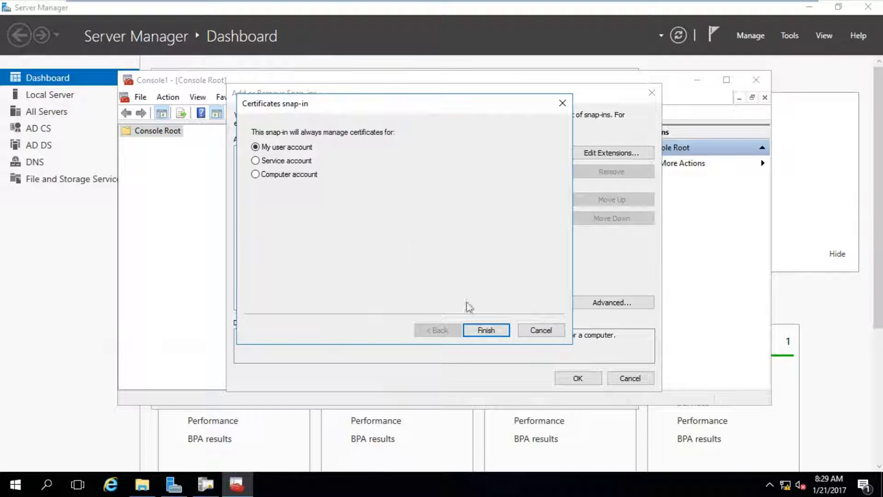
{"action": "left_click", "coordinate": [487, 330]}
{"action": "left_click", "coordinate": [568, 378]}
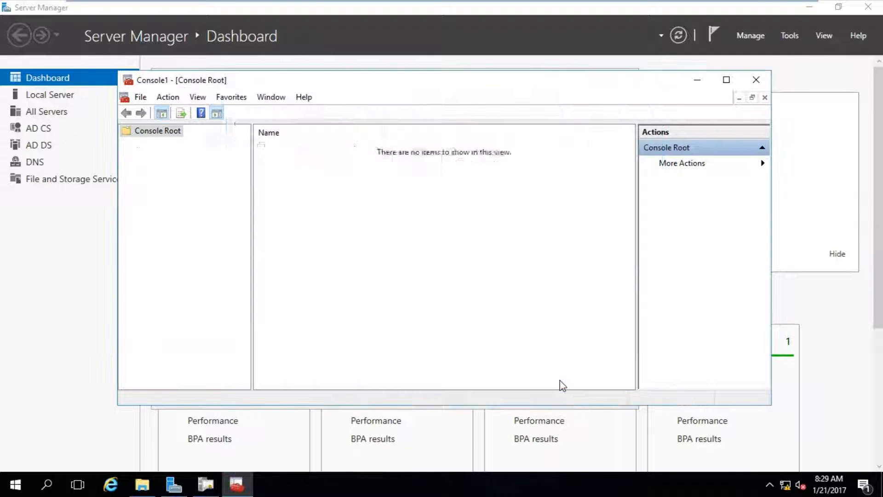
- Start the Certificate Import Wizard on the Personal store and browse to the file's folder
{"action": "left_click", "coordinate": [126, 143]}
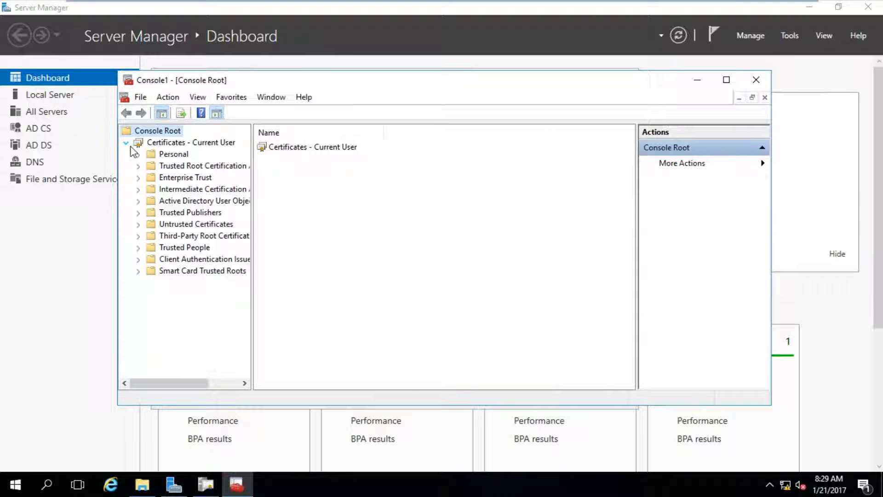
{"action": "left_click", "coordinate": [165, 154]}
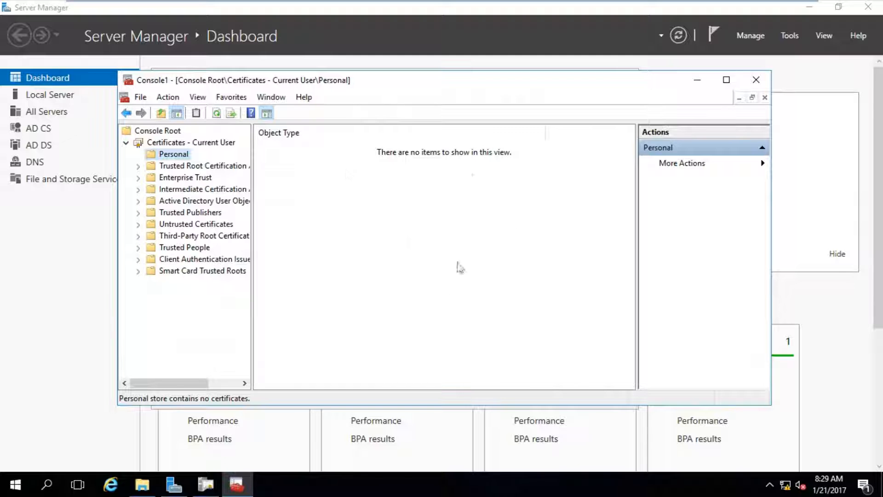
{"action": "right_click", "coordinate": [169, 154]}
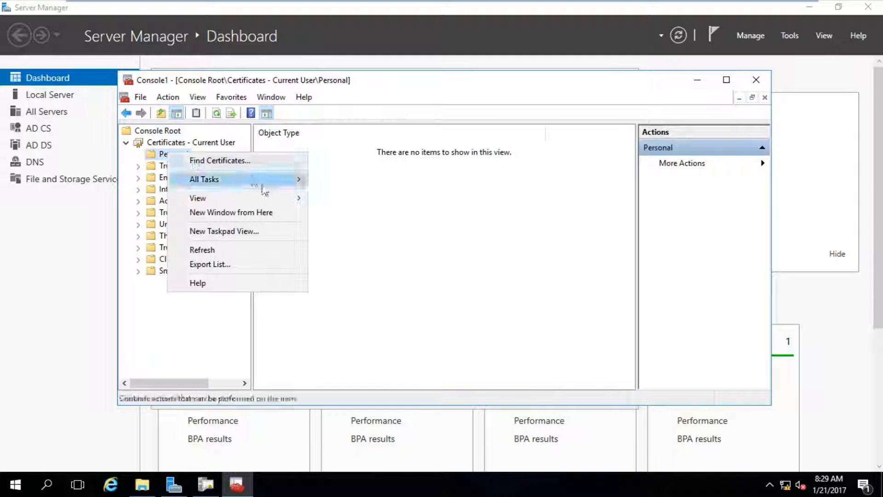
{"action": "mouse_move", "coordinate": [270, 186]}
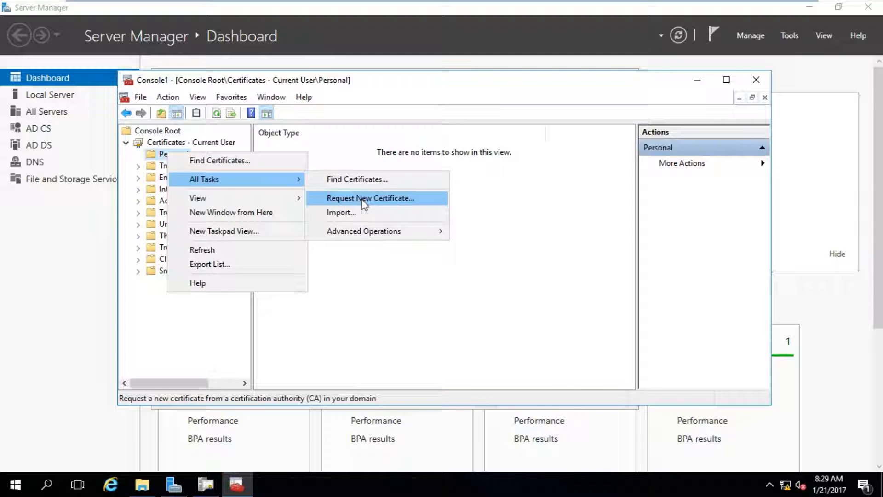
{"action": "left_click", "coordinate": [357, 215]}
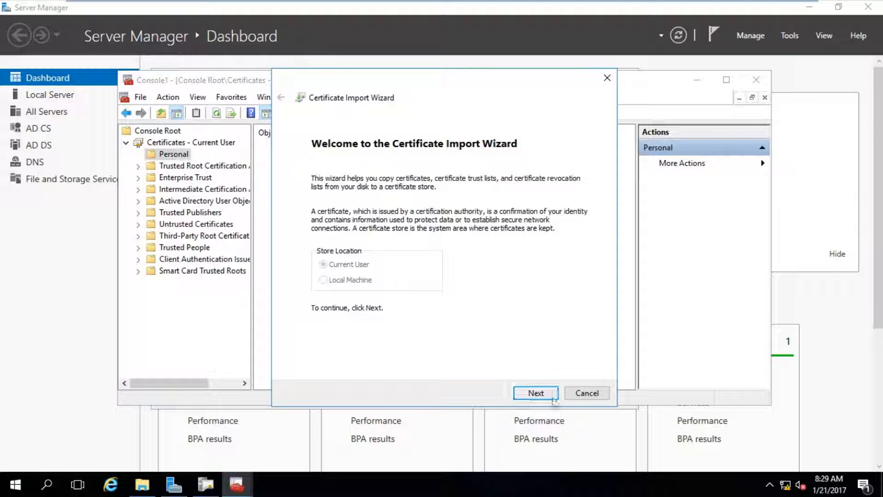
{"action": "left_click", "coordinate": [543, 394]}
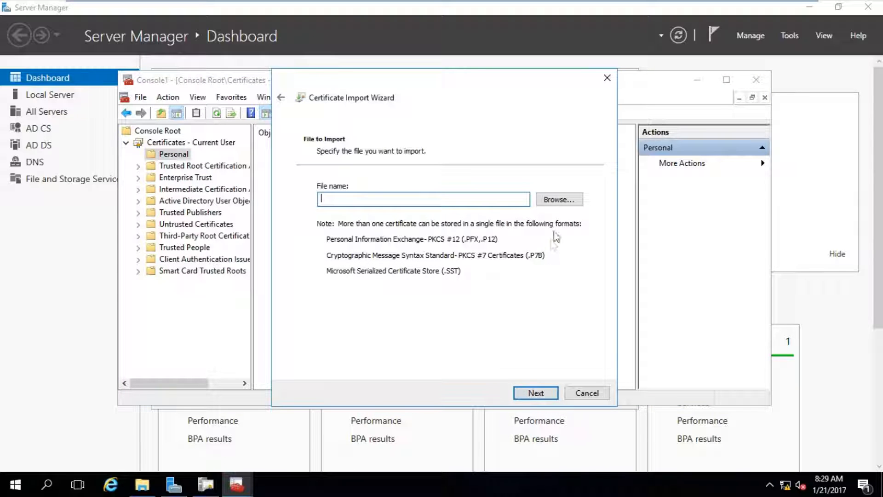
{"action": "left_click", "coordinate": [560, 200]}
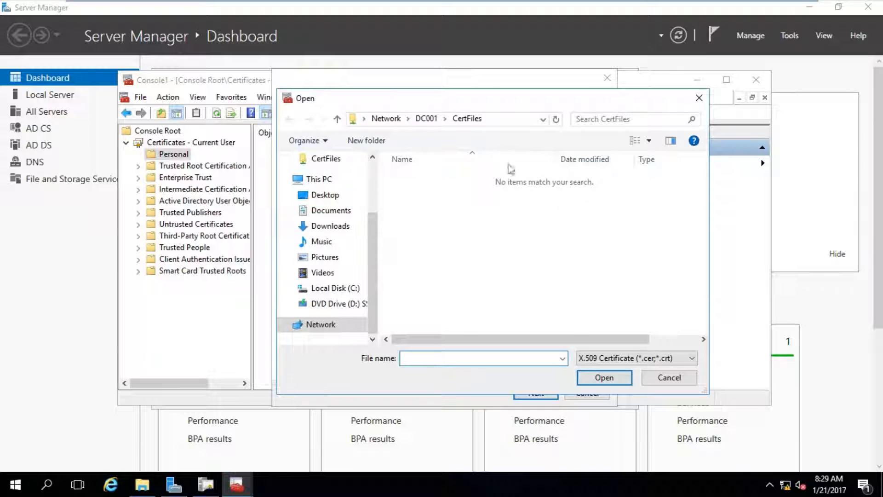
{"action": "left_click", "coordinate": [505, 120]}
{"action": "left_click", "coordinate": [507, 119]}
{"action": "left_click_drag", "start_coordinate": [451, 119], "coordinate": [330, 123]}
{"action": "left_click", "coordinate": [455, 122]}
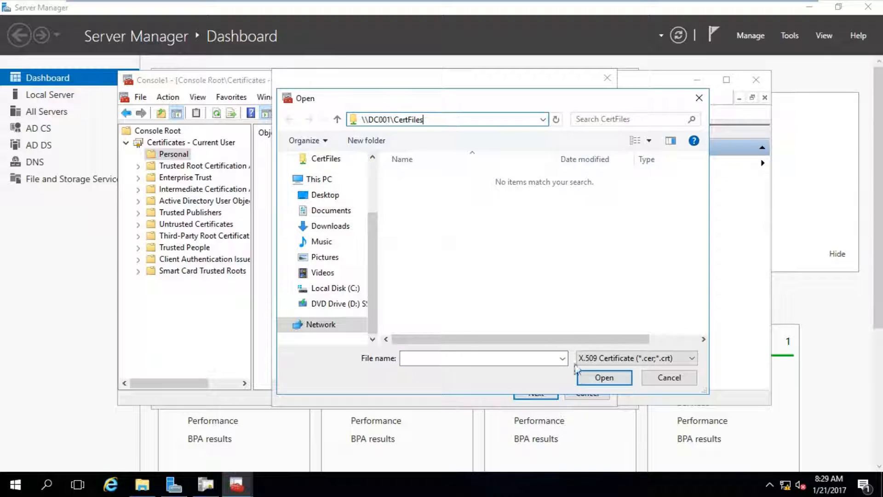
- Import KeyRecoveryAgent.pfx as a Personal Information Exchange file, entering its password and finishing
{"action": "left_click", "coordinate": [595, 360]}
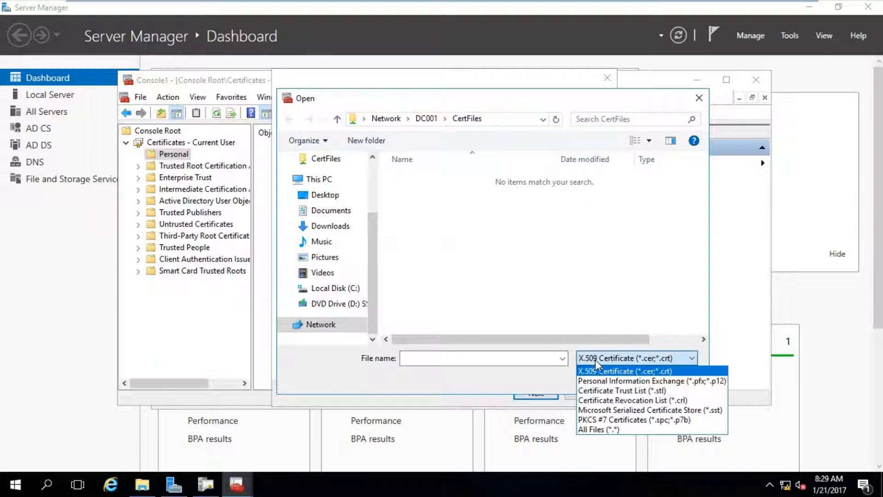
{"action": "left_click", "coordinate": [610, 382]}
{"action": "left_click", "coordinate": [472, 181]}
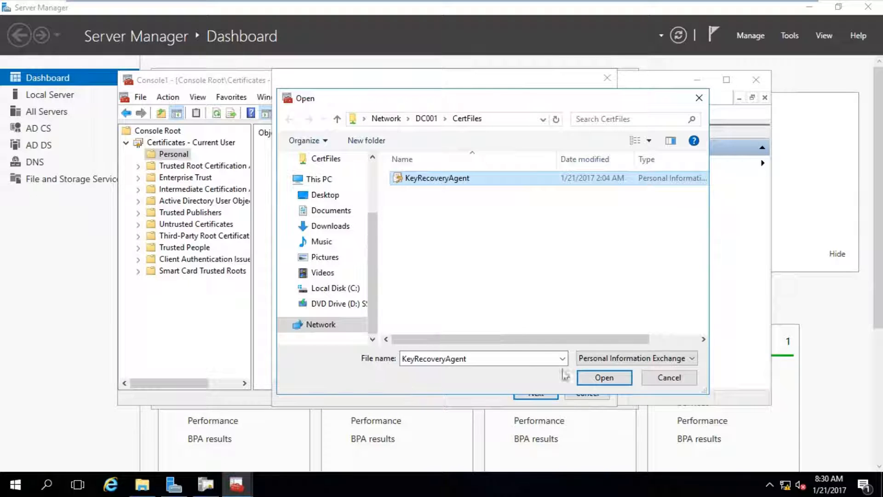
{"action": "left_click", "coordinate": [601, 378]}
{"action": "left_click", "coordinate": [536, 393]}
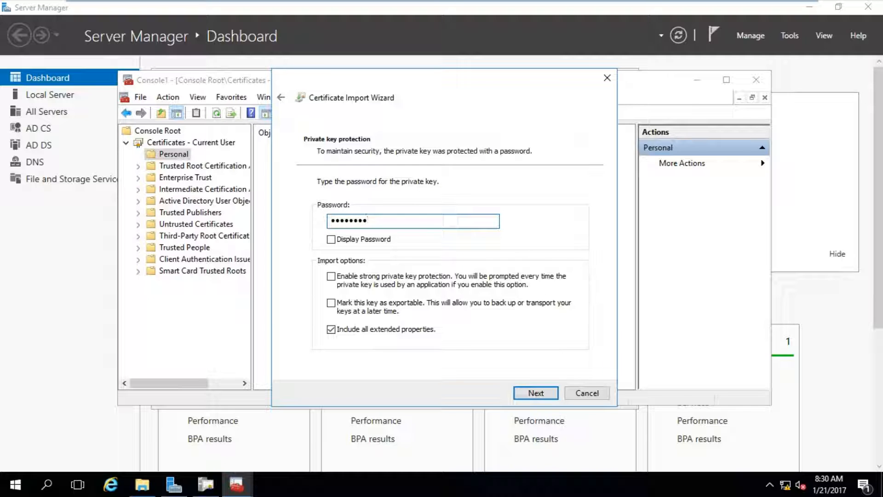
{"action": "left_click", "coordinate": [533, 394]}
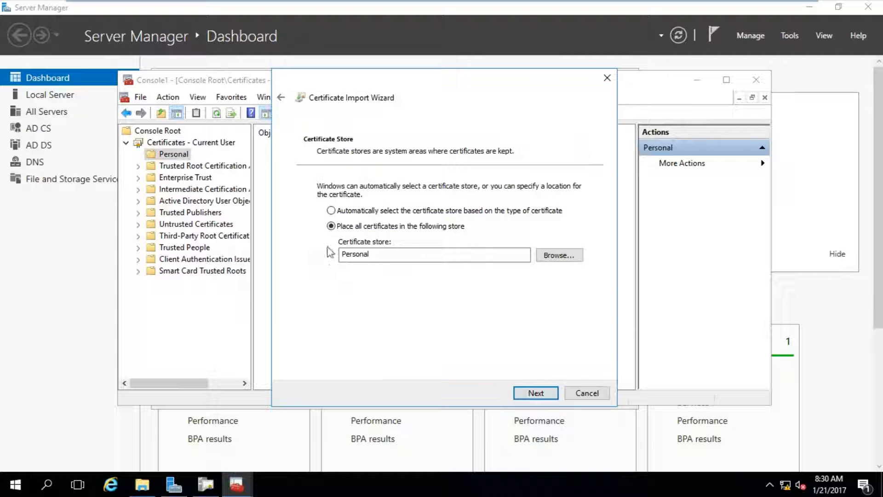
{"action": "left_click", "coordinate": [533, 393]}
{"action": "left_click", "coordinate": [533, 394]}
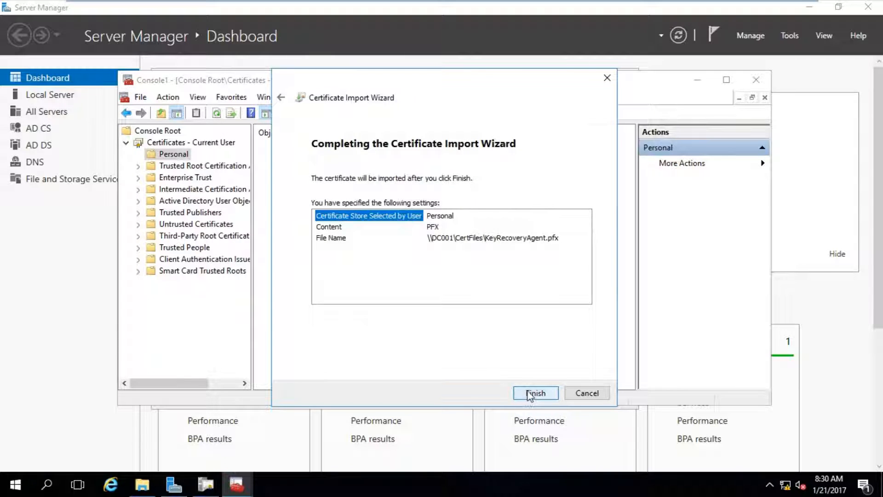
{"action": "left_click", "coordinate": [481, 291]}
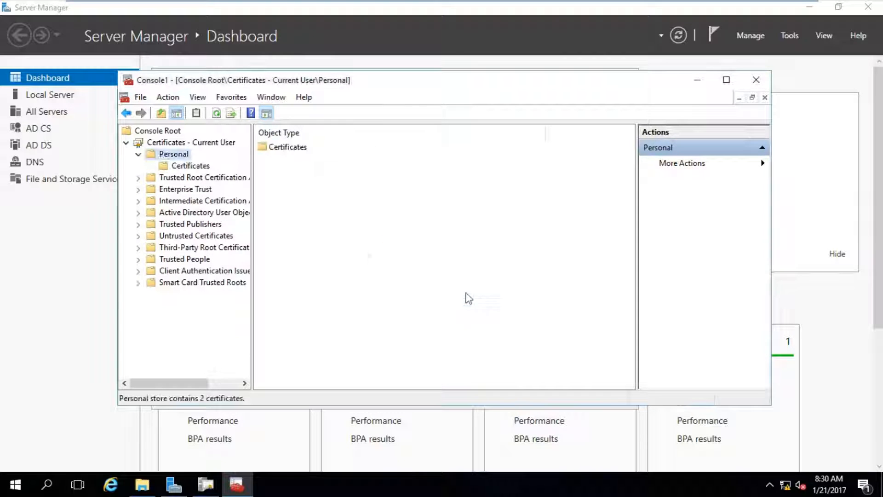
- Check the Key R. Agent certificate in Personal, then close the console without saving
{"action": "left_click", "coordinate": [177, 167]}
{"action": "left_click", "coordinate": [308, 149]}
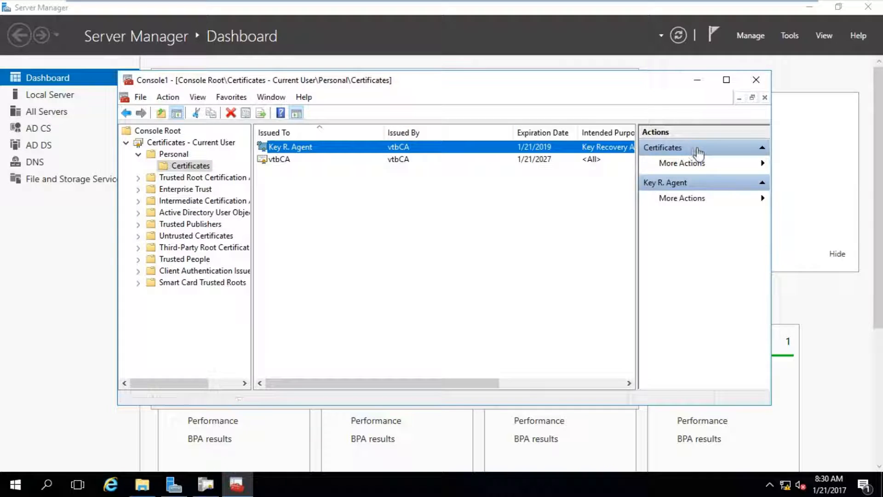
{"action": "left_click", "coordinate": [756, 80]}
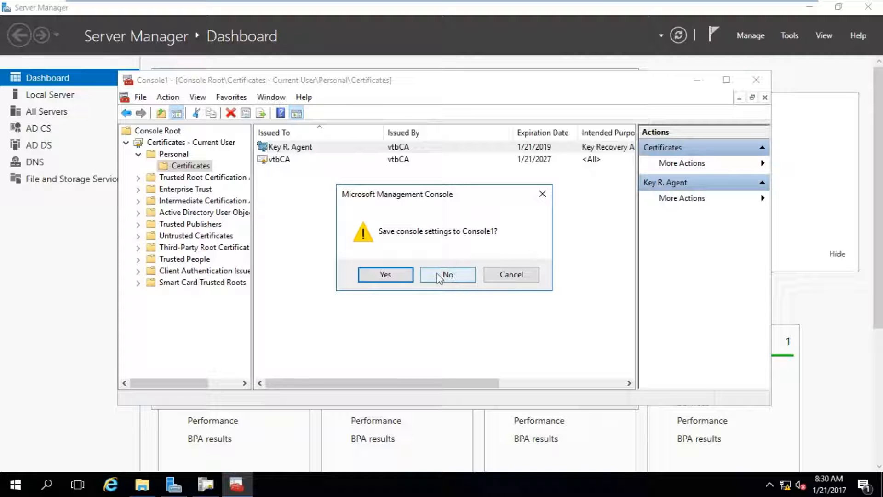
{"action": "left_click", "coordinate": [437, 274]}
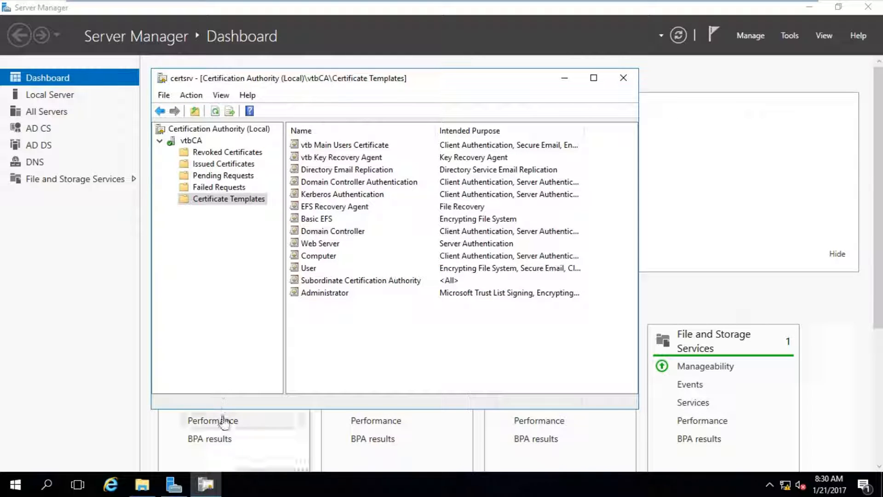
- Open Command Prompt (Admin) from the Start context menu and allow elevation
{"action": "left_click", "coordinate": [15, 485]}
{"action": "right_click", "coordinate": [15, 485]}
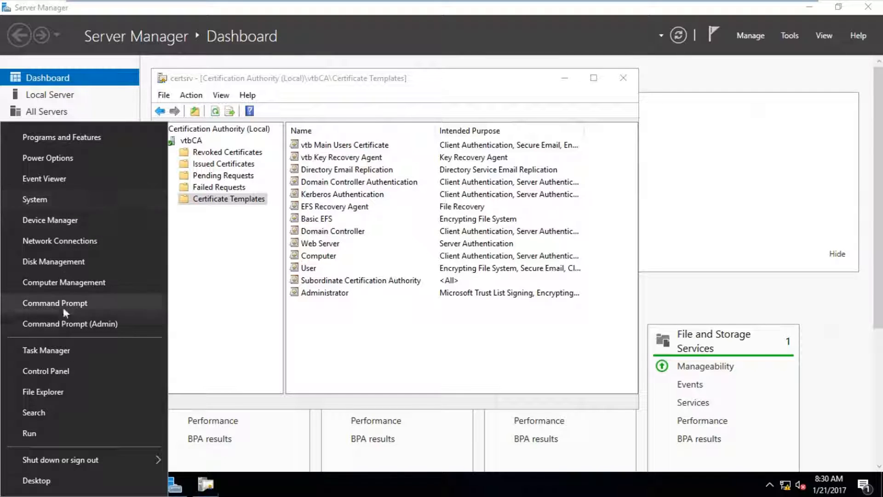
{"action": "left_click", "coordinate": [67, 324]}
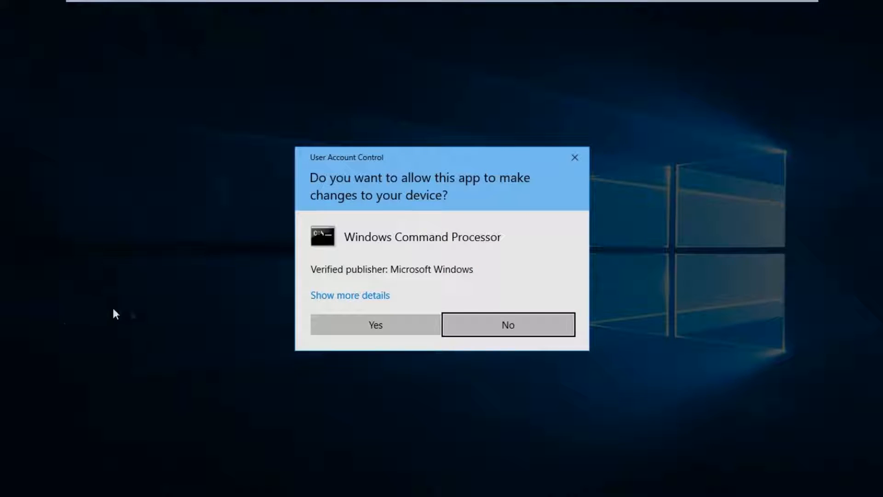
{"action": "left_click", "coordinate": [409, 324]}
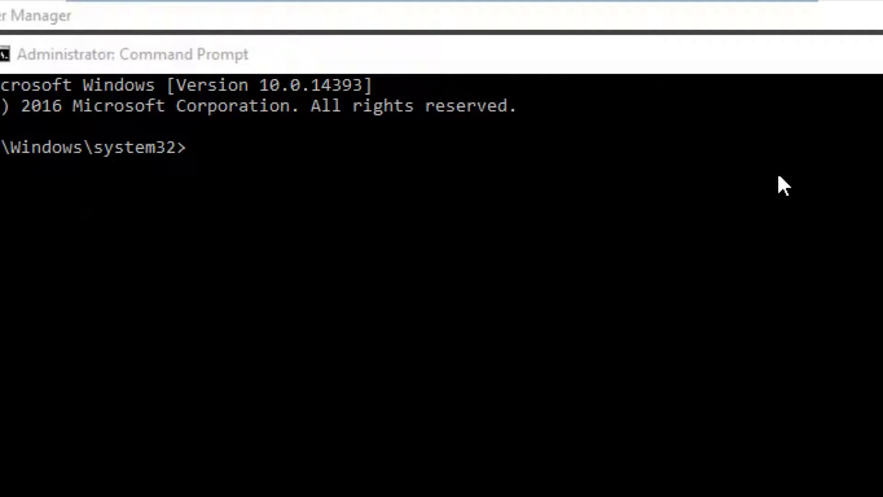
- Run CertUtil -GetKey for the user's UPN, writing the blob to \\10.100.100.10\CertFiles\vin
{"action": "left_click", "coordinate": [85, 305]}
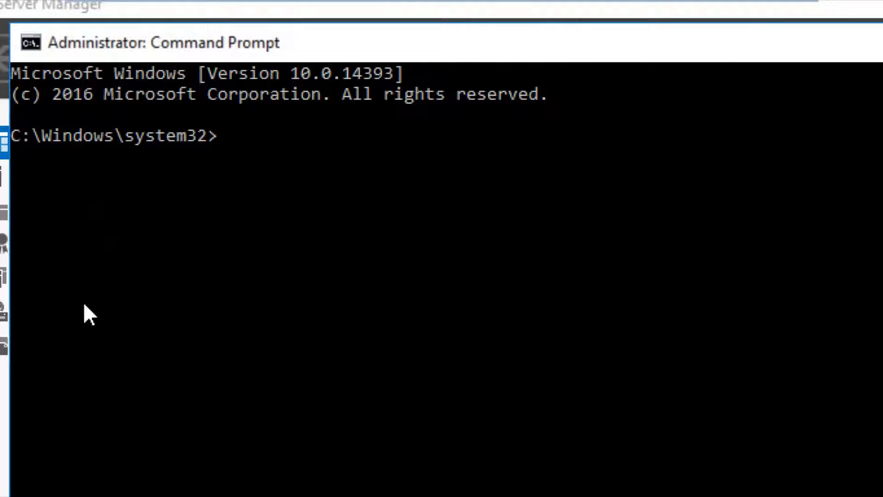
{"action": "type", "text": "CertUtil"}
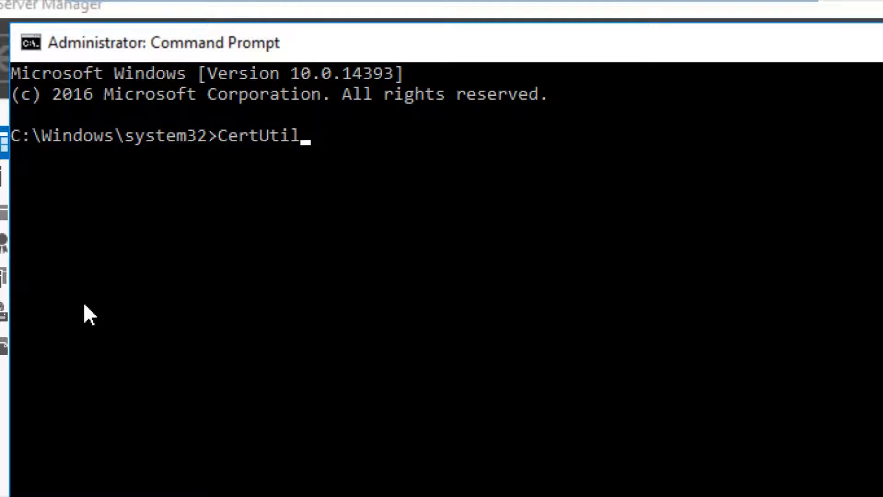
{"action": "type", "text": " -GetKey"}
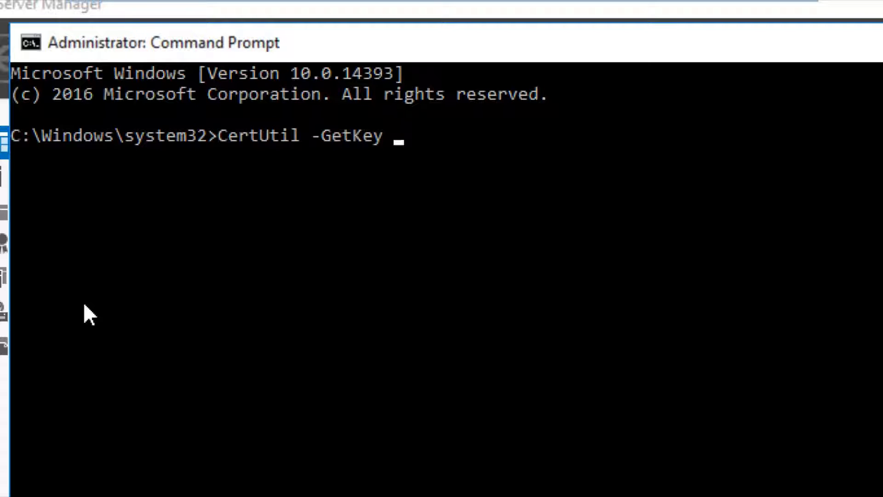
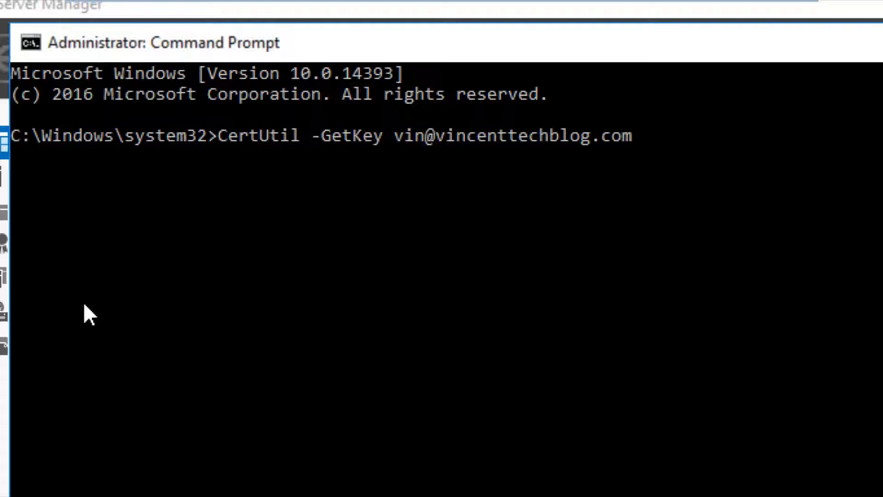
{"action": "type", "text": "\\\\10.100.100"}
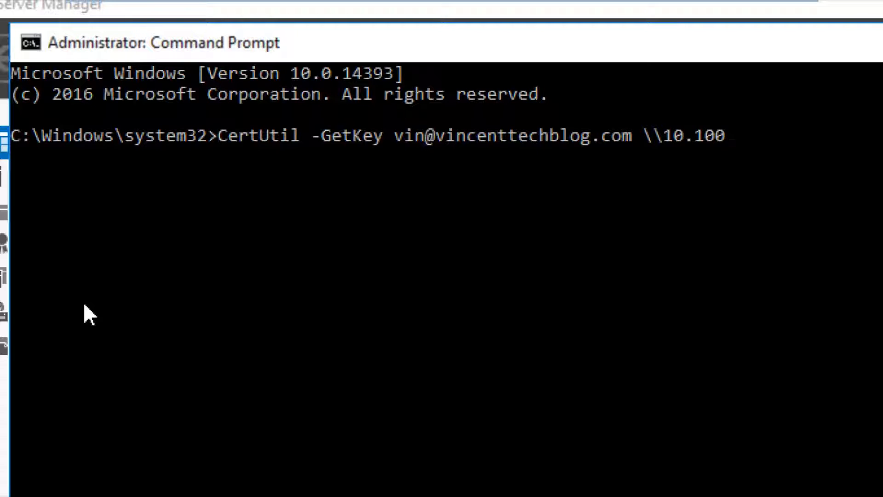
{"action": "type", "text": ".10\\"}
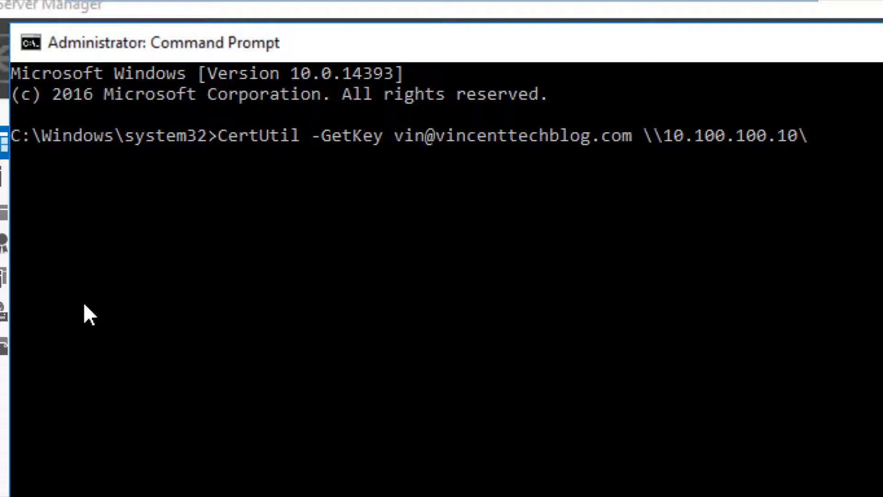
{"action": "type", "text": "CertFile"}
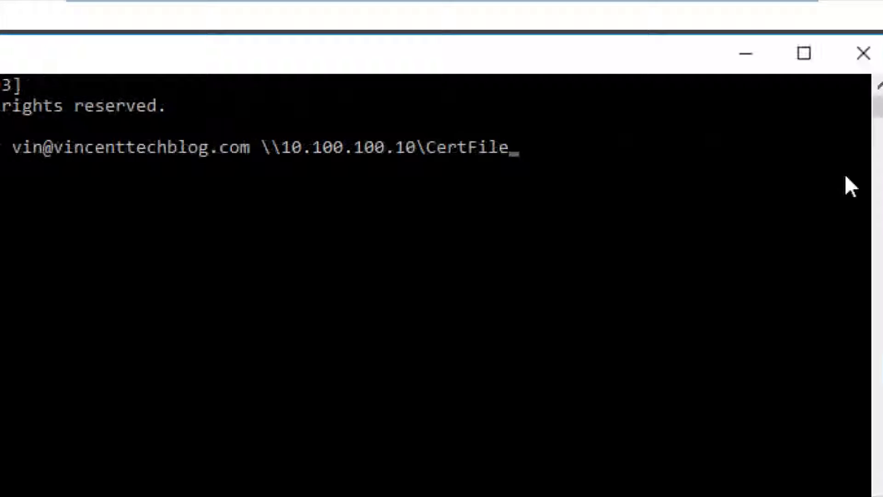
{"action": "type", "text": "s\\"}
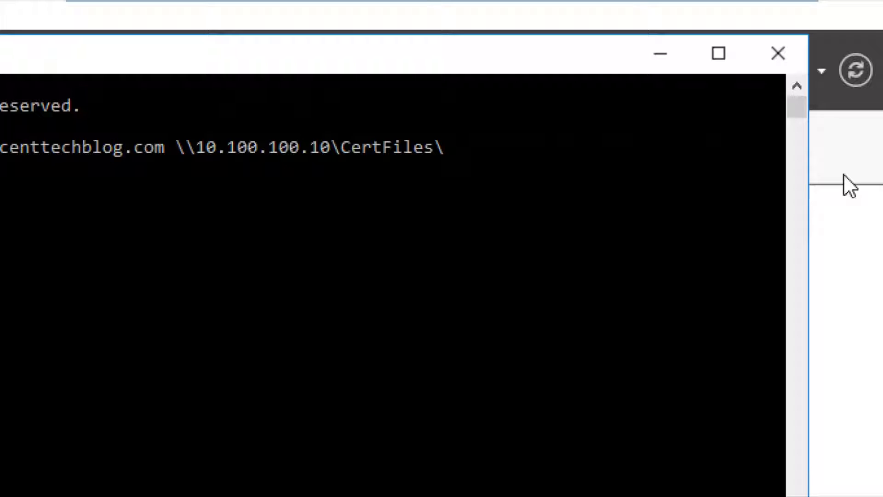
{"action": "type", "text": "vin"}
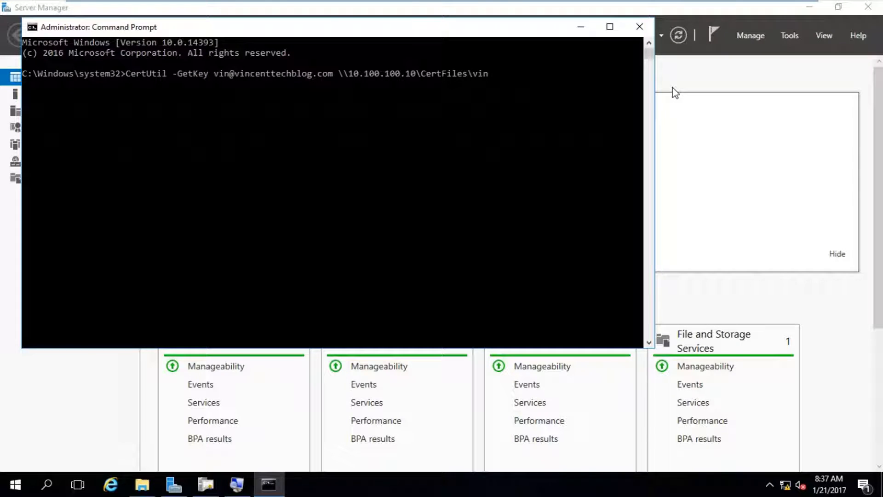
{"action": "key", "text": "Return"}
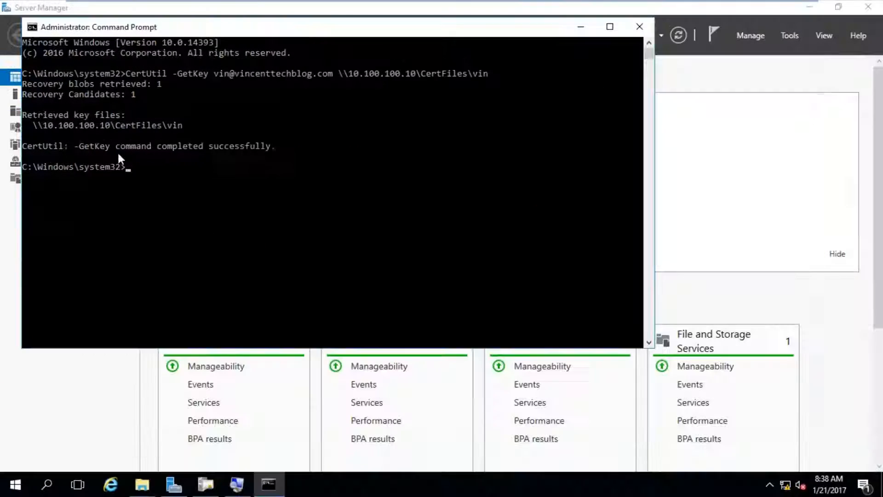
{"action": "key", "text": "super+r"}
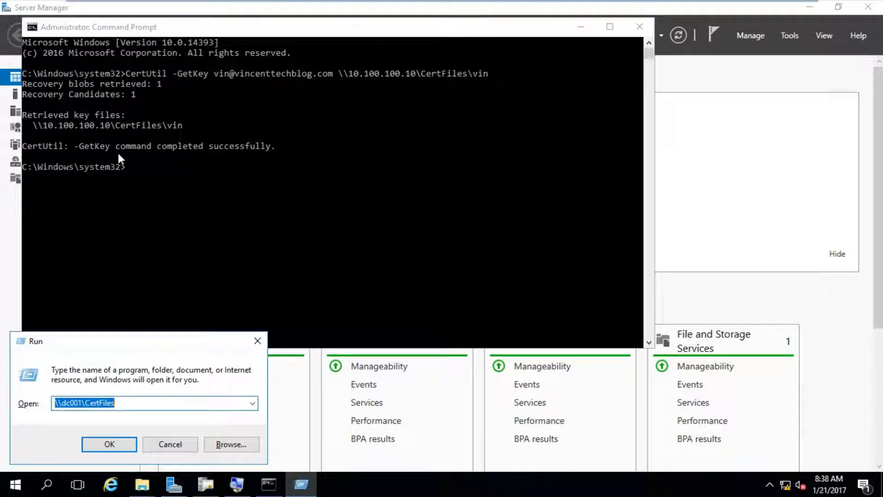
- Open \\dc001\CertFiles to confirm the 7 KB vin file, then return to Command Prompt
{"action": "key", "text": "Return"}
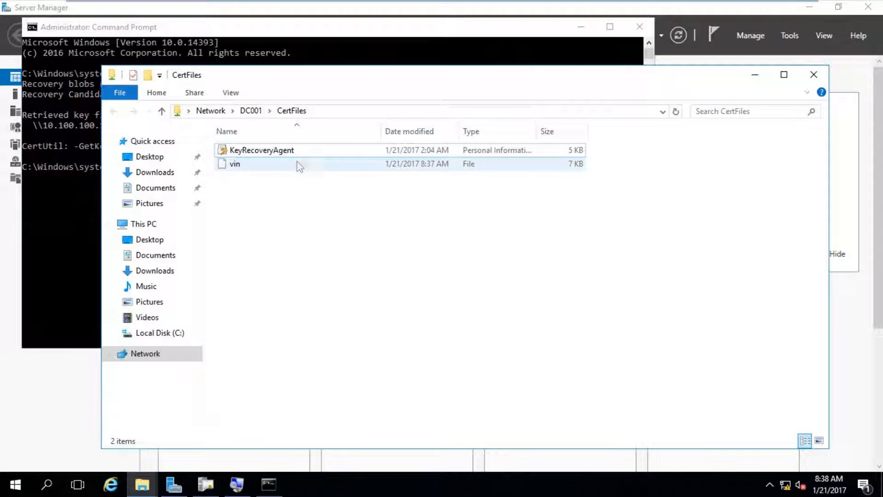
{"action": "left_click", "coordinate": [63, 214]}
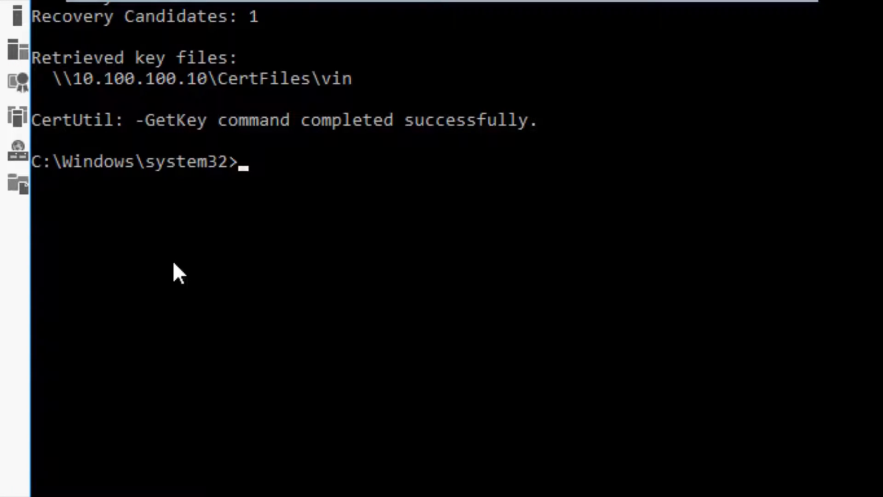
- Run CertUtil -RecoverKey on \\10.100.100.10\CertFiles\vin, outputting a .pfx named after the user
{"action": "type", "text": "CertUtil -Recover"}
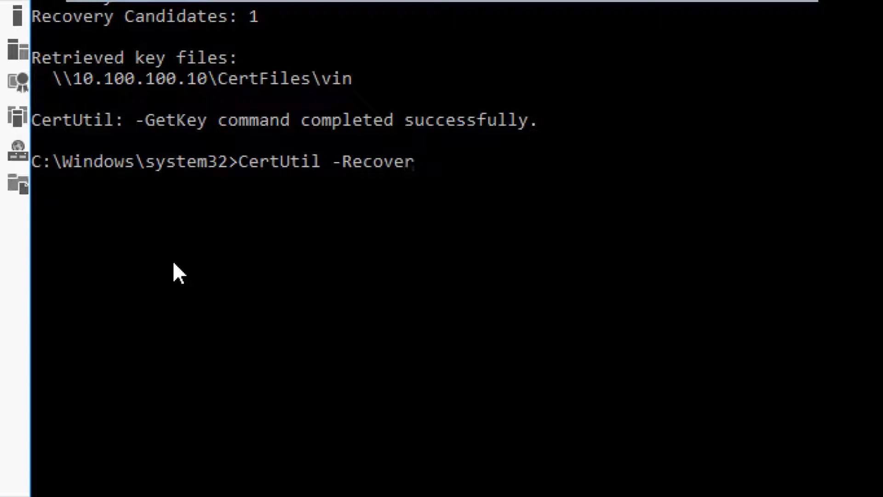
{"action": "type", "text": "Key \\\\"}
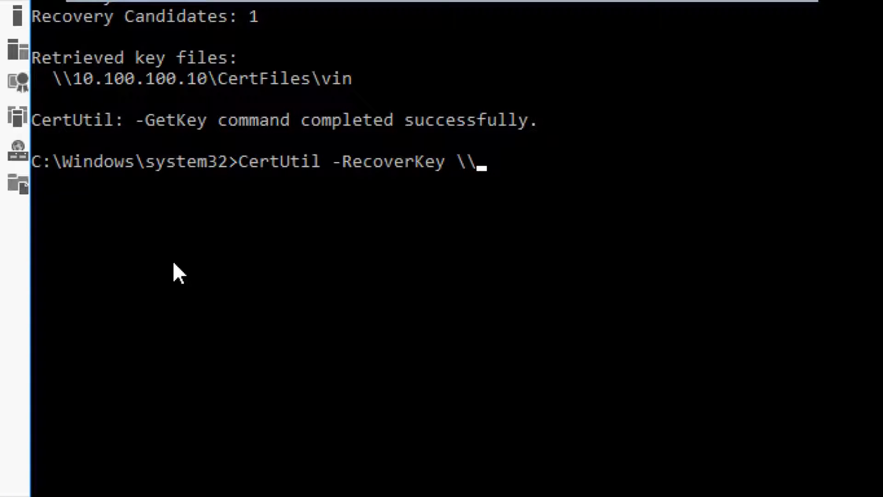
{"action": "type", "text": "10.100.100.10"}
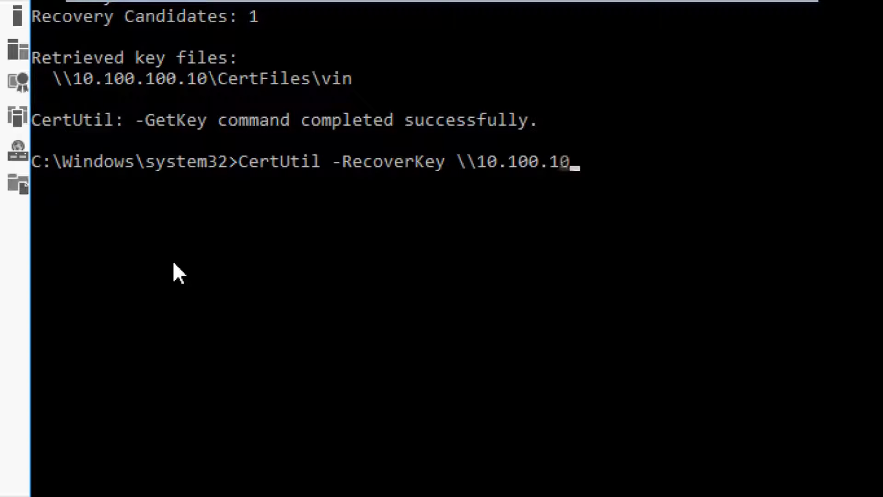
{"action": "type", "text": "\\"}
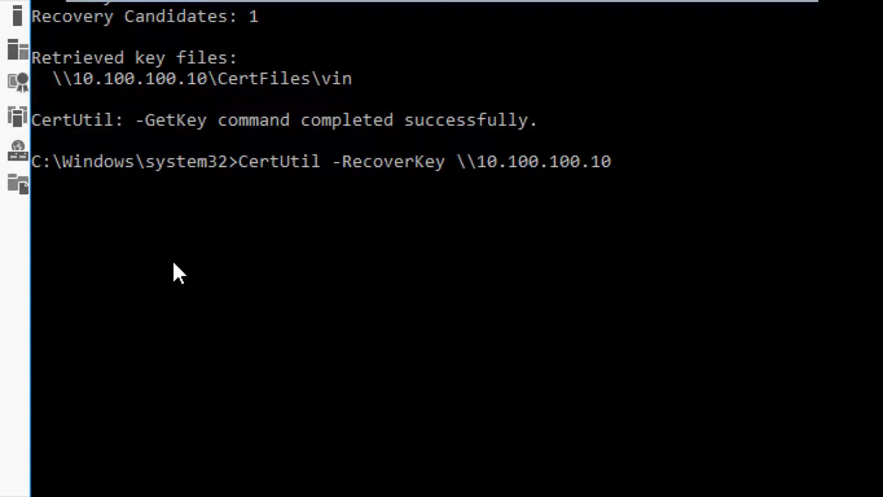
{"action": "type", "text": "CertFiles"}
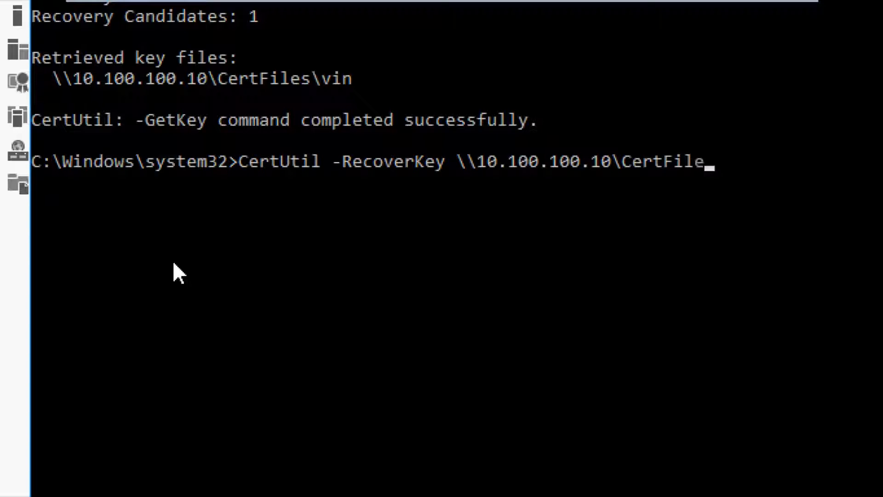
{"action": "type", "text": "\\"}
{"action": "key", "text": "Tab"}
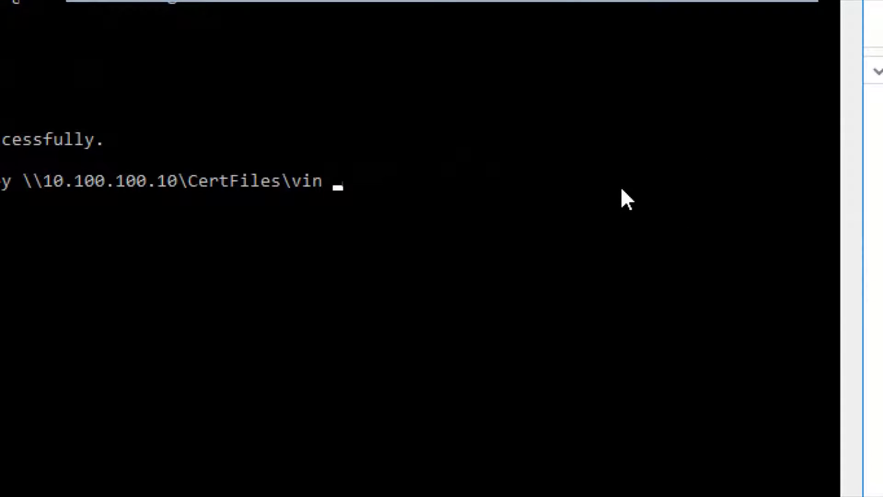
{"action": "type", "text": "Vincent"}
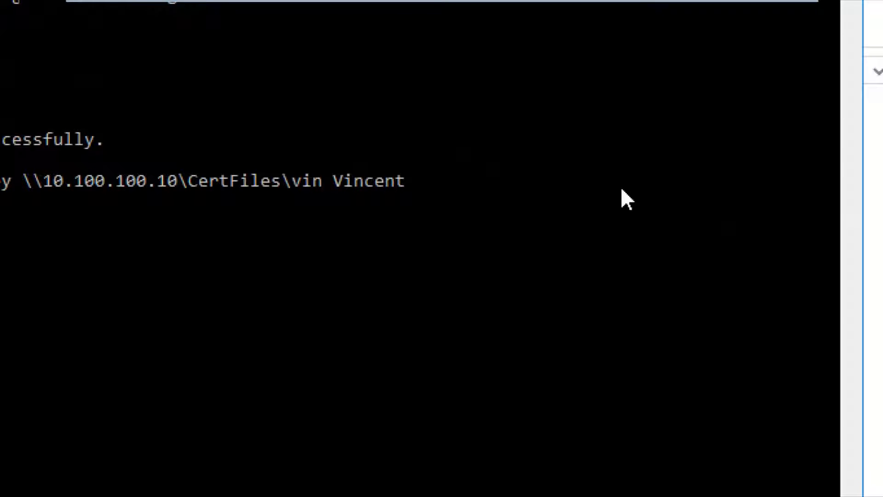
{"action": "type", "text": "VA"}
{"action": "key", "text": "BackSpace"}
{"action": "type", "text": "VAyorinde"}
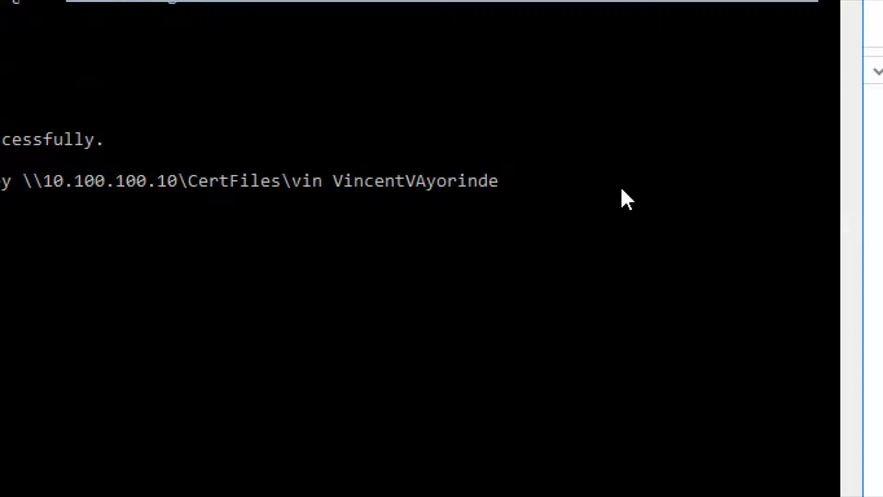
{"action": "type", "text": ".pfx"}
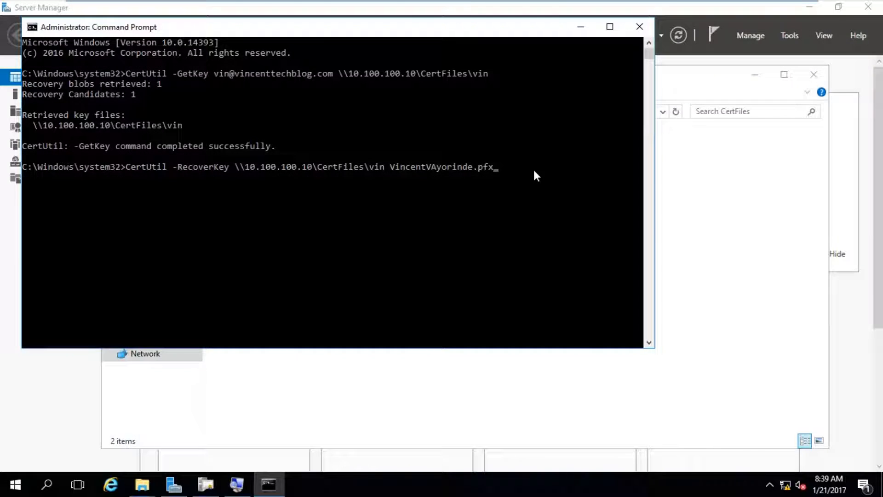
{"action": "key", "text": "Return"}
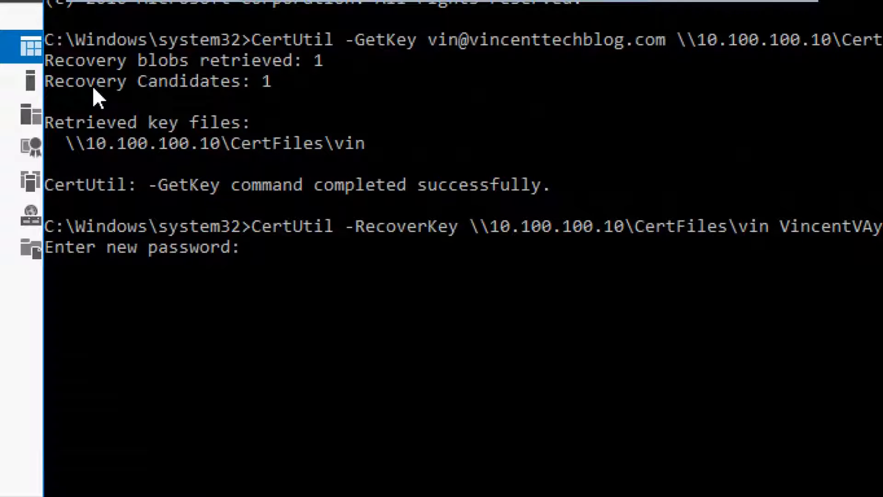
- Enter and confirm the PFX password, then browse to C:\Windows in File Explorer
{"action": "key", "text": "Return"}
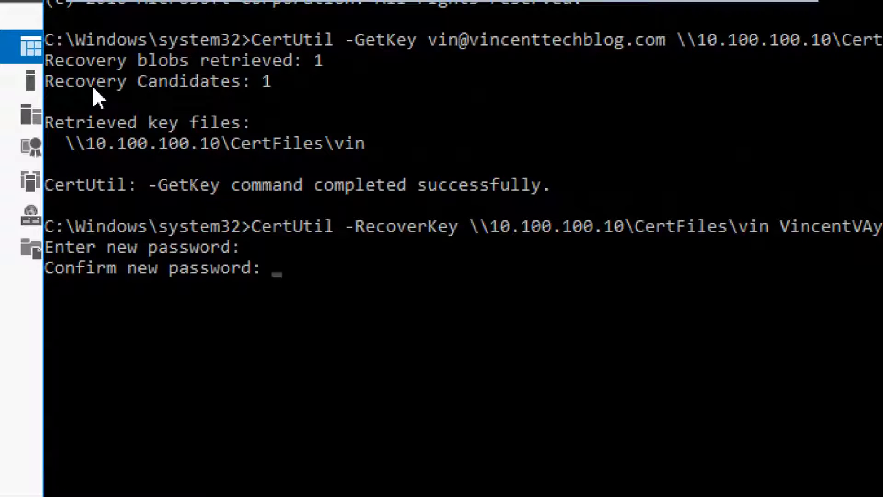
{"action": "key", "text": "Return"}
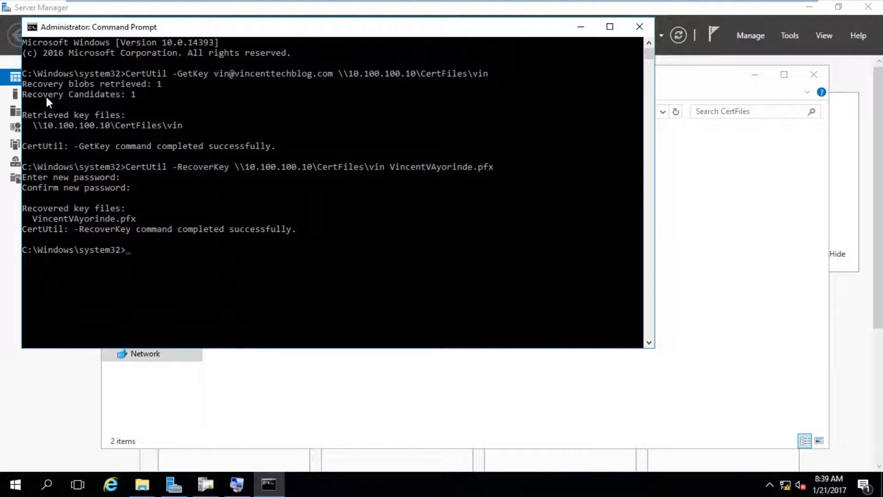
{"action": "key", "text": "super+e"}
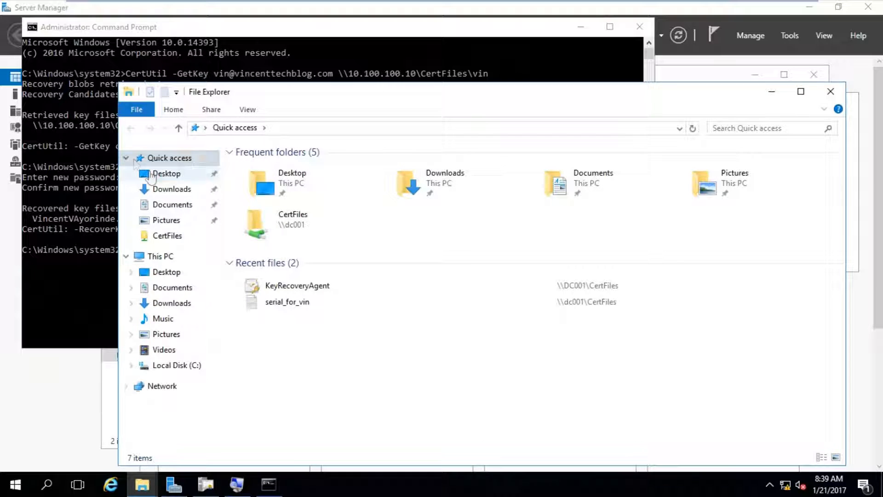
{"action": "left_click", "coordinate": [177, 365]}
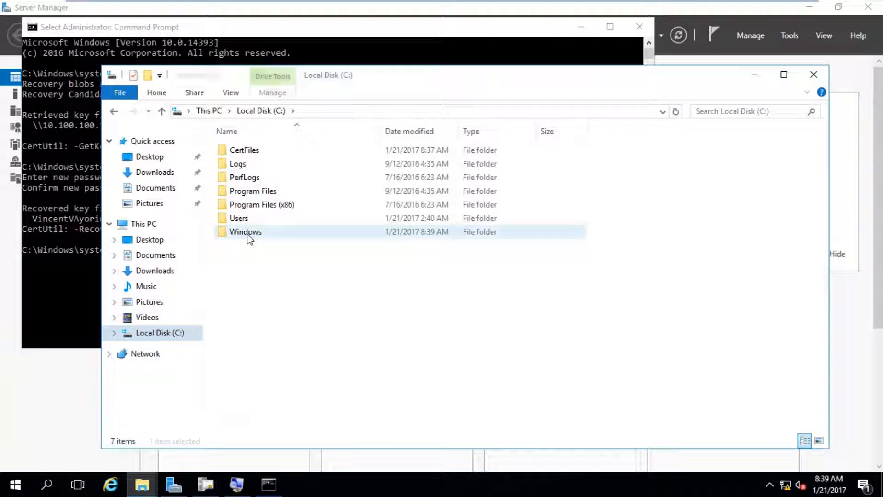
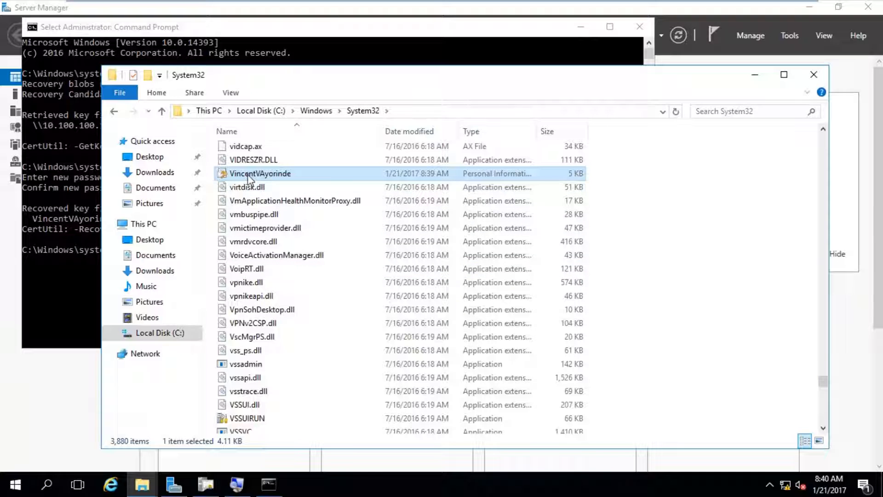
{"action": "mouse_move", "coordinate": [251, 179]}
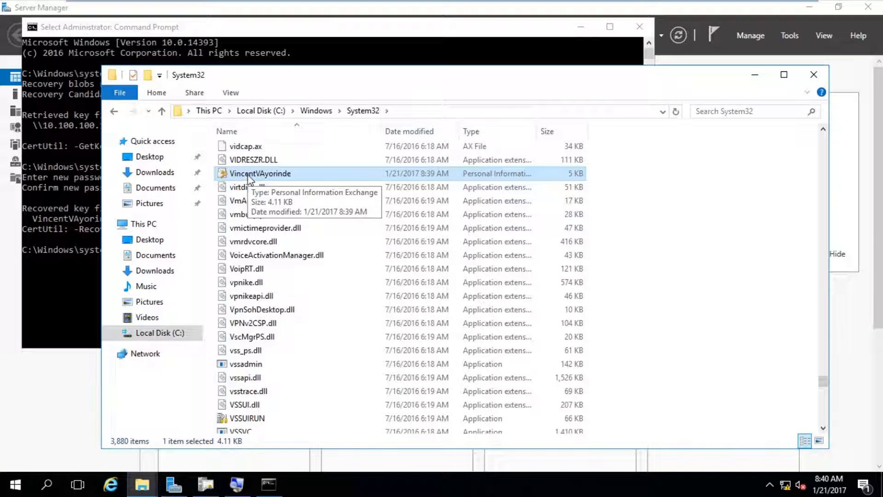
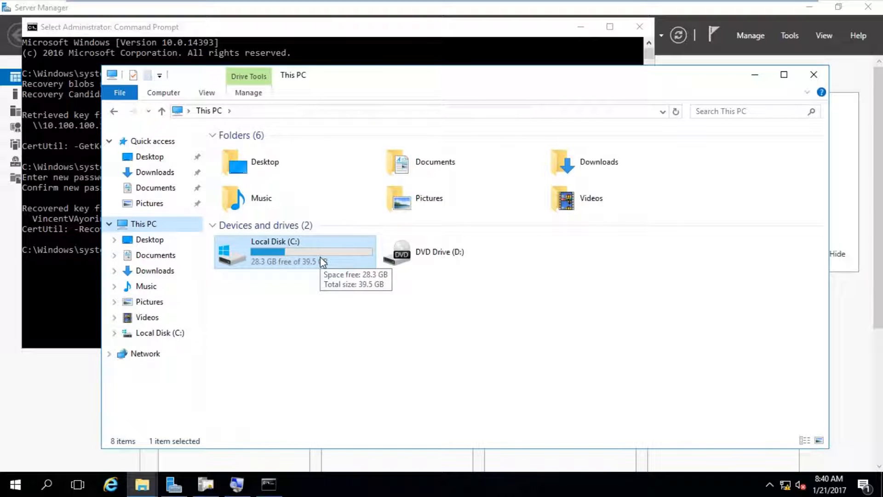
- Paste the recovered user's .pfx file into \\dc001\CertFiles, granting administrator permission
{"action": "key", "text": "super+r"}
{"action": "key", "text": "Return"}
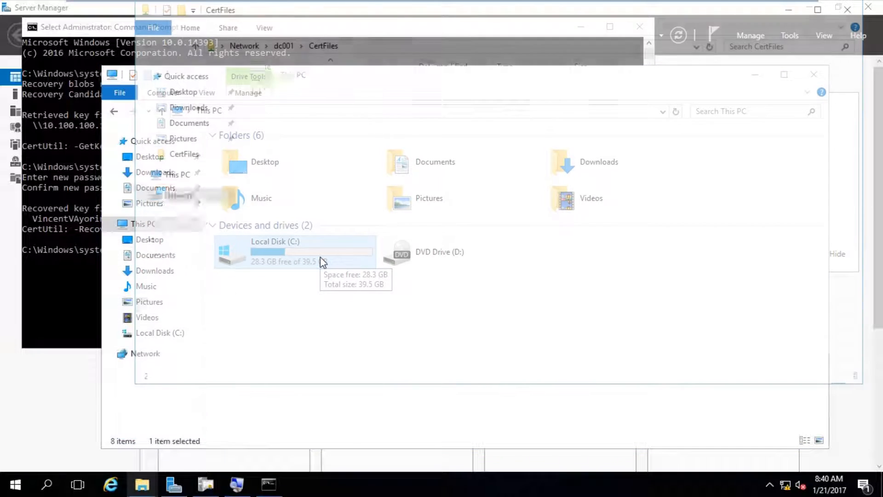
{"action": "key", "text": "ctrl+v"}
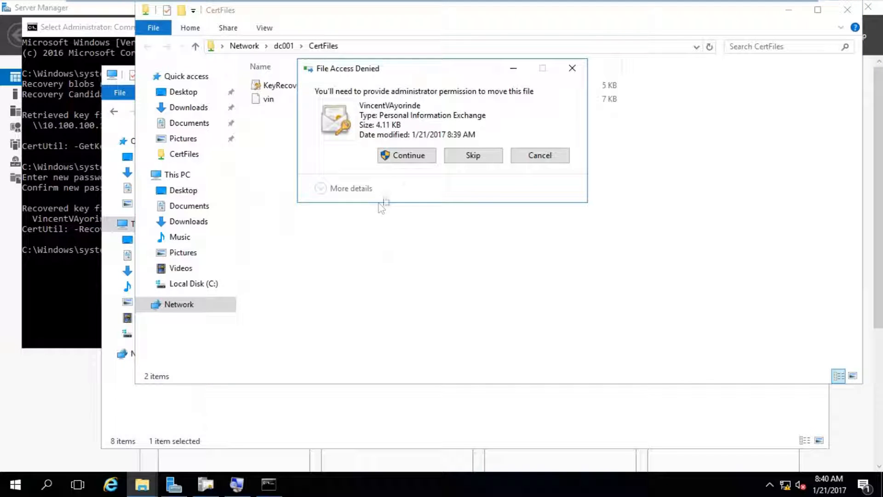
{"action": "left_click", "coordinate": [392, 157]}
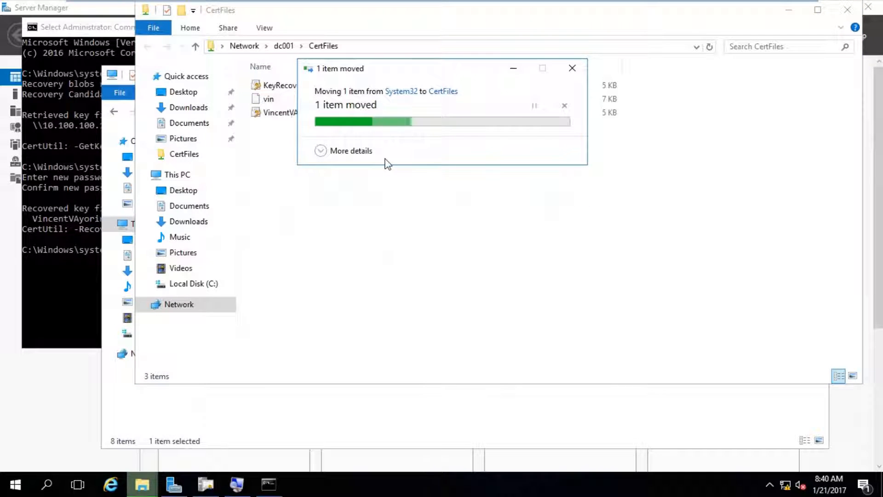
{"action": "left_click_drag", "start_coordinate": [215, 17], "coordinate": [217, 78]}
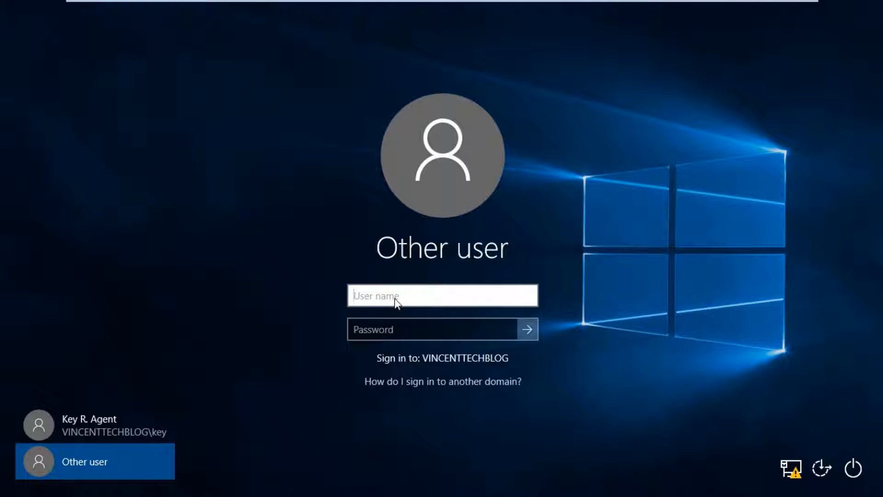
- Sign in to the client with the user's account name and password
{"action": "type", "text": "vincen"}
{"action": "key", "text": "BackSpace"}
{"action": "key", "text": "BackSpace"}
{"action": "key", "text": "BackSpace"}
{"action": "key", "text": "BackSpace"}
{"action": "key", "text": "BackSpace"}
{"action": "key", "text": "BackSpace"}
{"action": "type", "text": "vin"}
{"action": "key", "text": "Tab"}
{"action": "type", "text": "*********"}
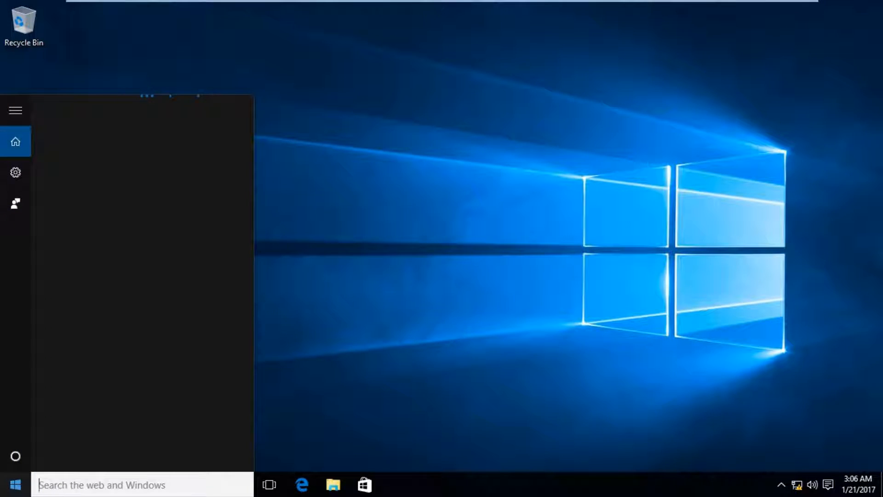
- Launch an empty Microsoft Management Console by searching 'mmc' from the Start menu
{"action": "left_click", "coordinate": [19, 493]}
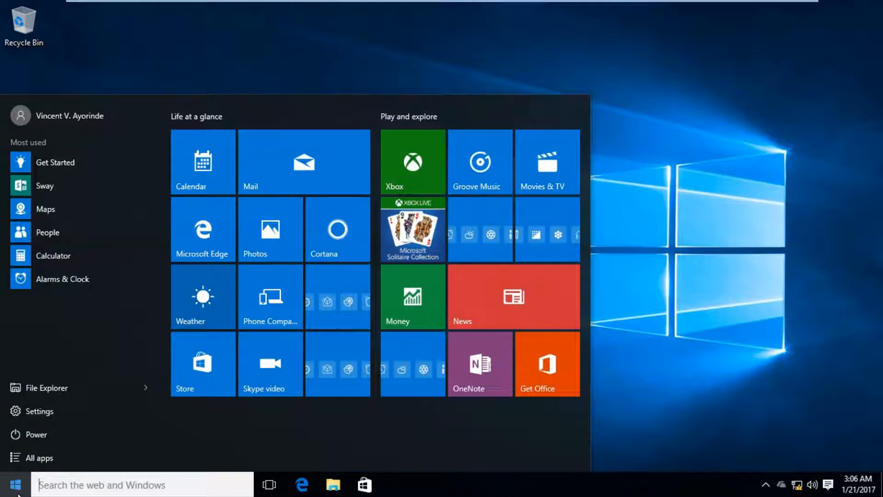
{"action": "left_click", "coordinate": [96, 486]}
{"action": "type", "text": "mmc"}
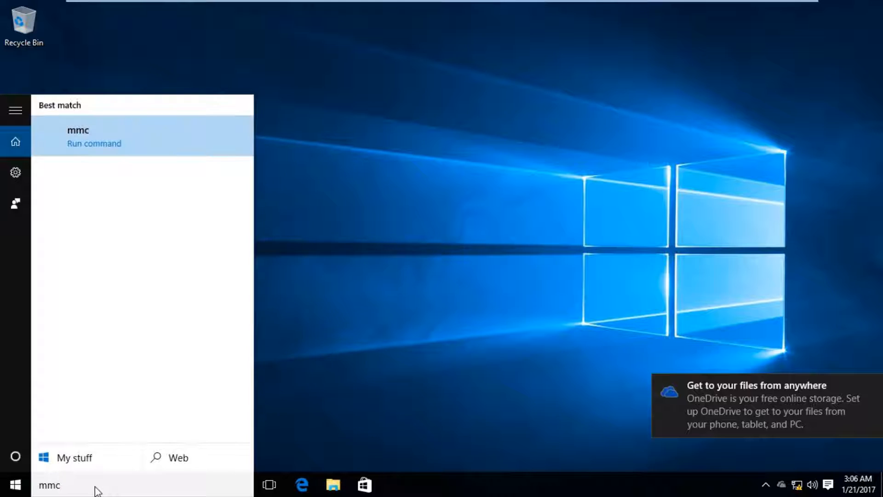
{"action": "key", "text": "Return"}
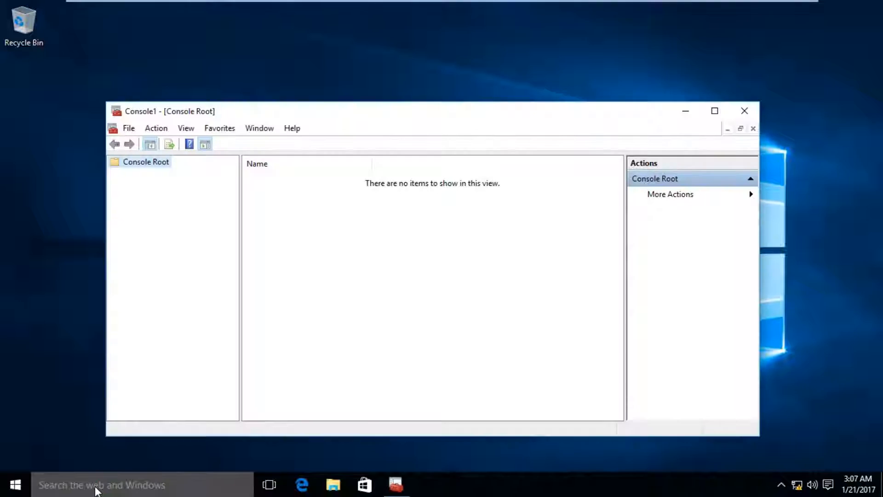
- Add the Certificates snap-in for the current user account to the console
{"action": "left_click", "coordinate": [130, 129]}
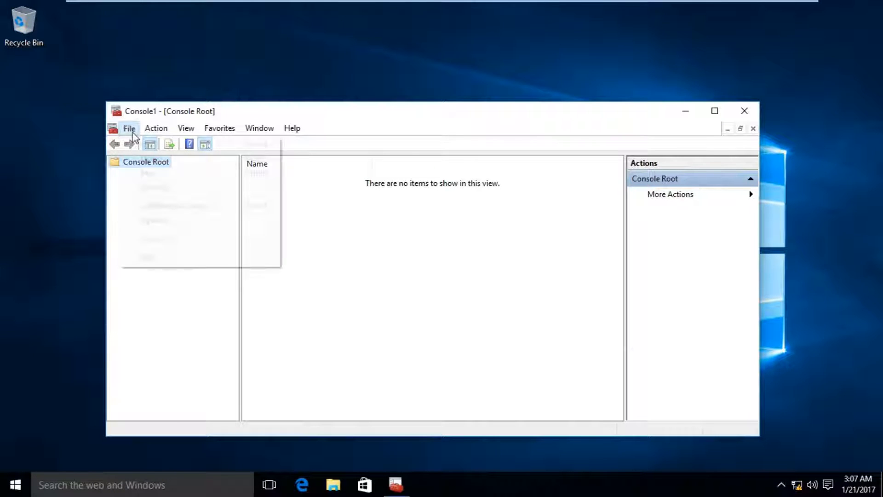
{"action": "left_click", "coordinate": [174, 207]}
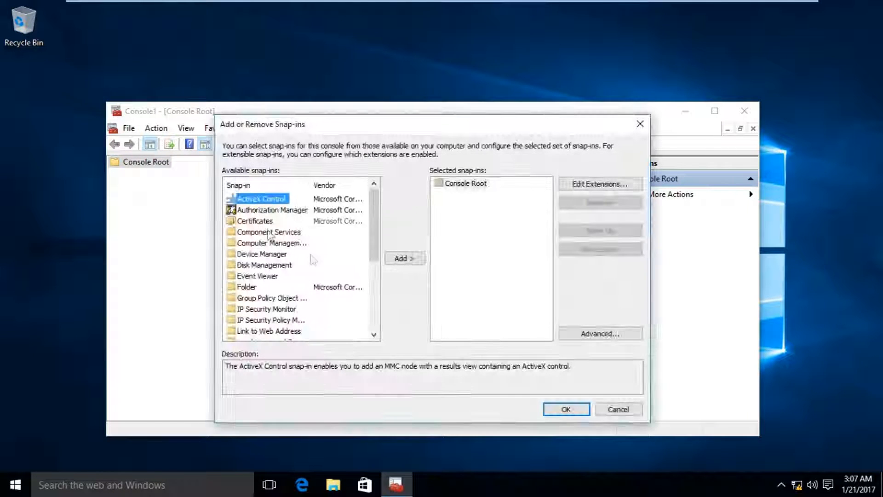
{"action": "left_click", "coordinate": [265, 223]}
{"action": "left_click", "coordinate": [402, 258]}
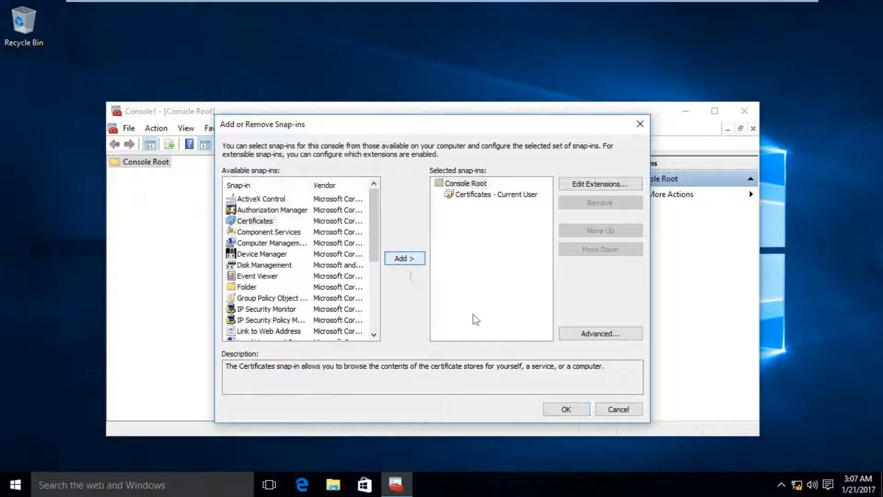
{"action": "left_click", "coordinate": [561, 409]}
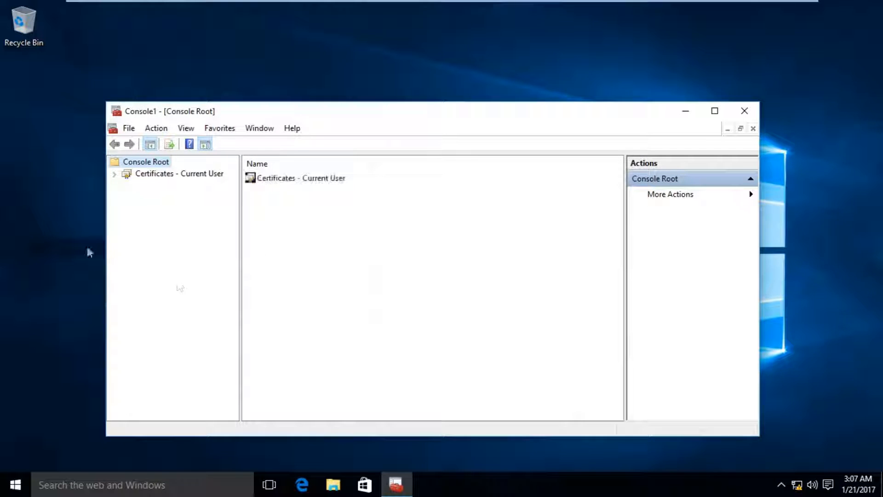
- Expand Certificates - Current User and bring up the Personal store's actions menu
{"action": "left_click", "coordinate": [115, 174]}
{"action": "left_click", "coordinate": [151, 186]}
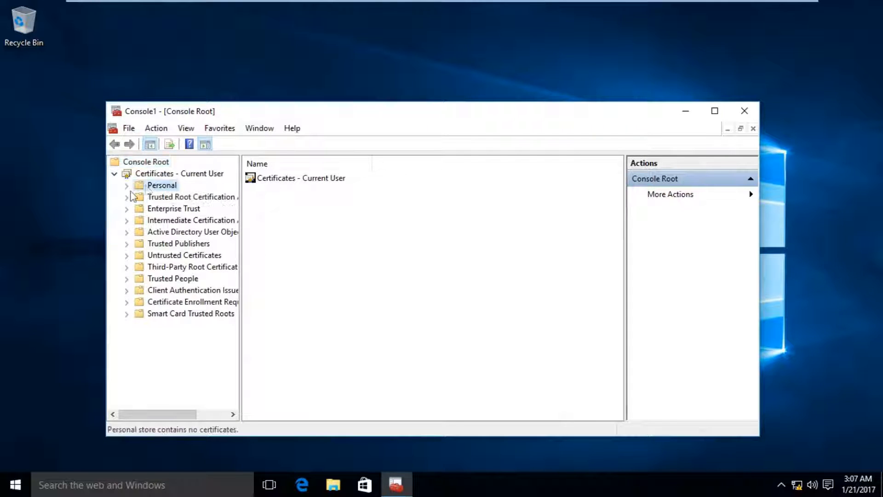
{"action": "right_click", "coordinate": [174, 188]}
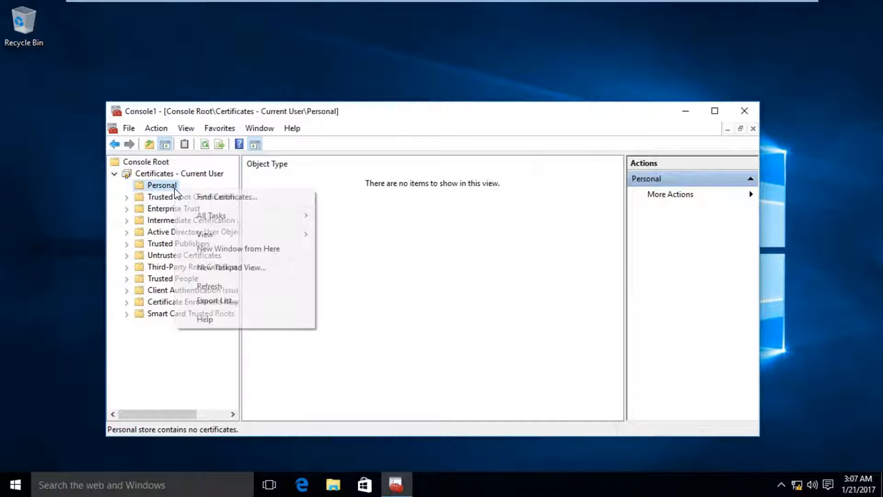
- Start the Certificate Import Wizard for the Personal store and pass its welcome page
{"action": "mouse_move", "coordinate": [225, 217]}
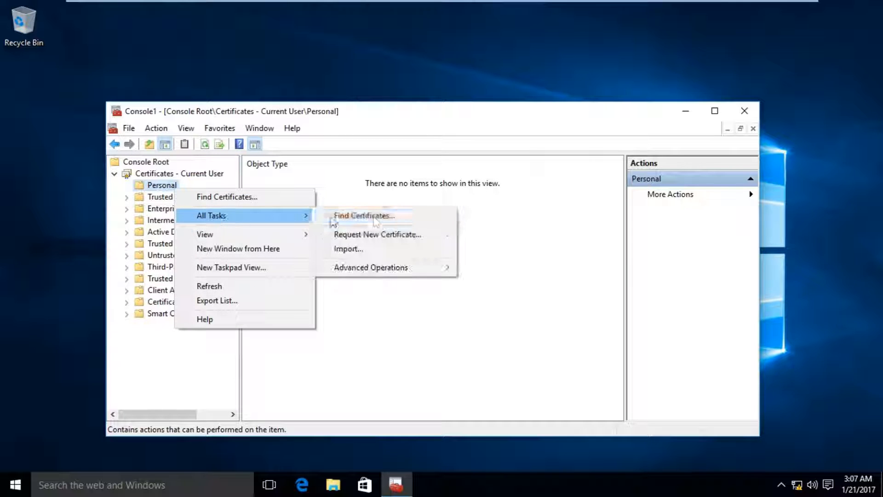
{"action": "left_click", "coordinate": [336, 251]}
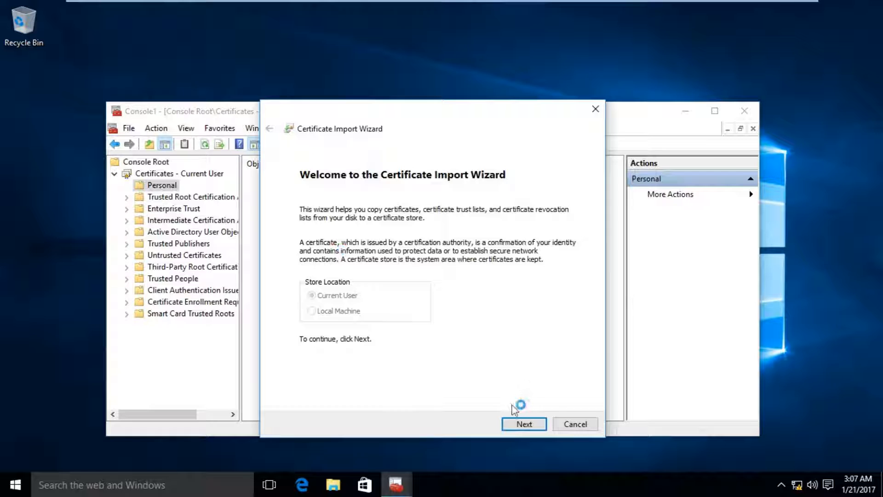
{"action": "left_click", "coordinate": [520, 424]}
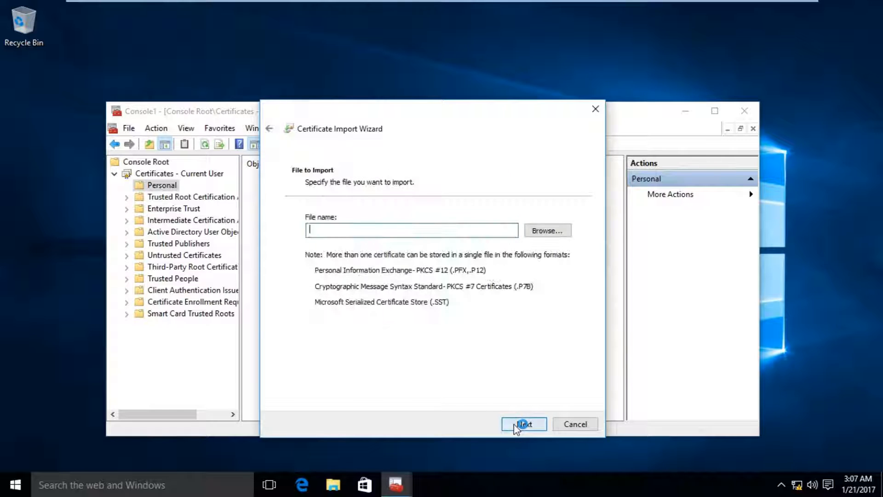
- Choose the recovered user's .pfx from \\dc001\CertFiles, filtering by Personal Information Exchange
{"action": "left_click", "coordinate": [549, 232]}
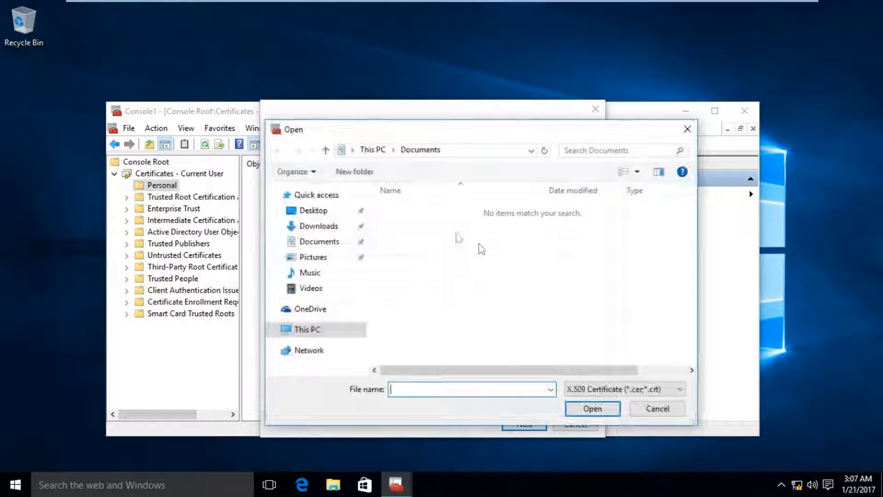
{"action": "left_click", "coordinate": [462, 151]}
{"action": "type", "text": "\\dc001"}
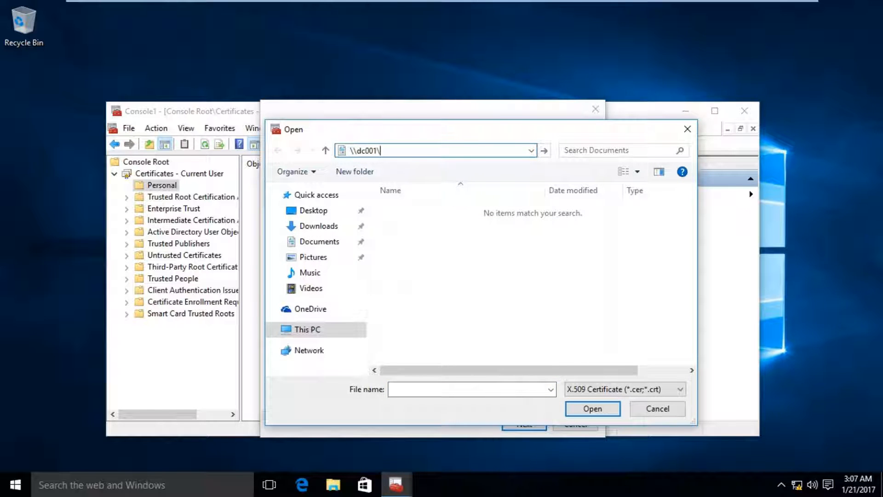
{"action": "type", "text": "\\"}
{"action": "key", "text": "Down"}
{"action": "key", "text": "Return"}
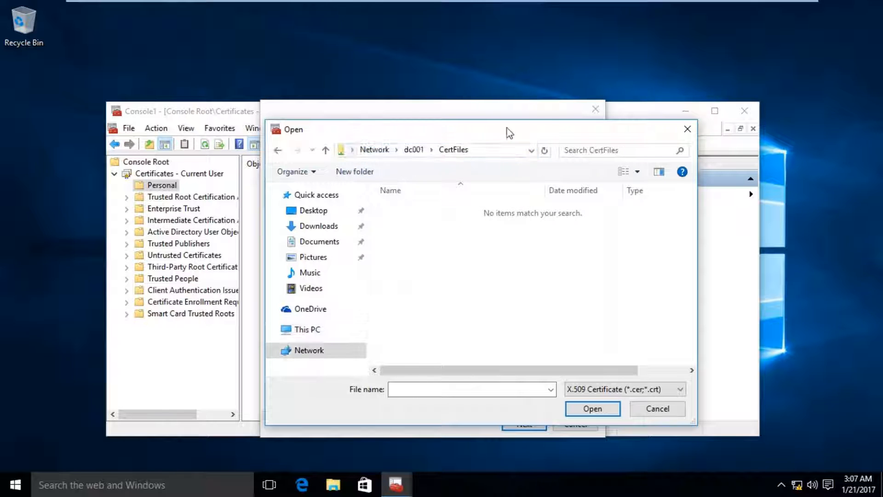
{"action": "left_click", "coordinate": [606, 388]}
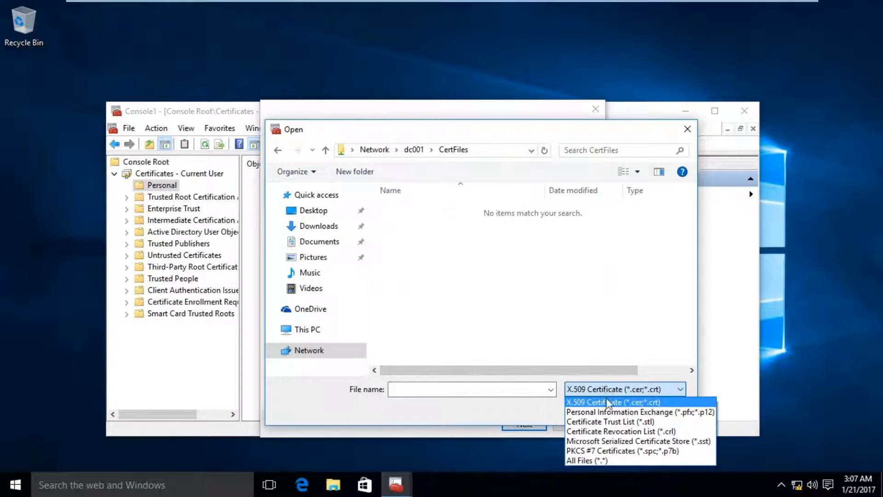
{"action": "left_click", "coordinate": [608, 411]}
{"action": "double_click", "coordinate": [407, 224]}
- Enter the PFX private key password and advance to the import summary
{"action": "left_click", "coordinate": [527, 423]}
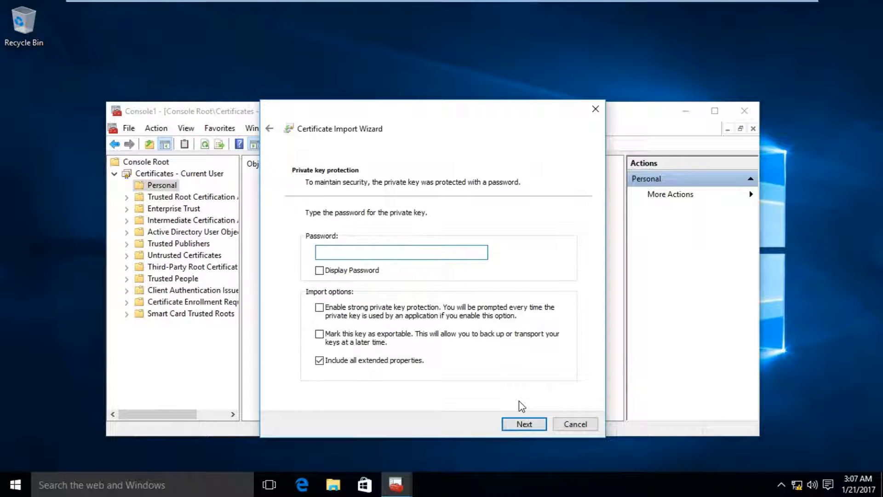
{"action": "type", "text": "********"}
{"action": "left_click", "coordinate": [507, 424]}
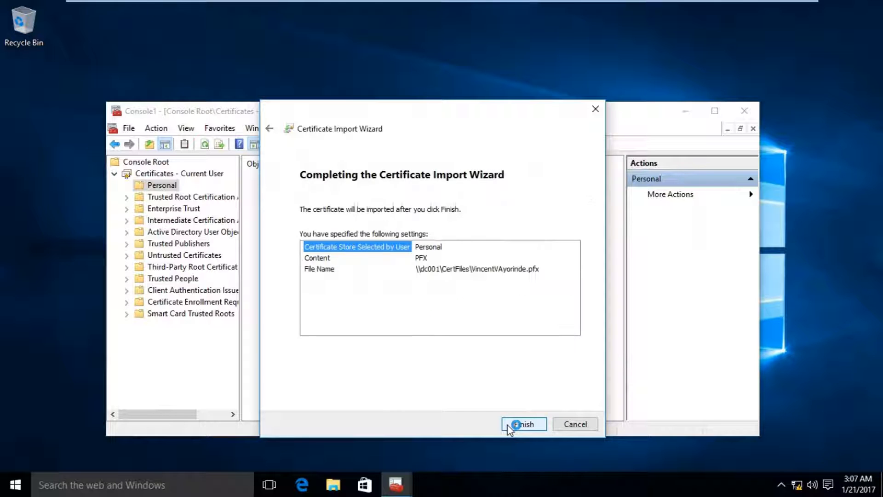
- Finish the import, dismiss the success message, and list the Personal store's certificates
{"action": "left_click", "coordinate": [518, 424]}
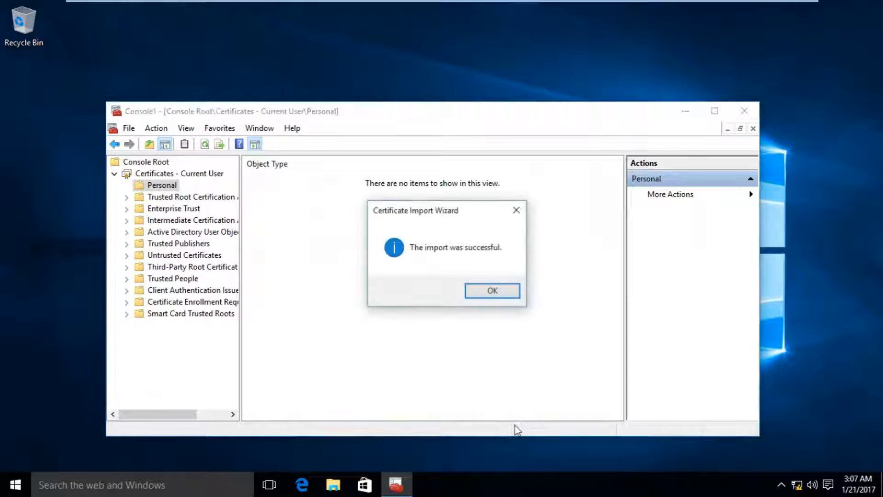
{"action": "left_click", "coordinate": [480, 295]}
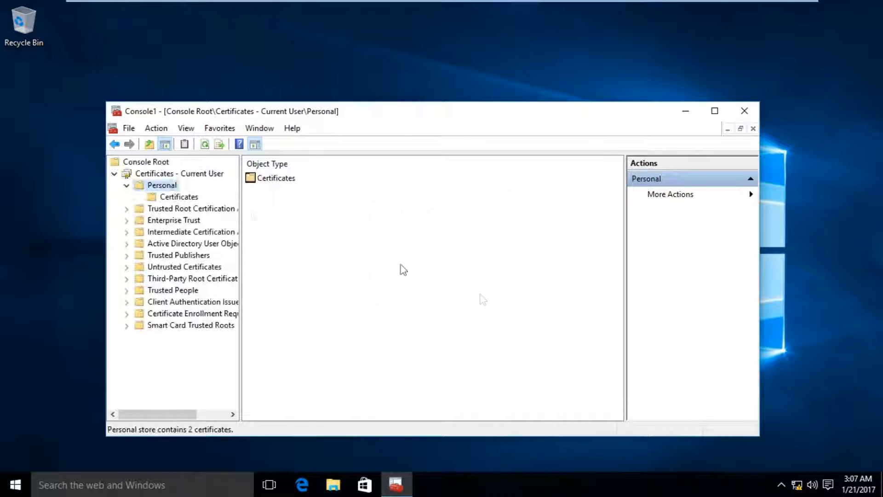
{"action": "left_click", "coordinate": [167, 197]}
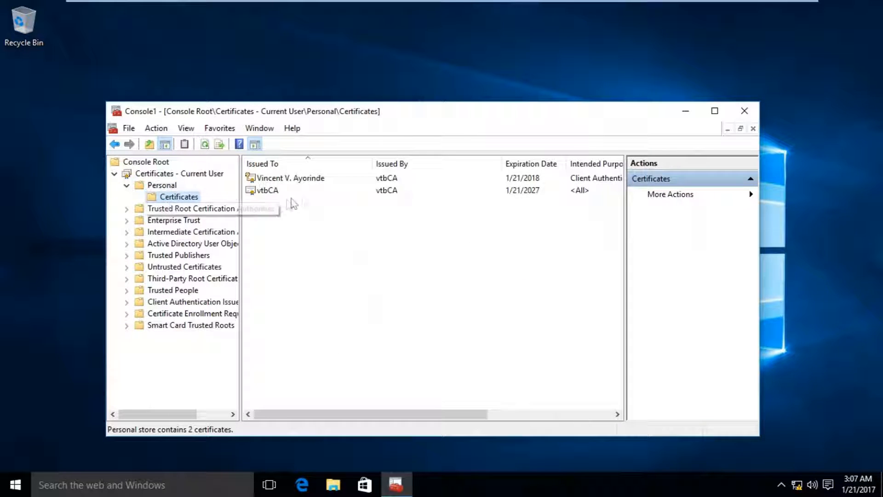
- Open the imported user certificate and review its Details and Certification Path tabs
{"action": "double_click", "coordinate": [303, 179]}
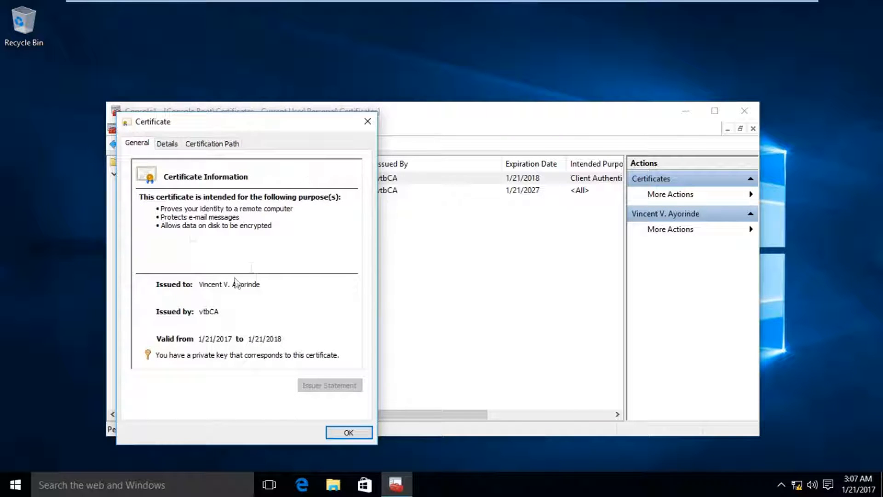
{"action": "left_click", "coordinate": [168, 144]}
{"action": "left_click", "coordinate": [212, 145]}
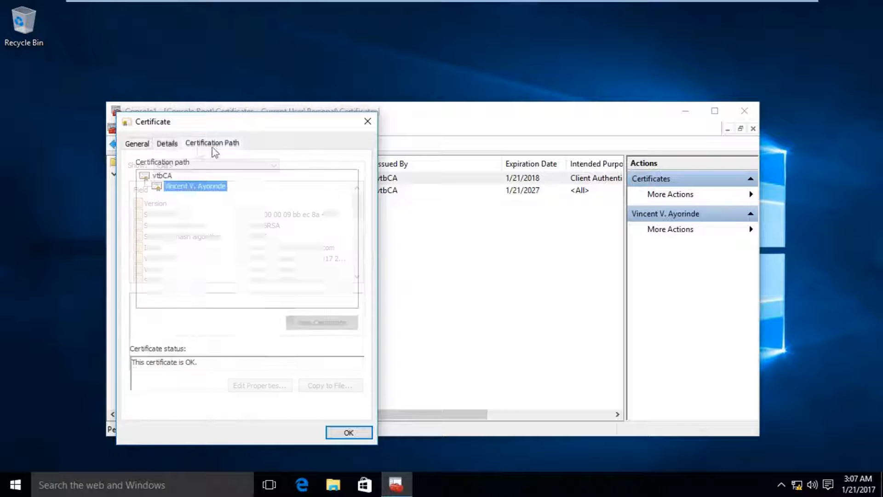
{"action": "left_click", "coordinate": [145, 145]}
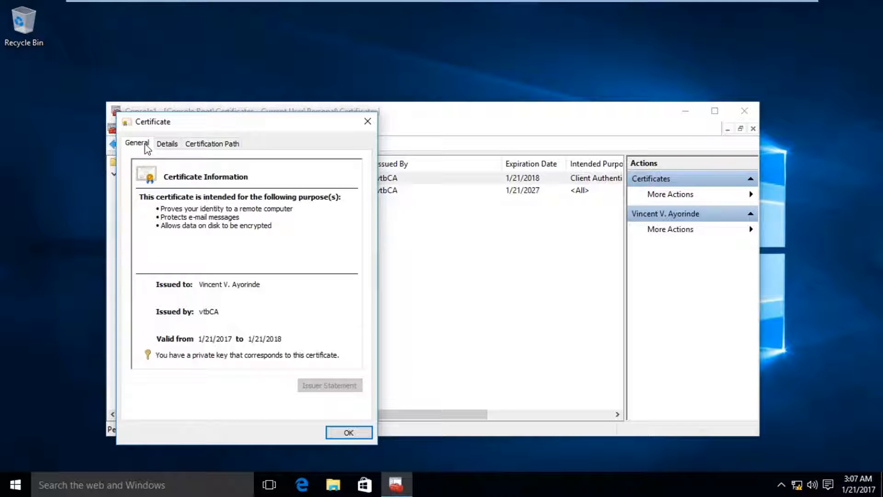